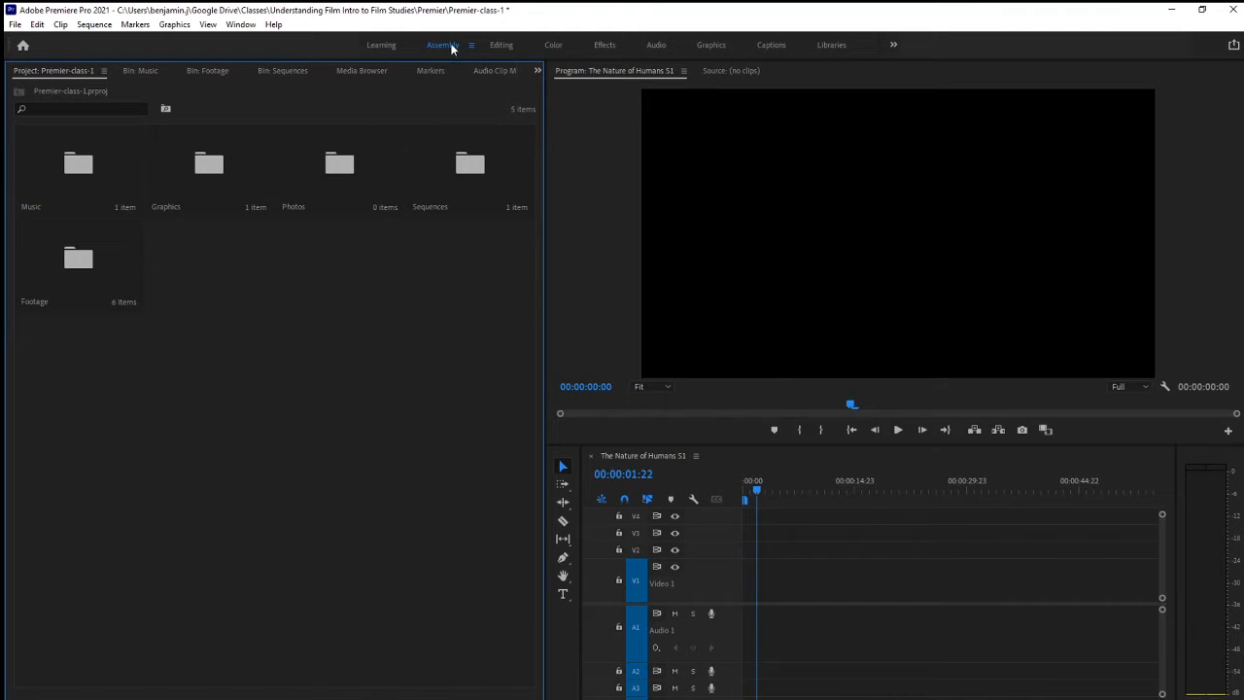
Switch to the Editing workspace and open the project's Footage bin
{"action": "left_click", "coordinate": [502, 45]}
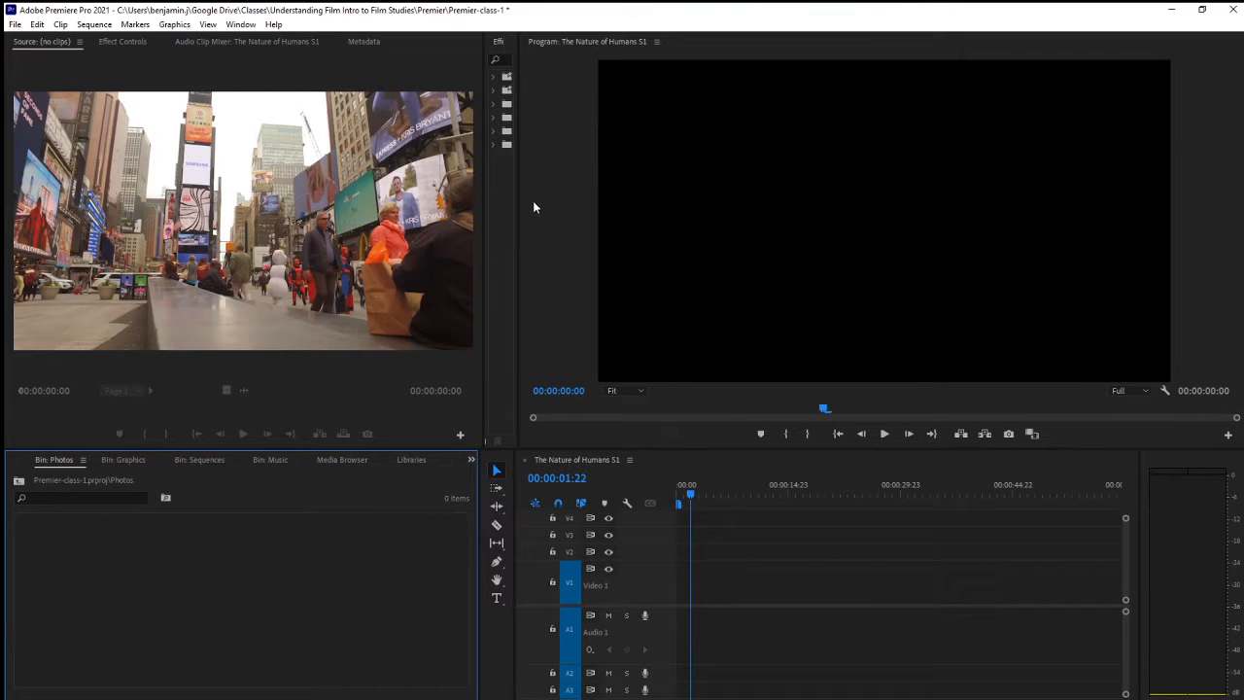
{"action": "left_click", "coordinate": [18, 483]}
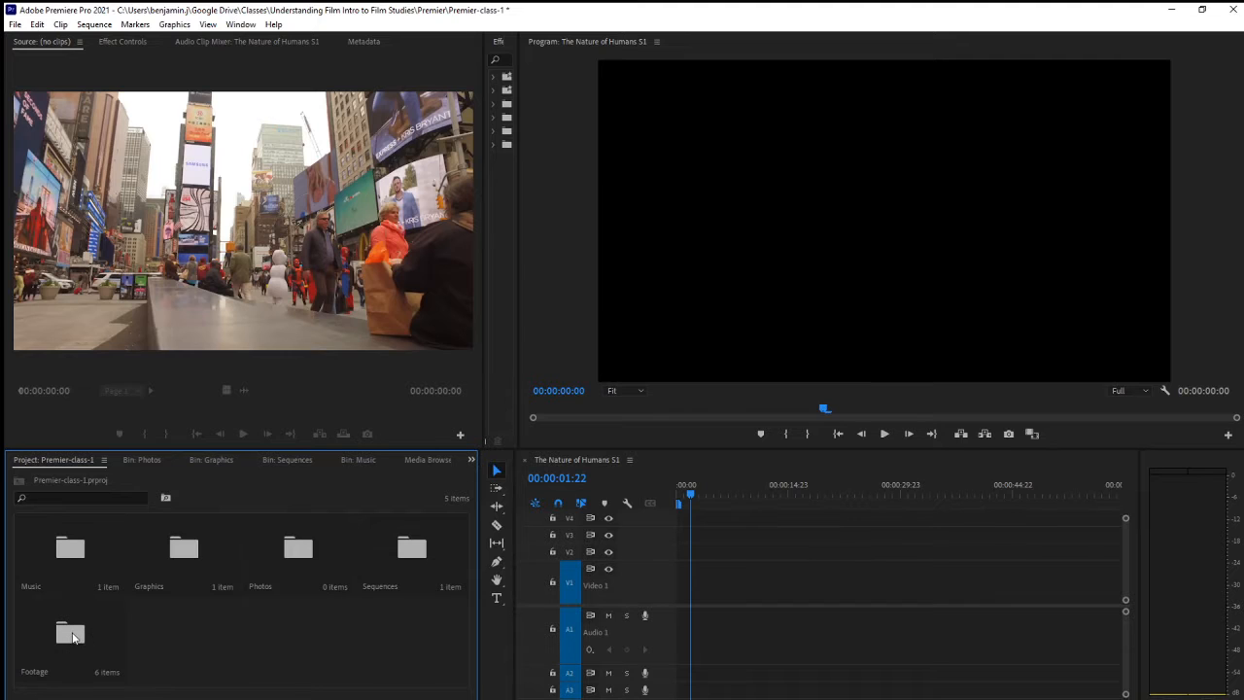
{"action": "left_click", "coordinate": [74, 638]}
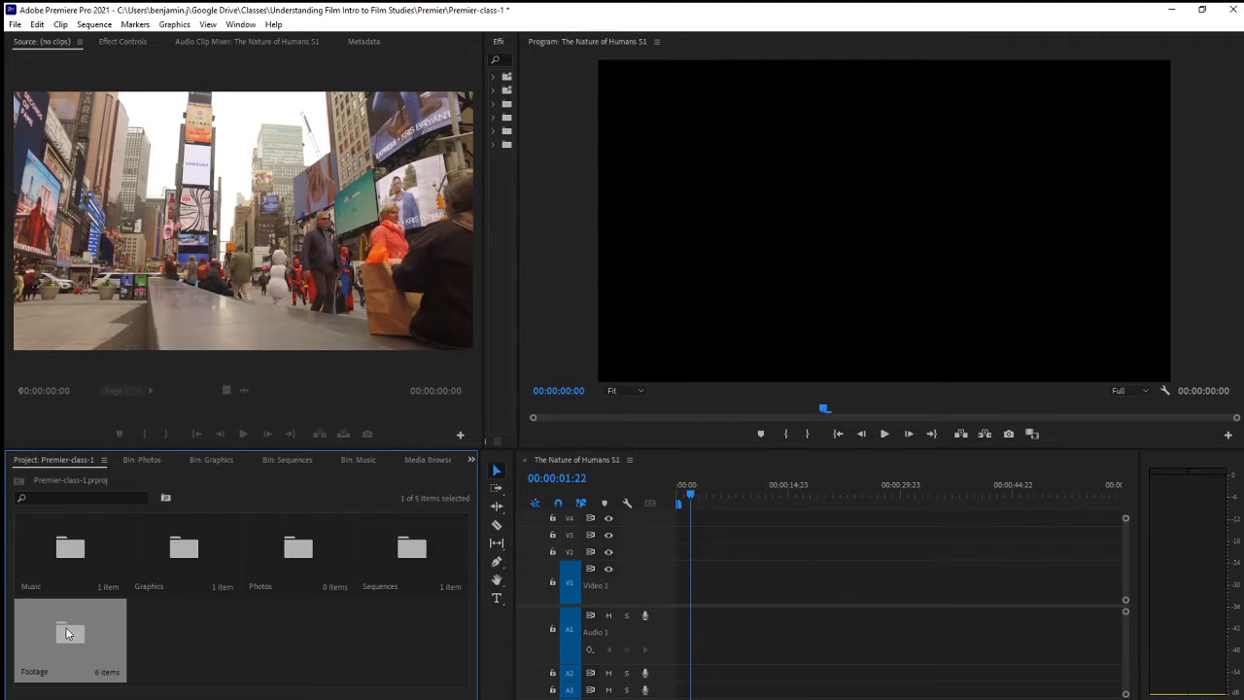
{"action": "double_click", "coordinate": [70, 637]}
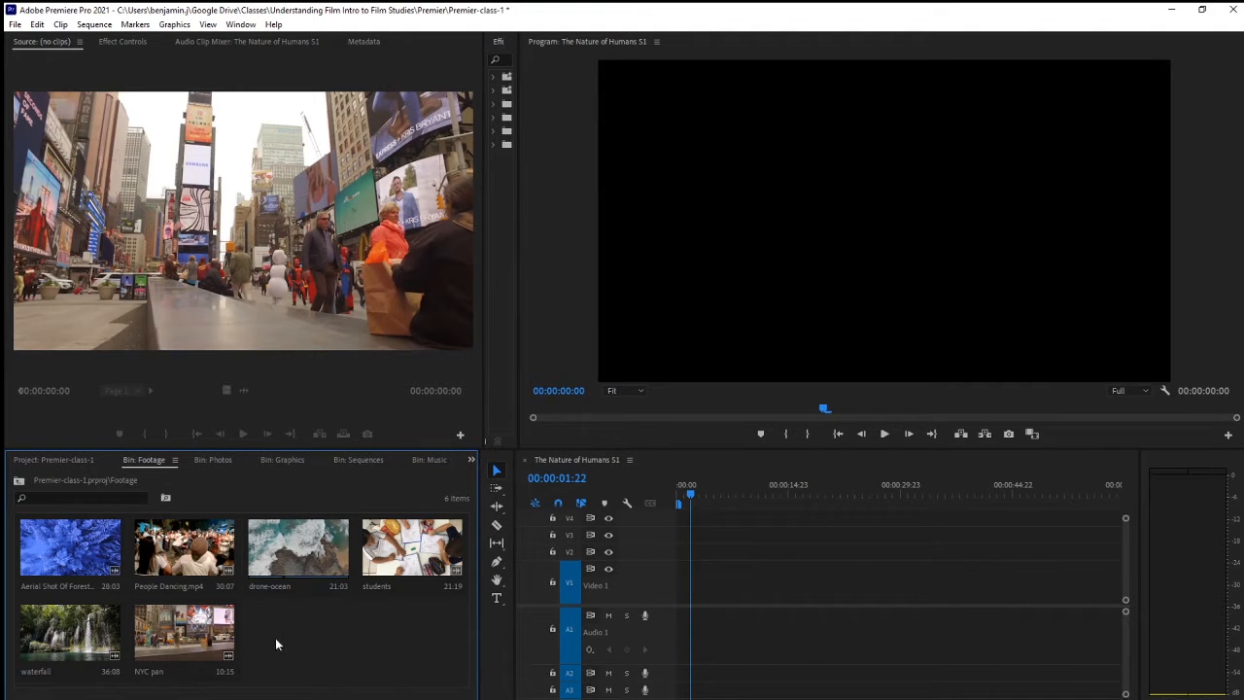
Load the NYC pan clip into the Source Monitor and widen that monitor
{"action": "double_click", "coordinate": [156, 642]}
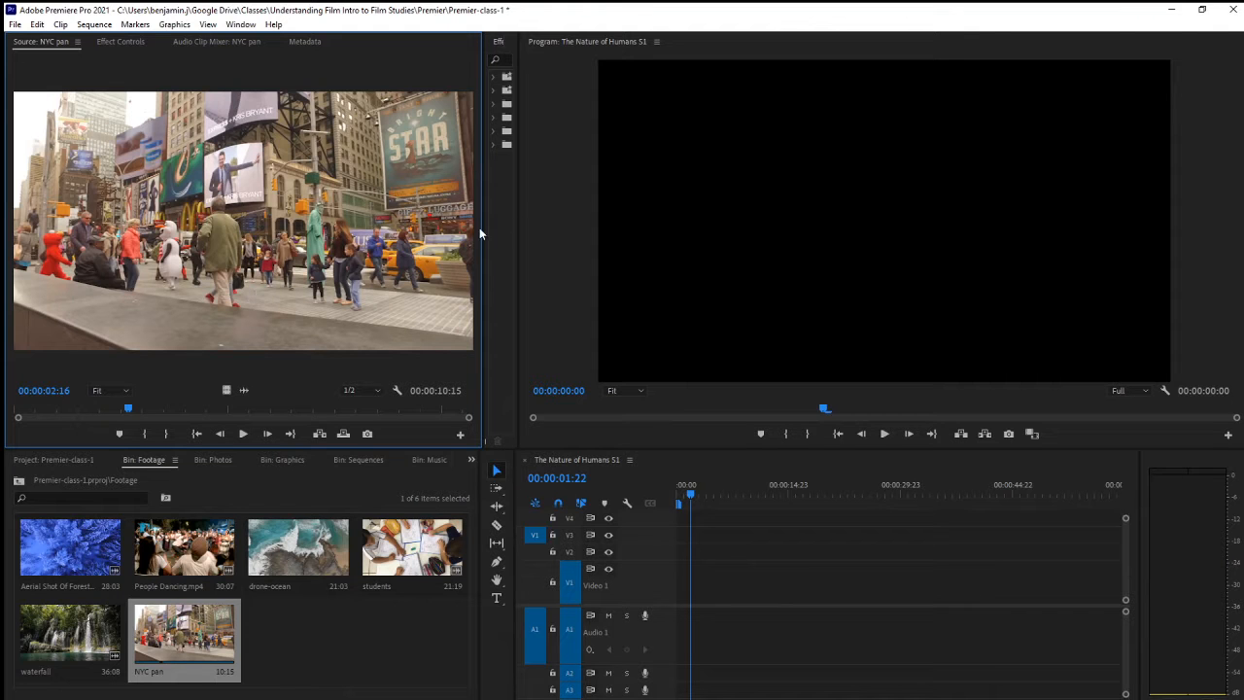
{"action": "left_click_drag", "start_coordinate": [484, 230], "coordinate": [556, 245]}
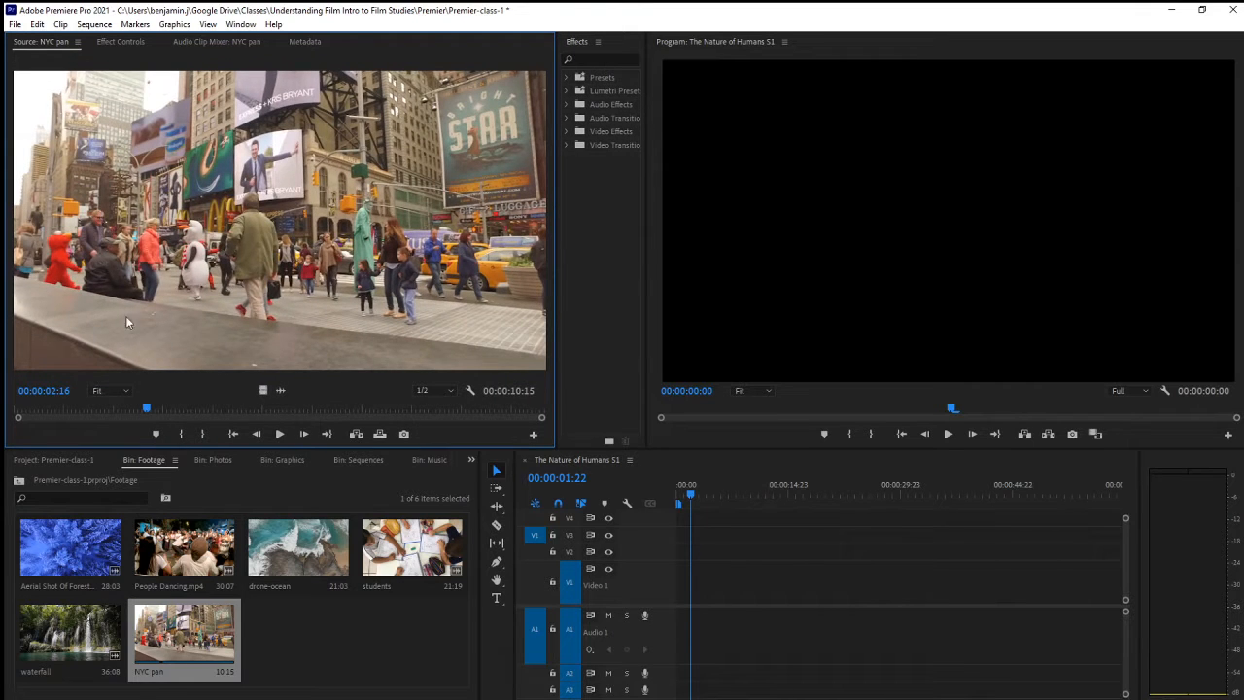
Preview the NYC pan clip in the Source Monitor by scrubbing, playing, pausing and playing it in reverse
{"action": "left_click_drag", "start_coordinate": [148, 415], "coordinate": [280, 412]}
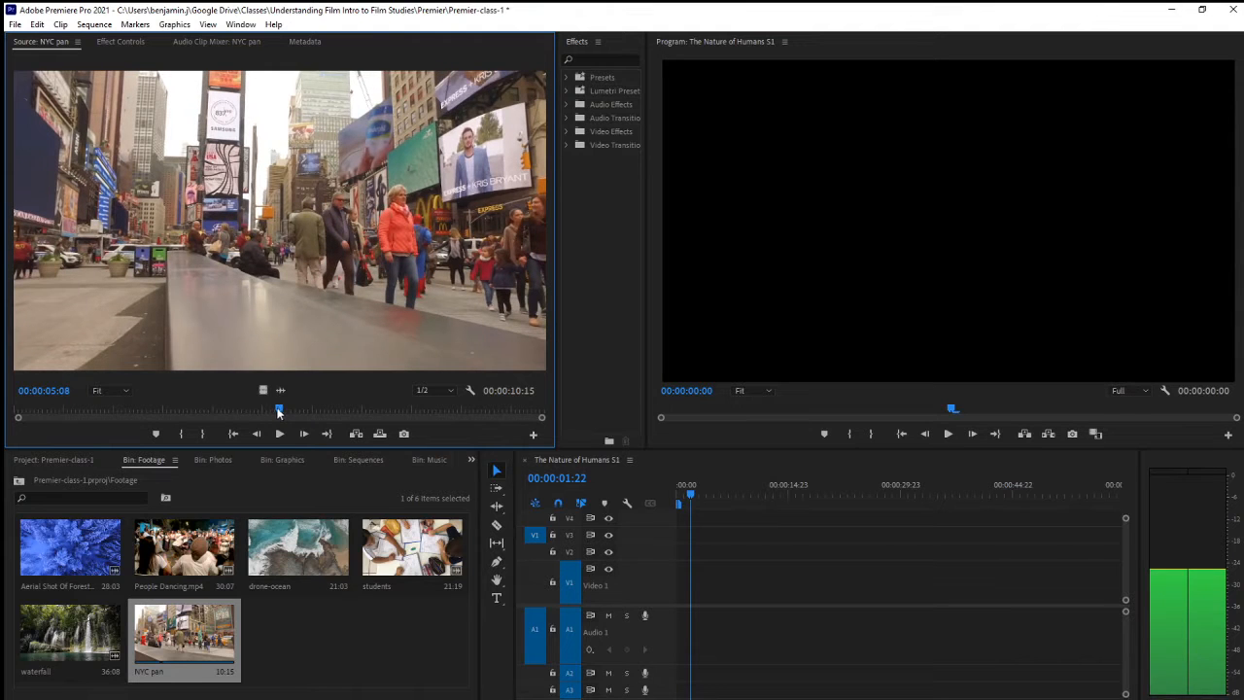
{"action": "key", "text": "space"}
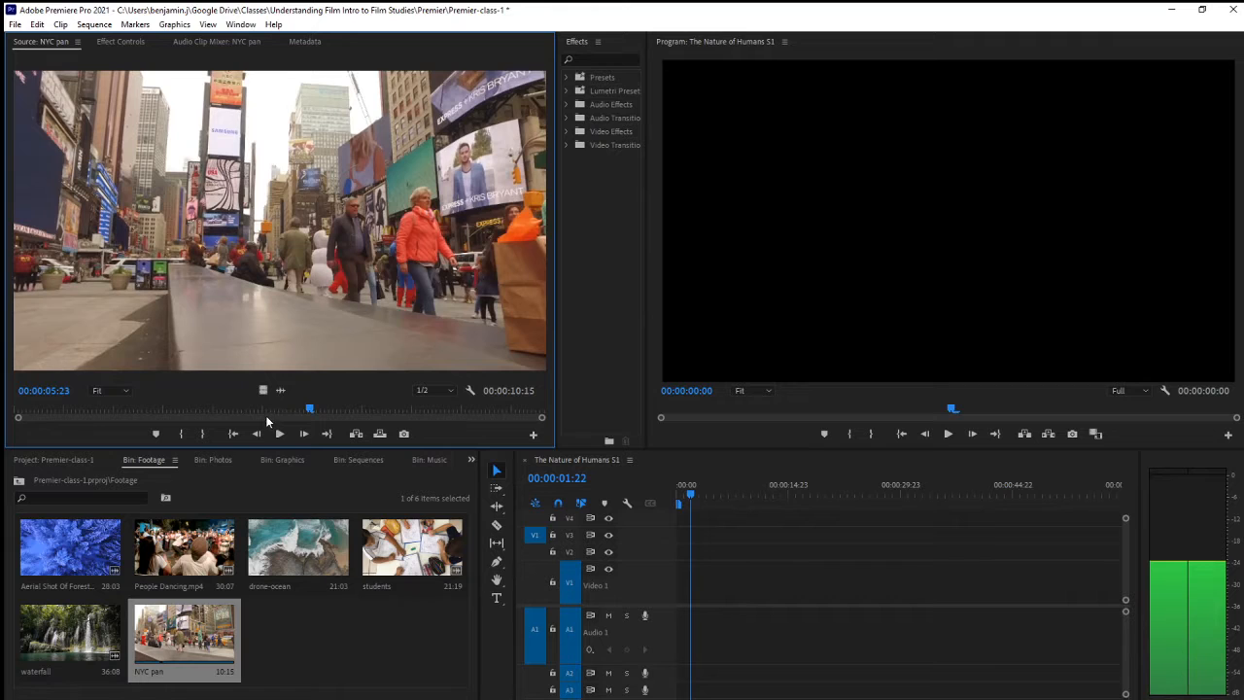
{"action": "key", "text": "space"}
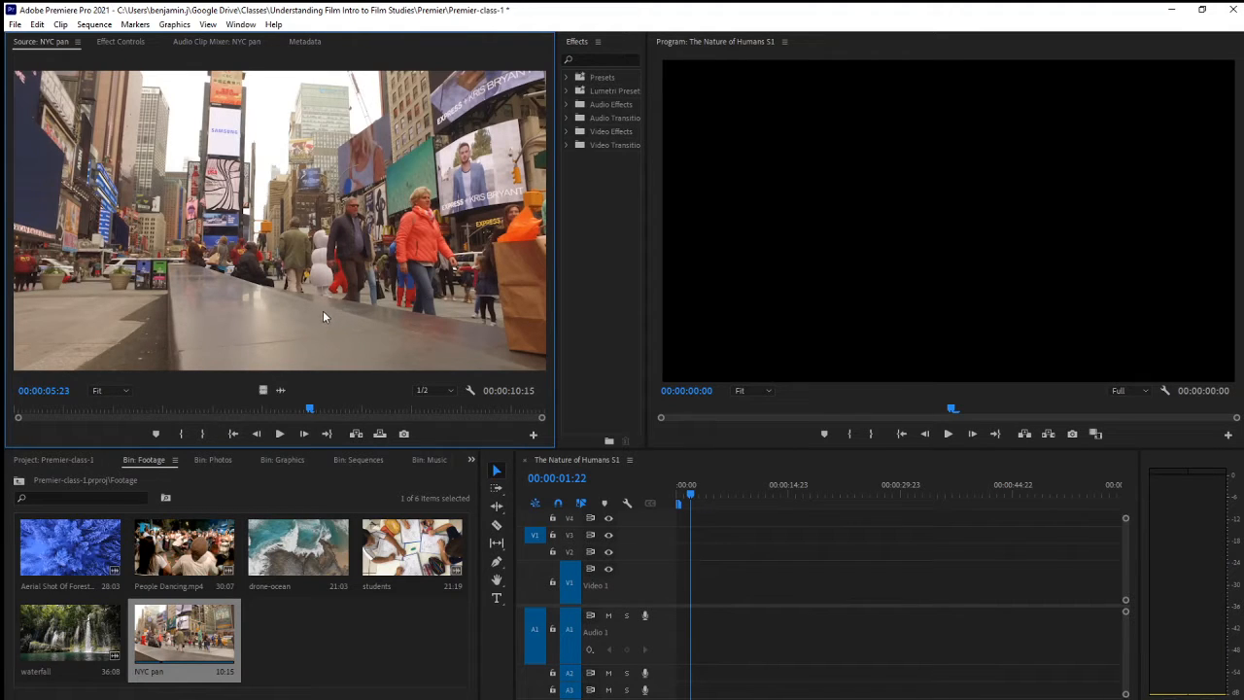
{"action": "key", "text": "space"}
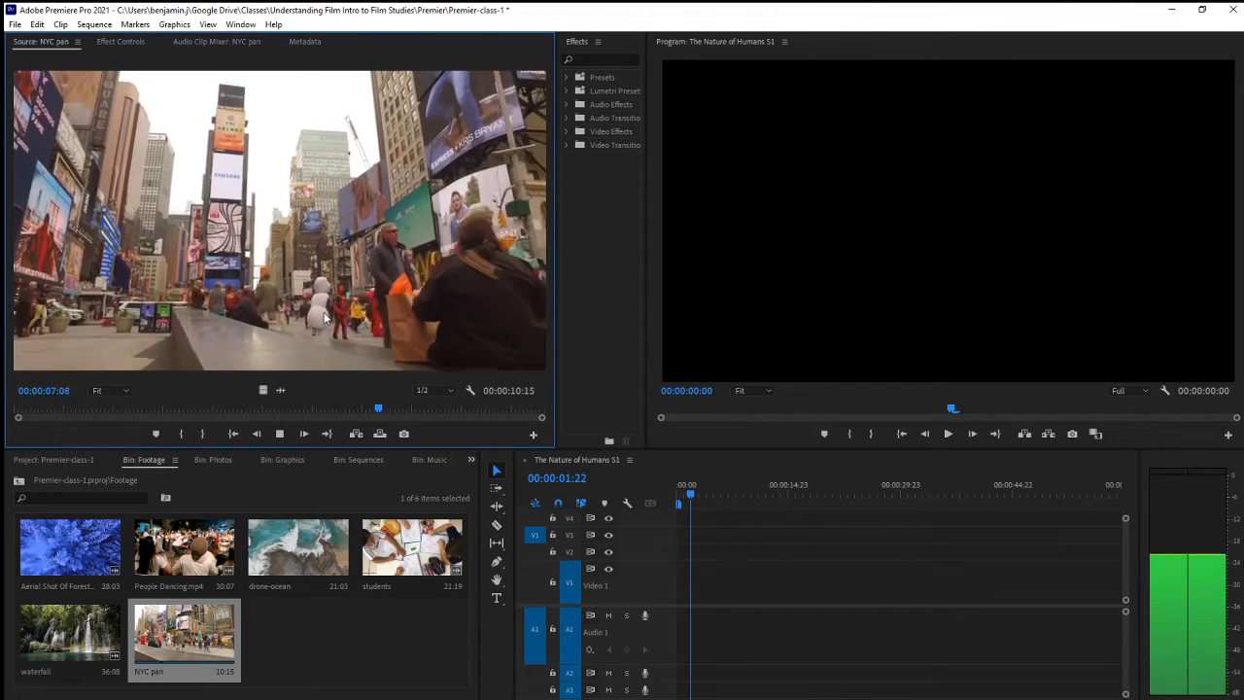
{"action": "key", "text": "space"}
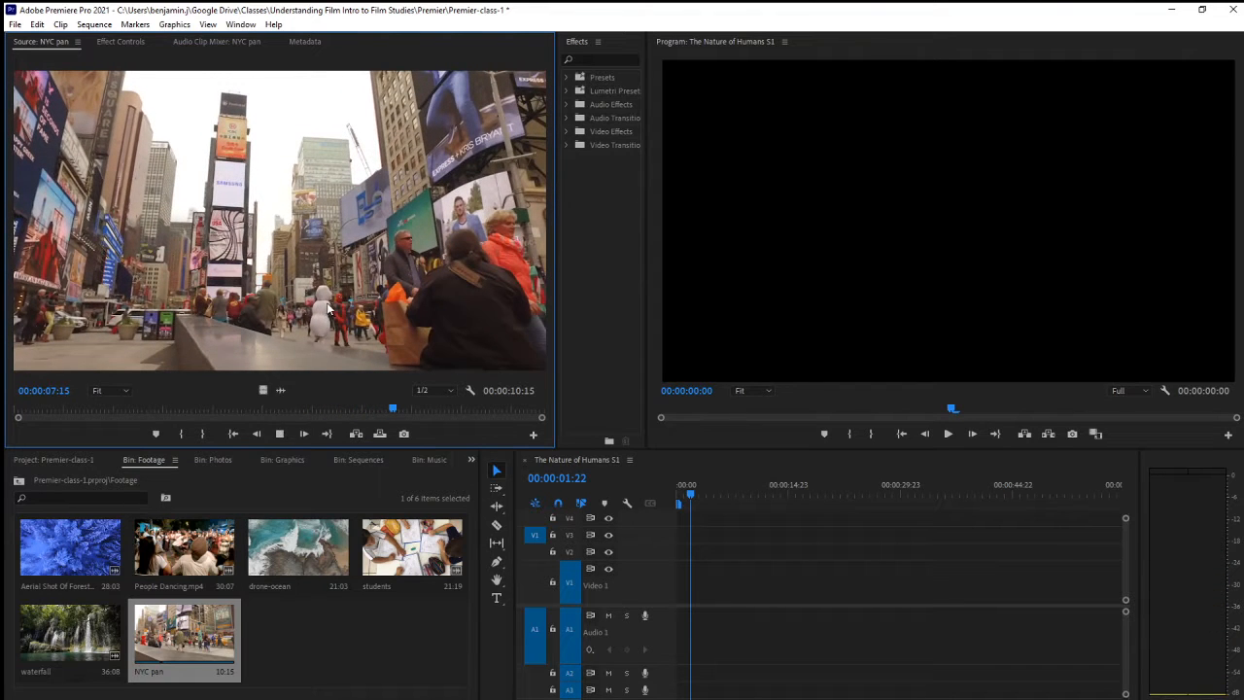
{"action": "key", "text": "j"}
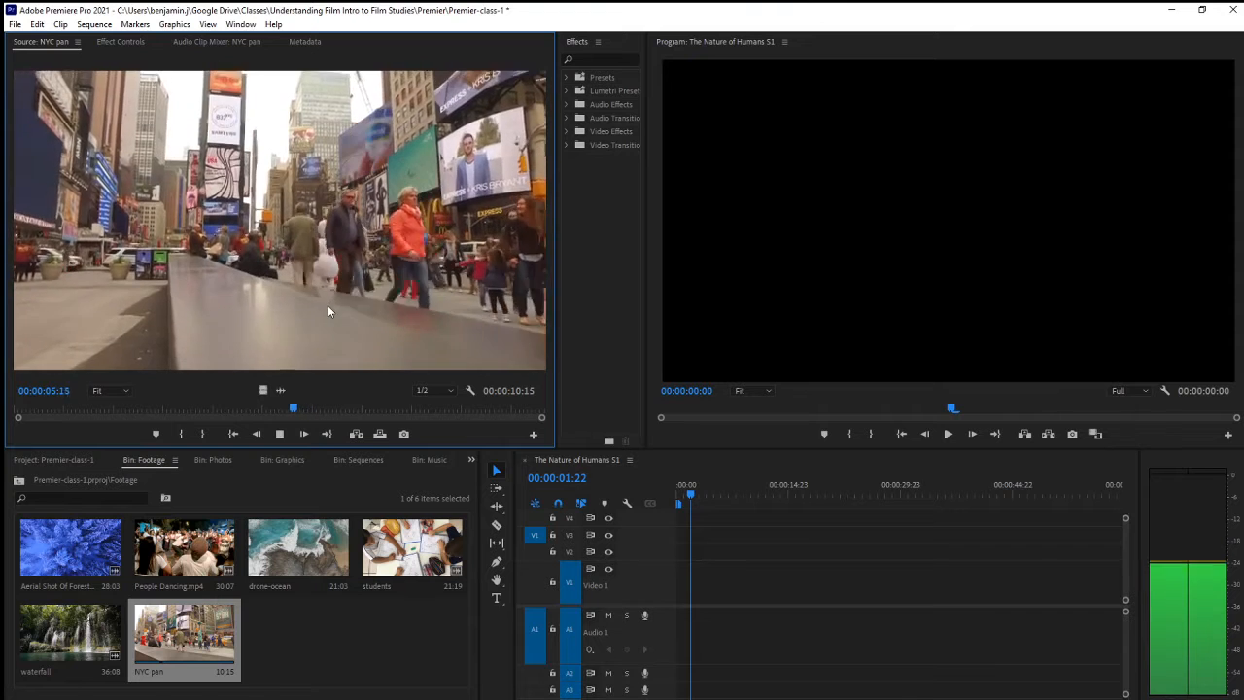
{"action": "key", "text": "k"}
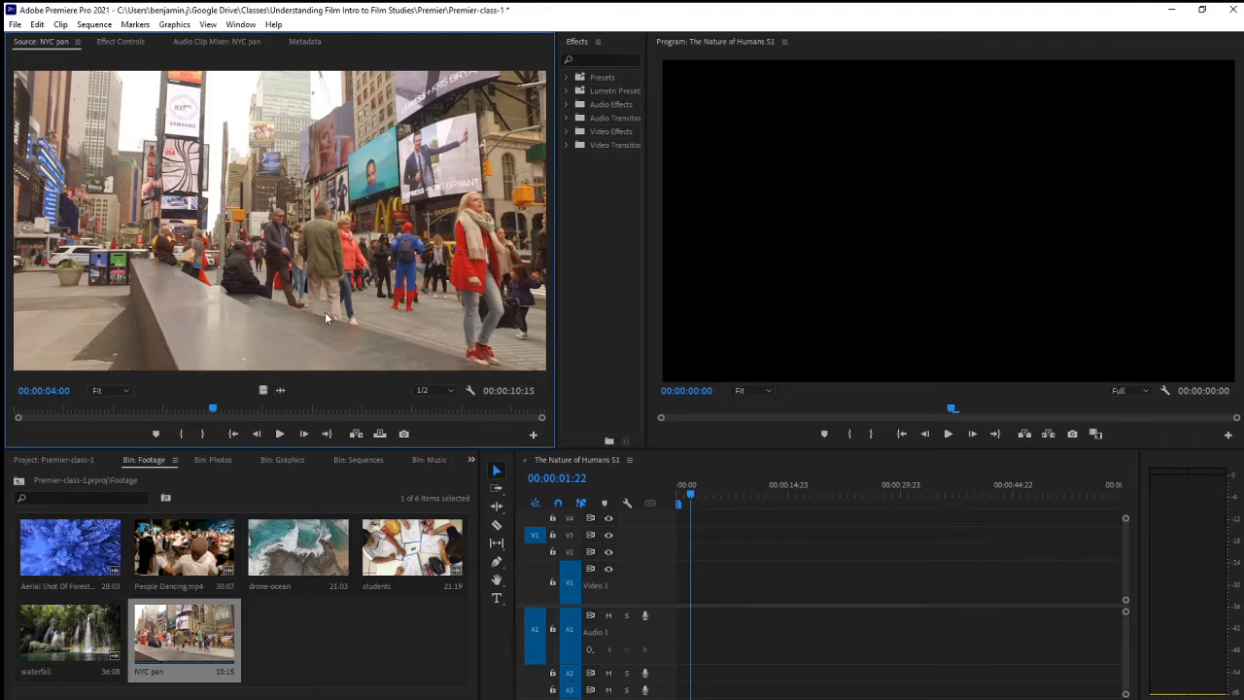
{"action": "key", "text": "l"}
{"action": "key", "text": "k"}
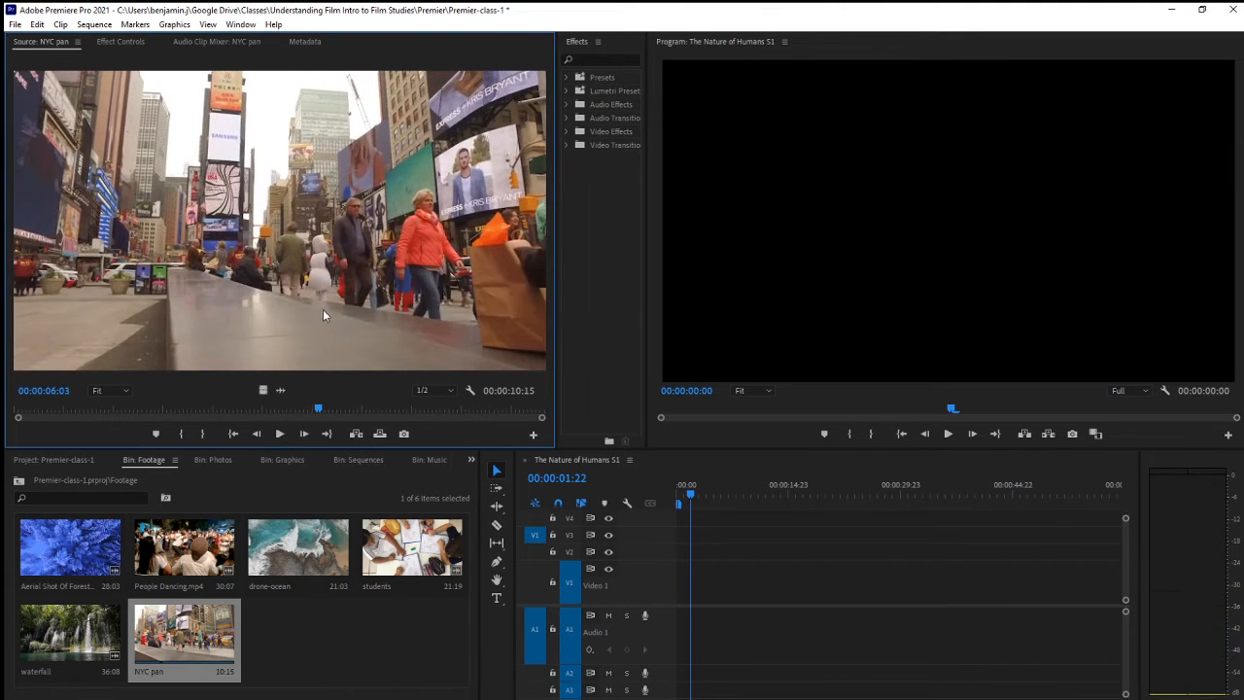
{"action": "key", "text": "j"}
{"action": "key", "text": "j"}
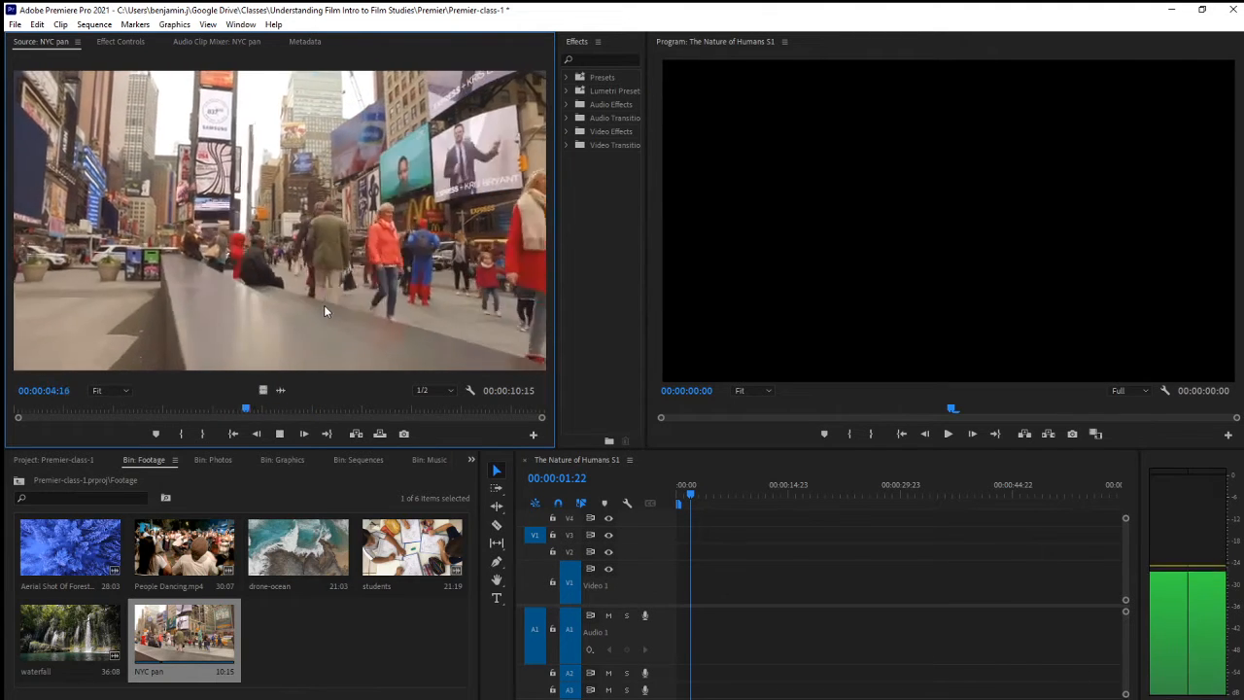
{"action": "key", "text": "k"}
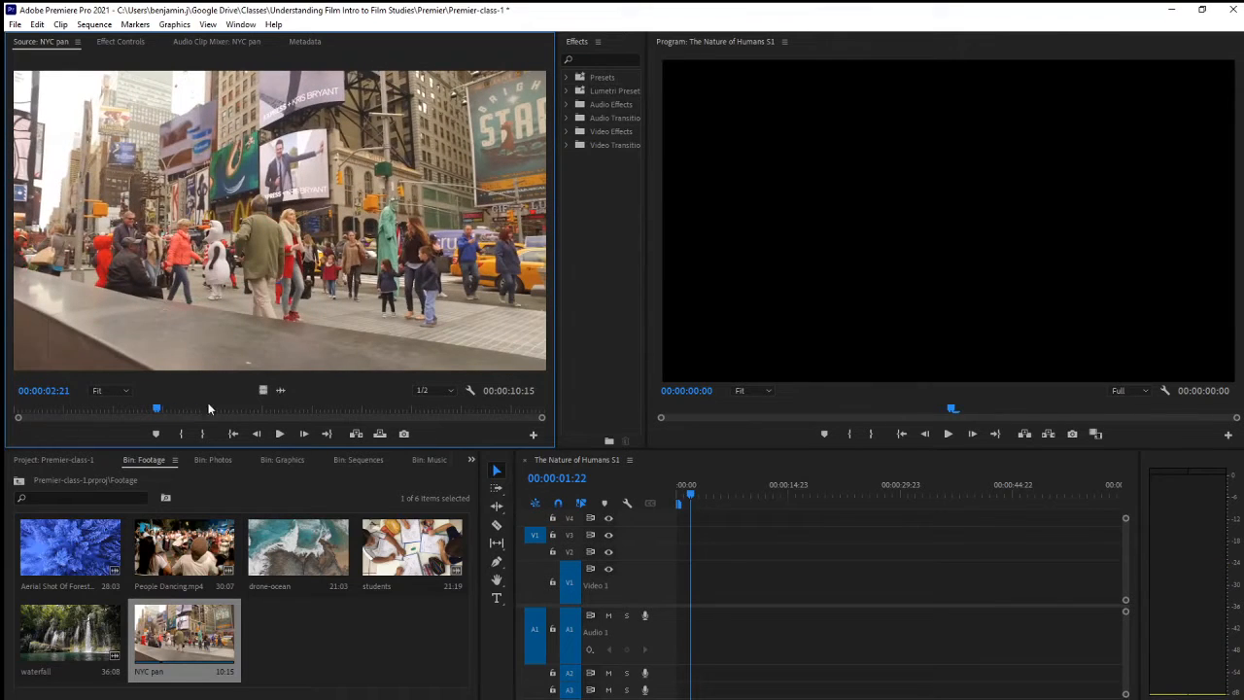
Mark the NYC pan clip's In point at 00:00:04:13 and its Out point at 00:00:07:07
{"action": "left_click_drag", "start_coordinate": [158, 411], "coordinate": [263, 414]}
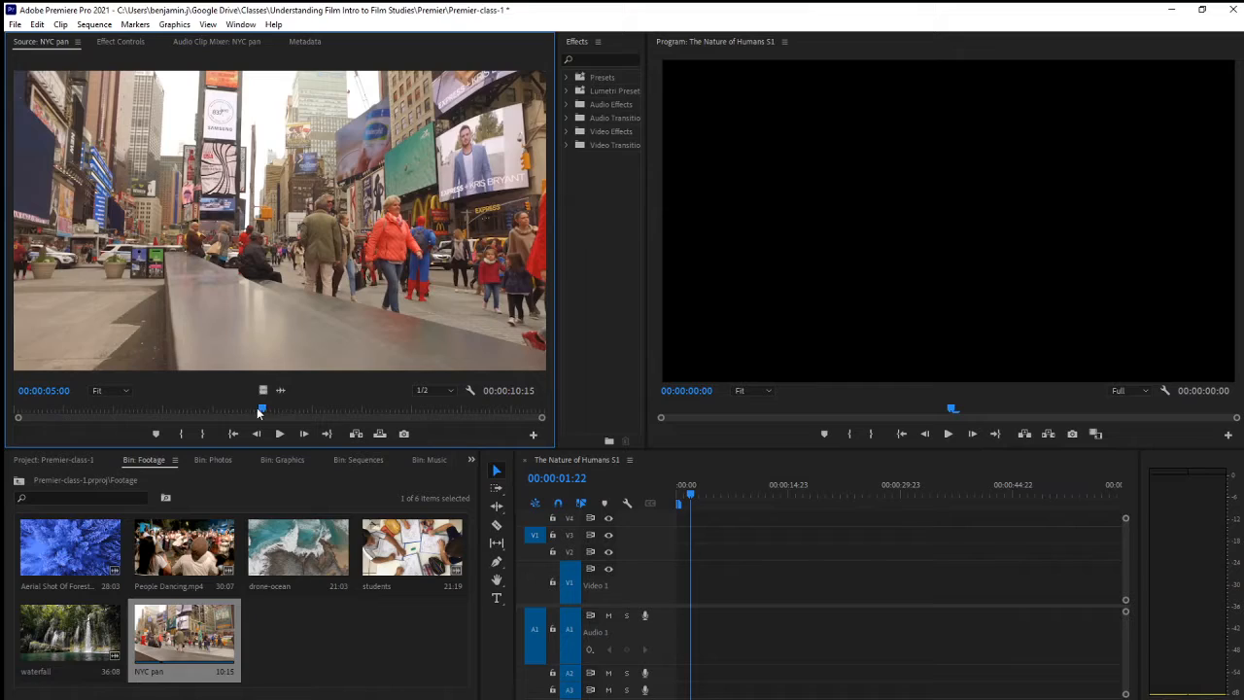
{"action": "left_click_drag", "start_coordinate": [255, 407], "coordinate": [240, 456]}
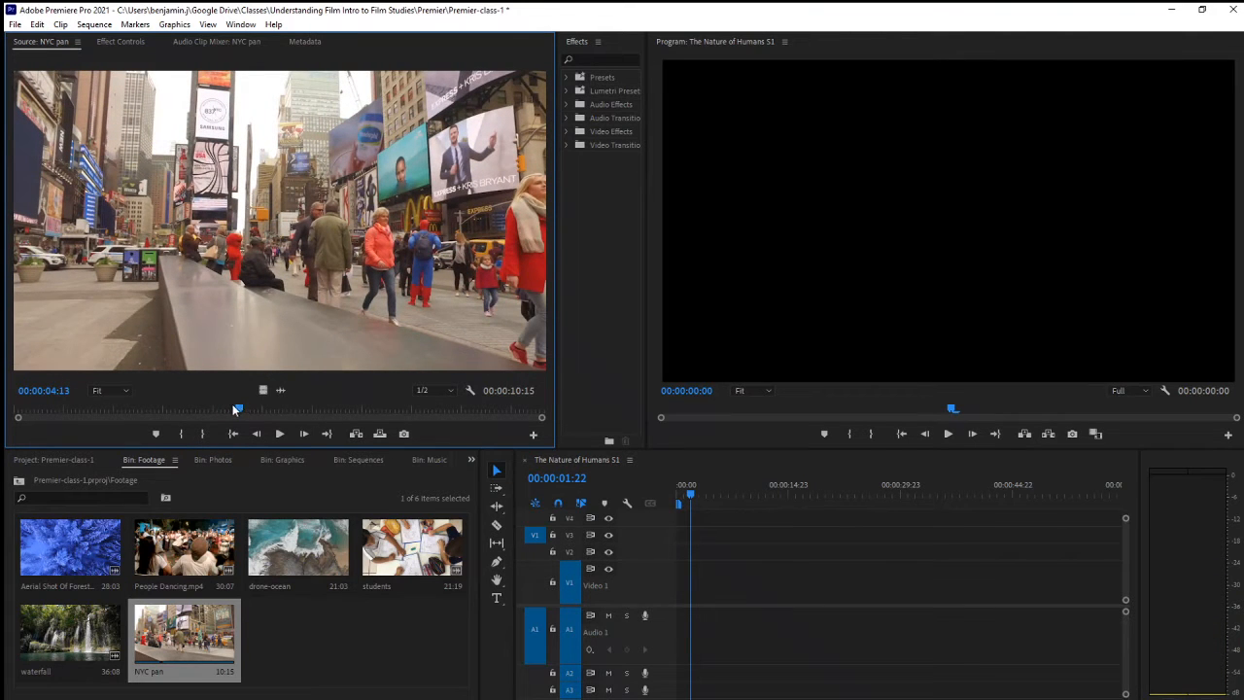
{"action": "key", "text": "i"}
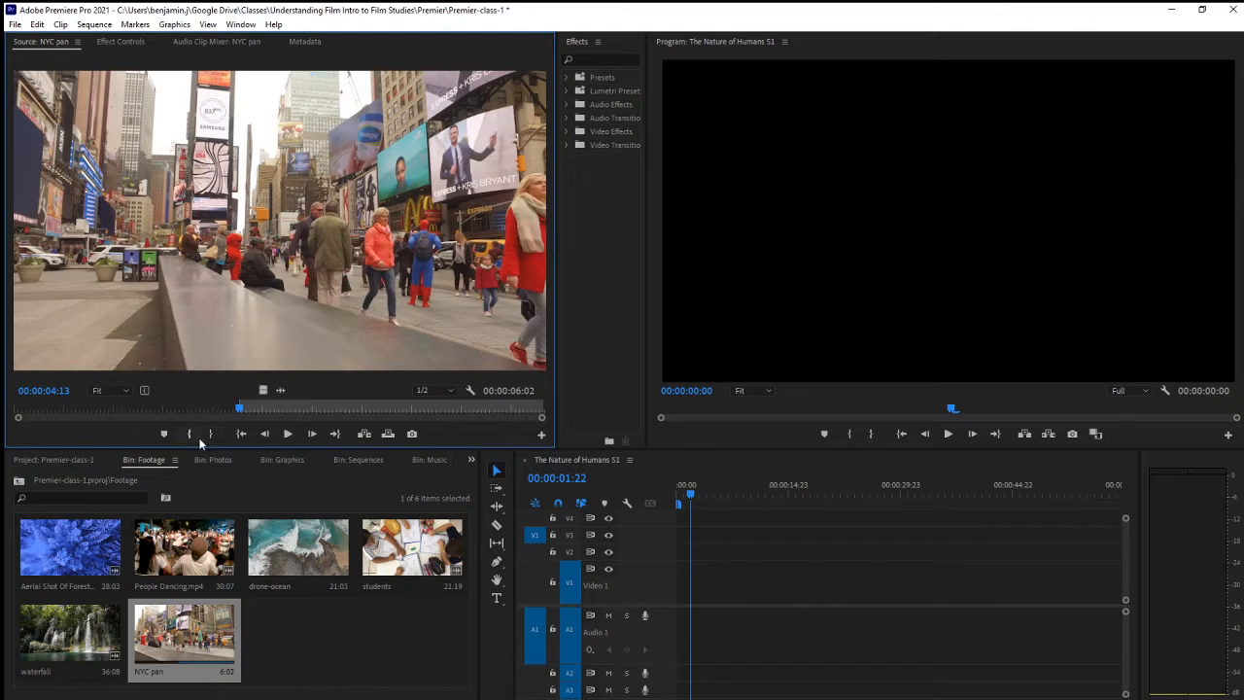
{"action": "left_click_drag", "start_coordinate": [261, 413], "coordinate": [379, 420]}
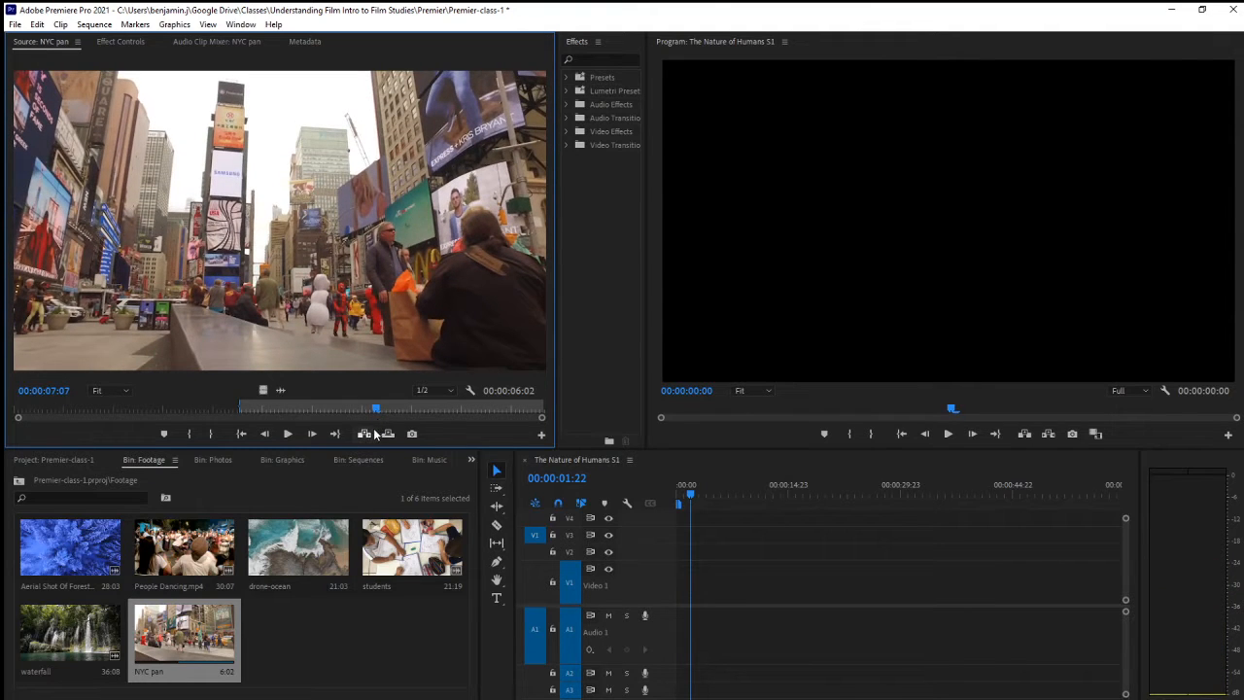
{"action": "key", "text": "o"}
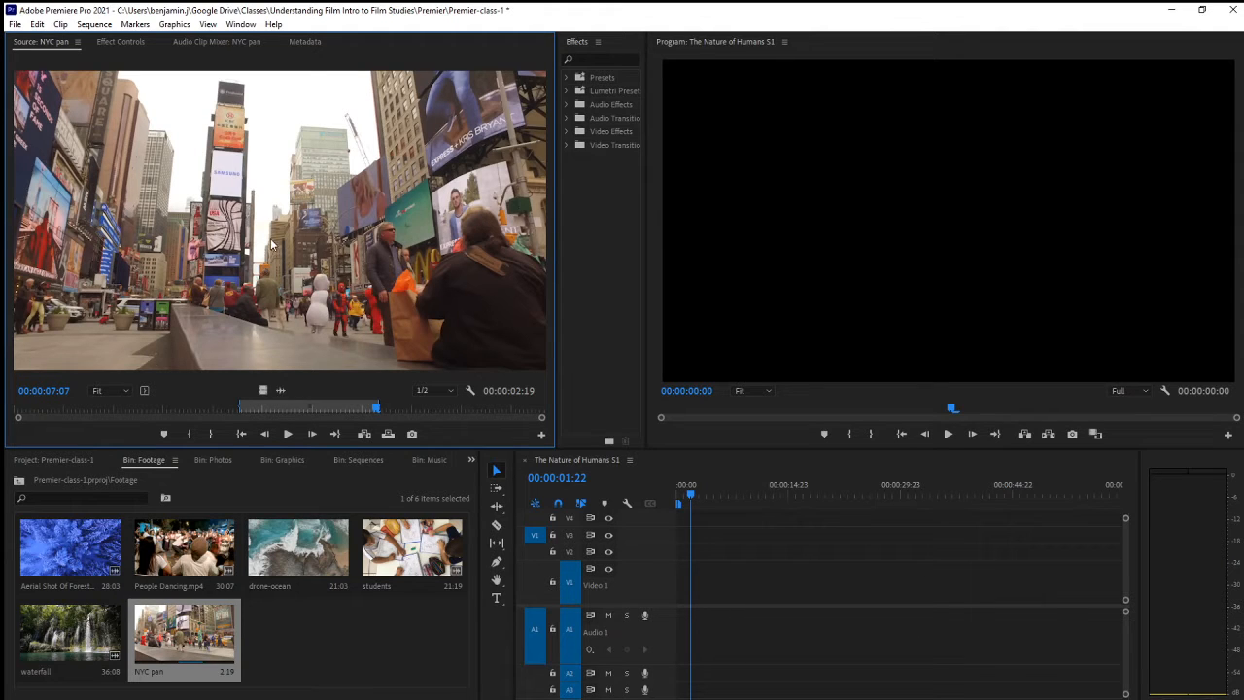
Place the marked NYC pan section with video and audio on the timeline and delete it again
{"action": "left_click_drag", "start_coordinate": [298, 243], "coordinate": [725, 617]}
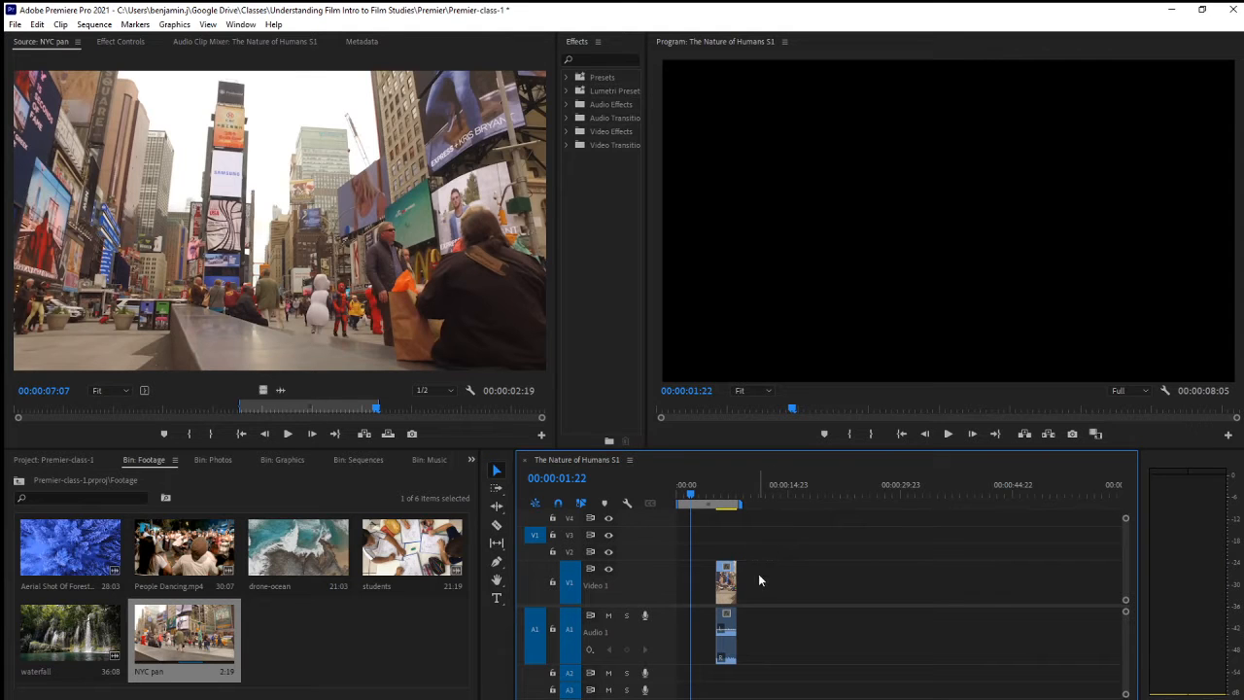
{"action": "key", "text": "Delete"}
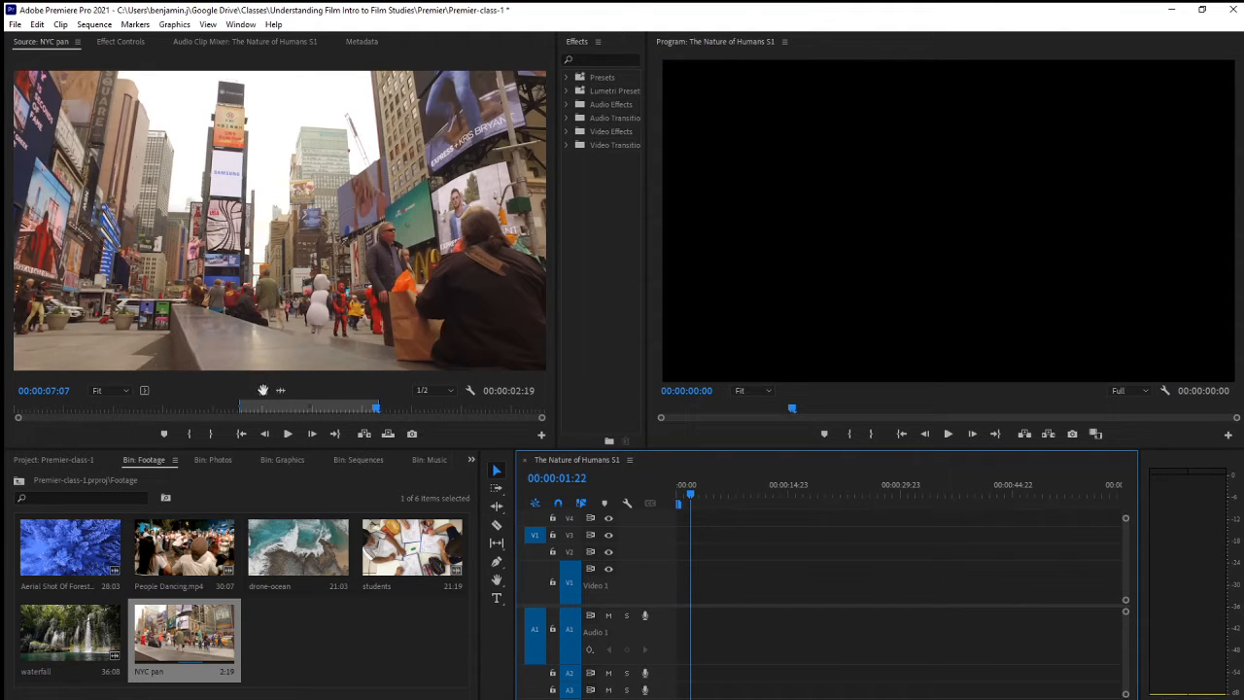
Add only the video of the marked NYC pan section to track V1 and move the playhead to 00:00:05:20
{"action": "left_click_drag", "start_coordinate": [263, 389], "coordinate": [720, 581]}
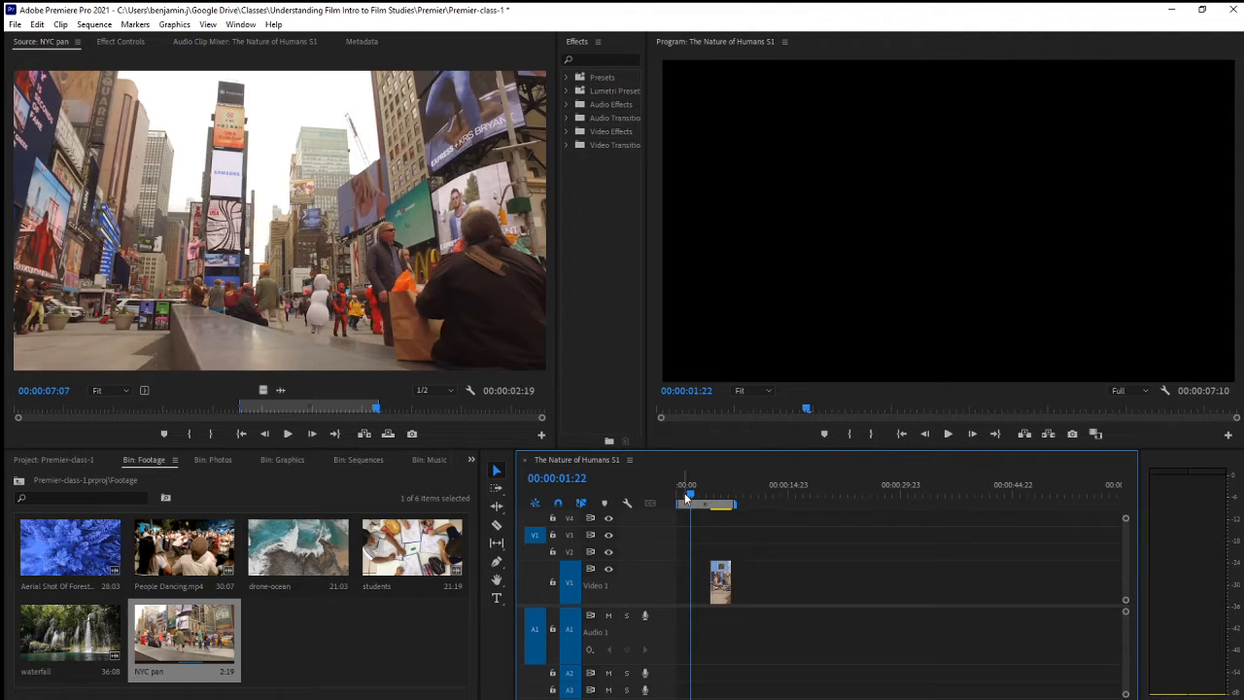
{"action": "left_click_drag", "start_coordinate": [692, 497], "coordinate": [723, 524]}
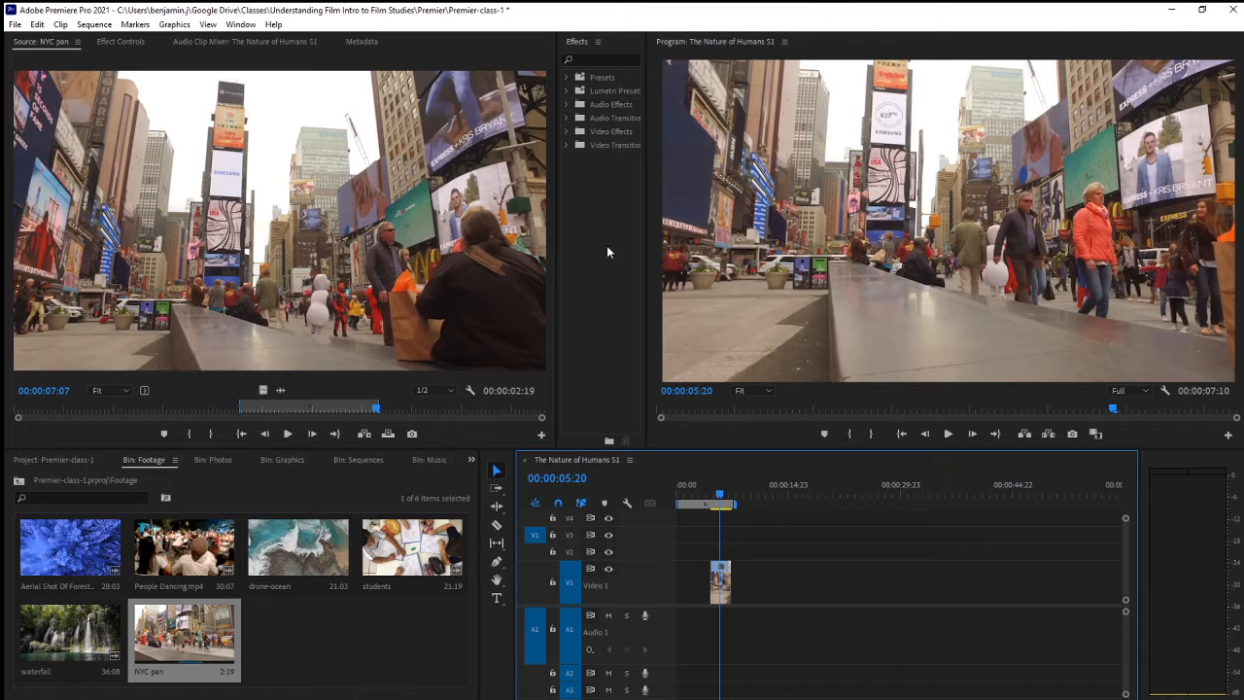
Narrow the Source Monitor and the Effects area to give the Program Monitor more width
{"action": "left_click_drag", "start_coordinate": [556, 252], "coordinate": [399, 238]}
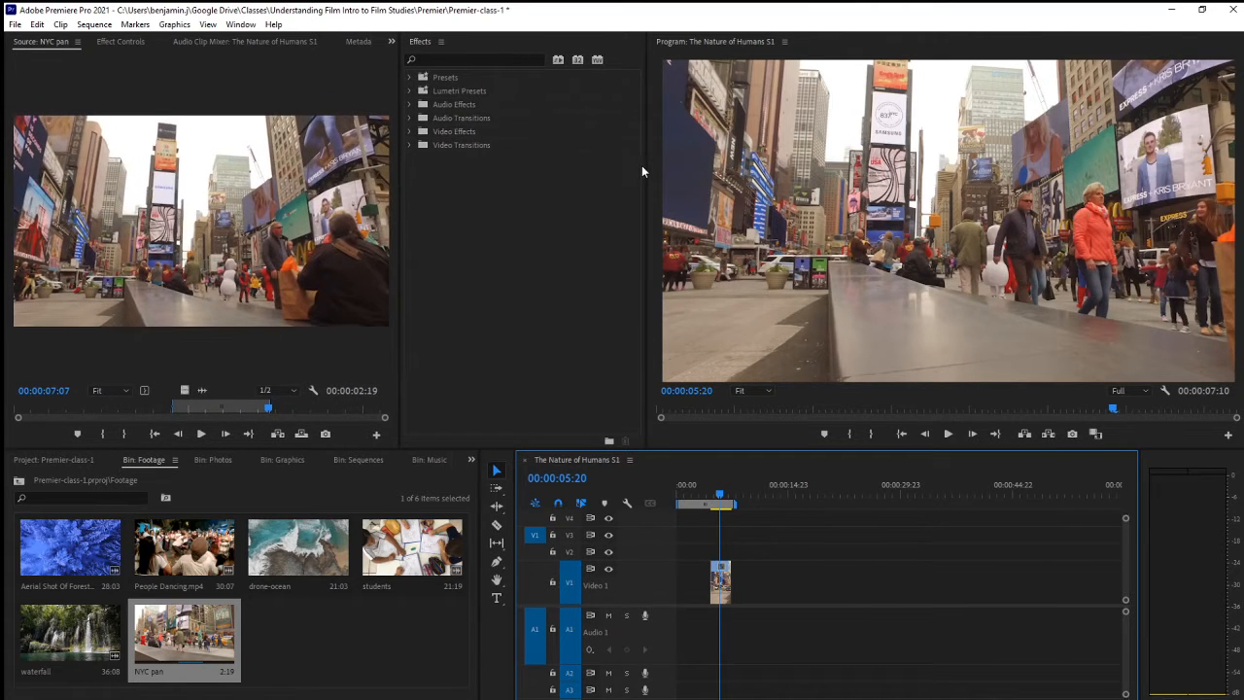
{"action": "left_click_drag", "start_coordinate": [647, 172], "coordinate": [428, 178]}
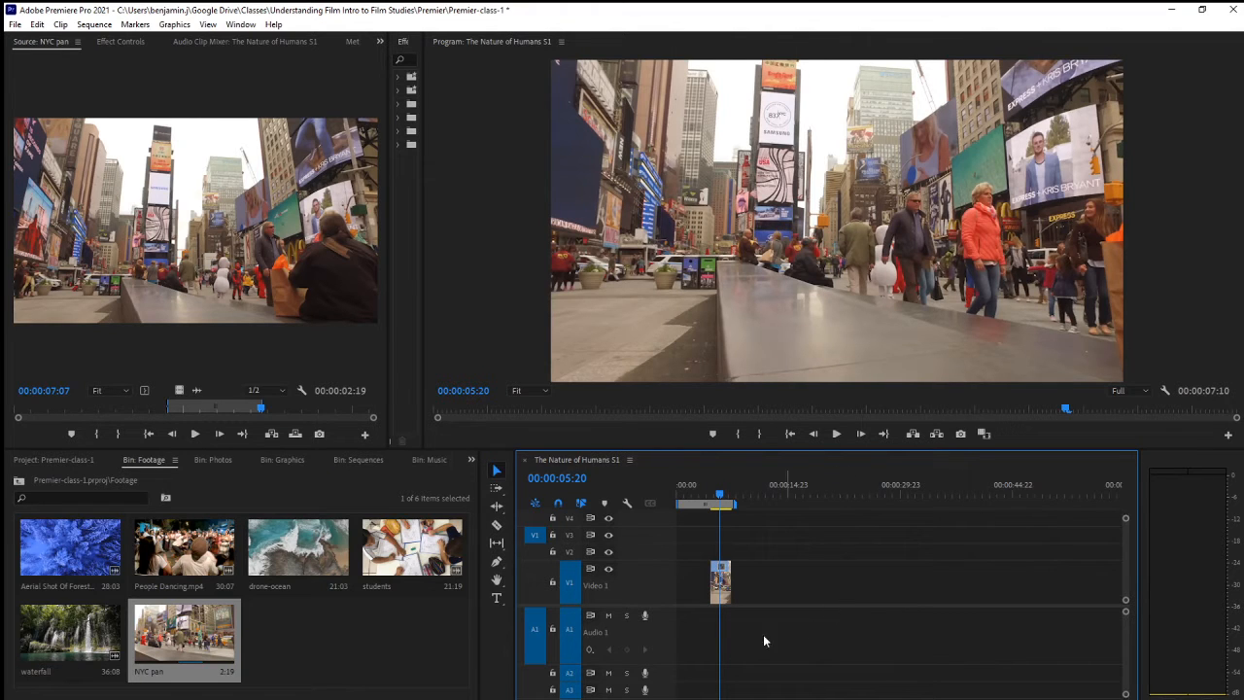
Open the Sequences bin and show it in list view to check the sequence's frame rate
{"action": "left_click", "coordinate": [303, 656]}
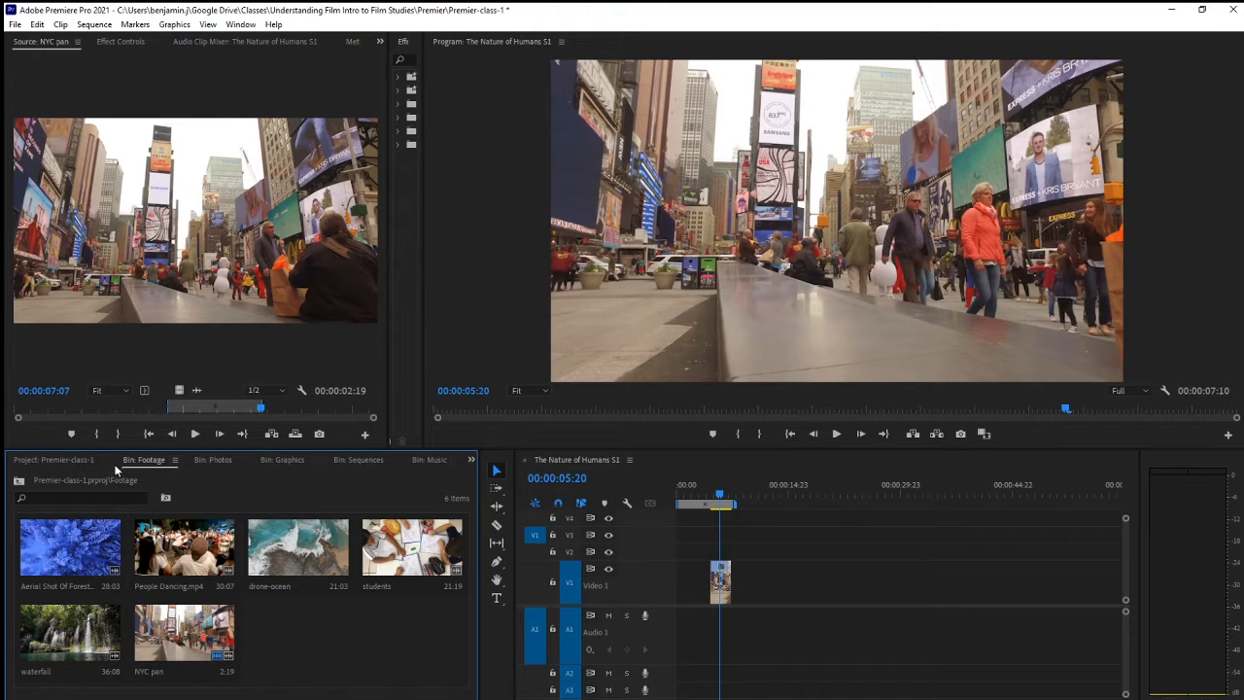
{"action": "left_click", "coordinate": [19, 481]}
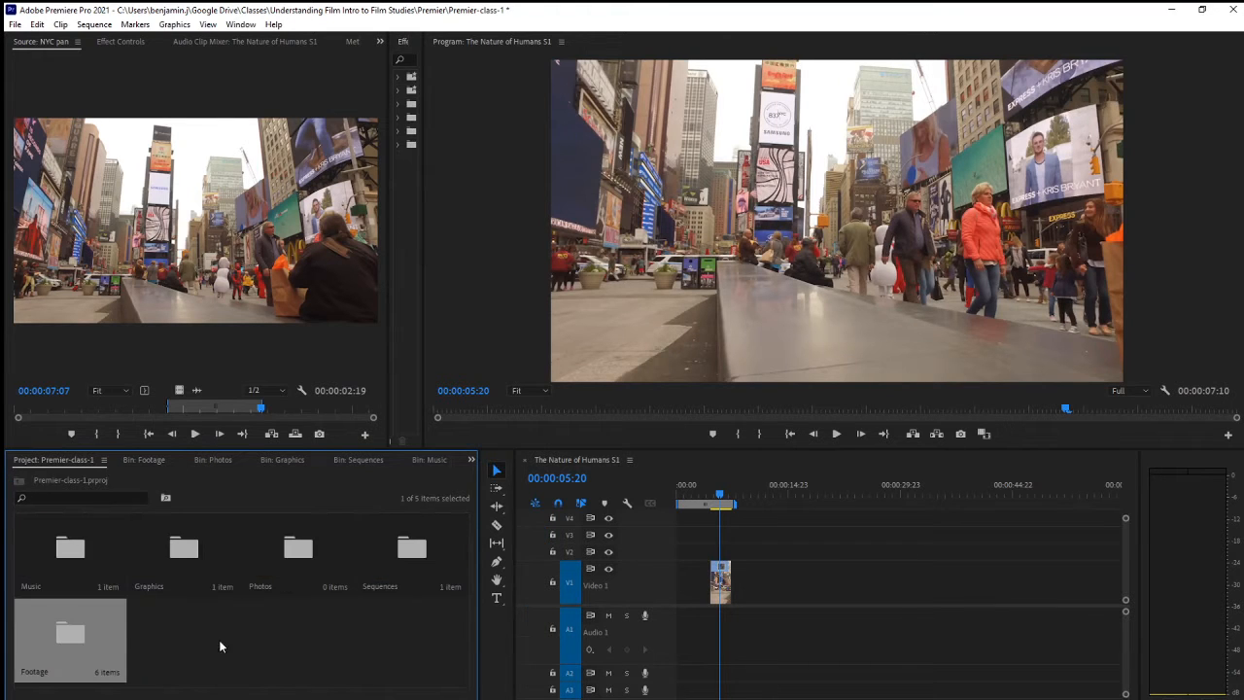
{"action": "double_click", "coordinate": [410, 552]}
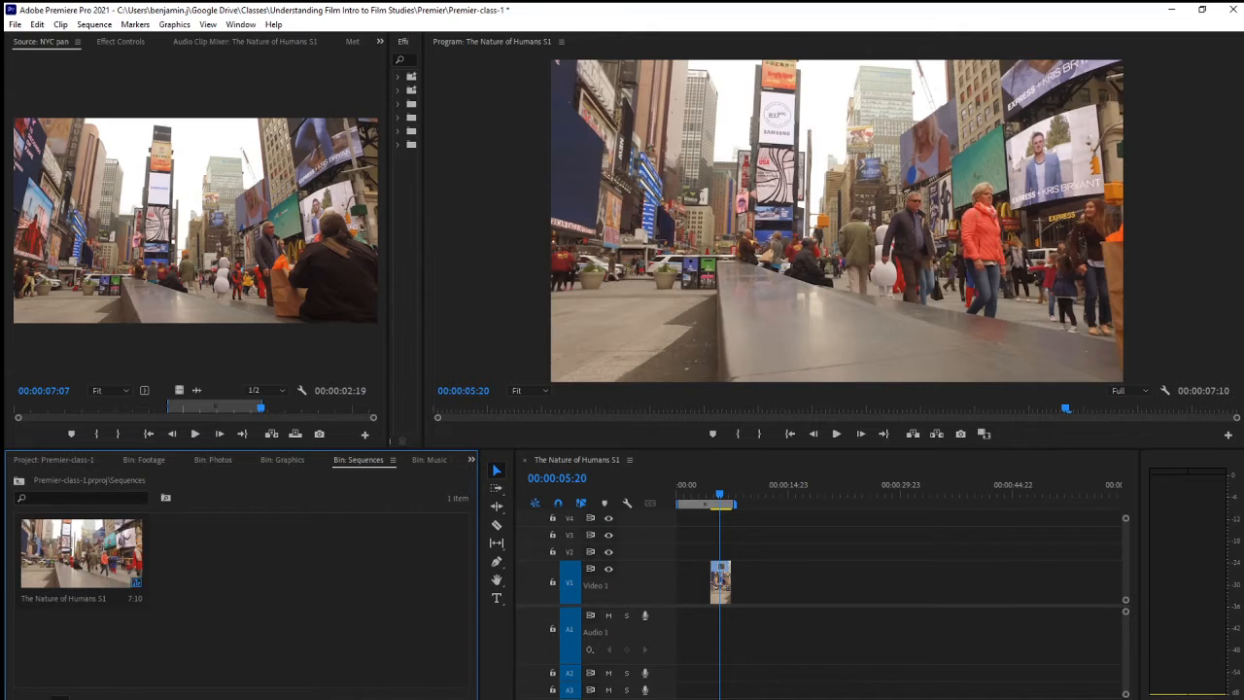
{"action": "left_click", "coordinate": [57, 697]}
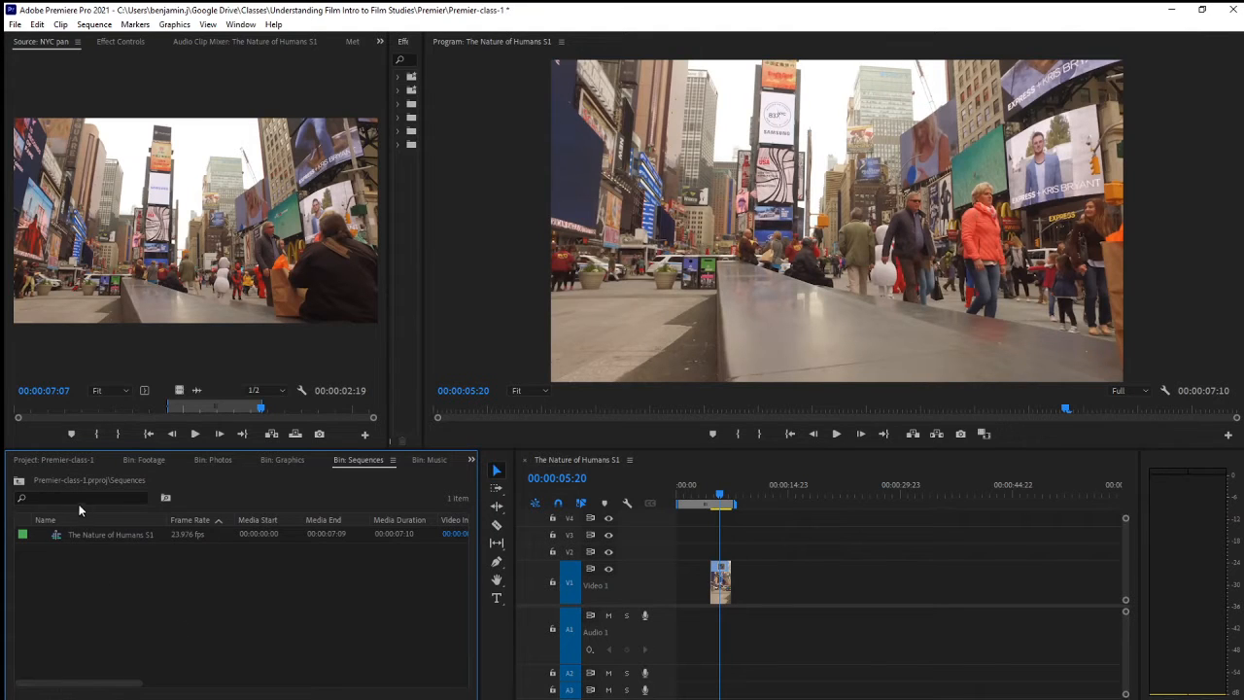
Return to the Footage bin and show it in list view to compare the clips' frame rates
{"action": "left_click", "coordinate": [18, 480]}
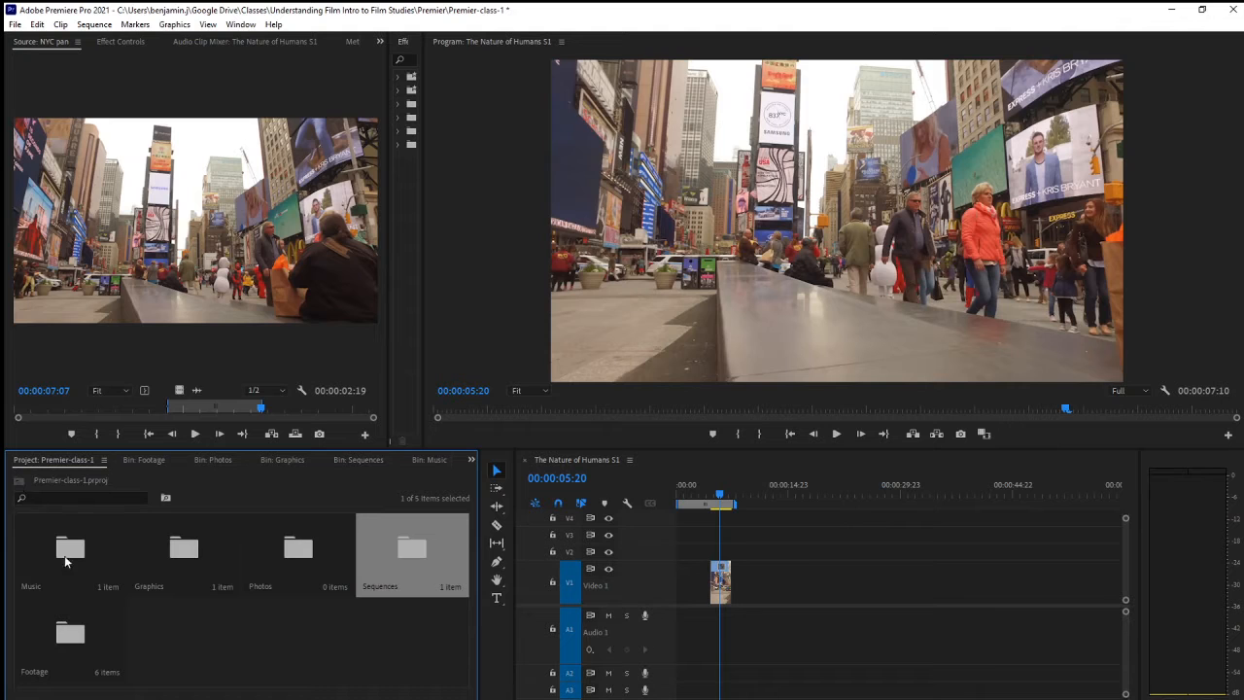
{"action": "double_click", "coordinate": [80, 638]}
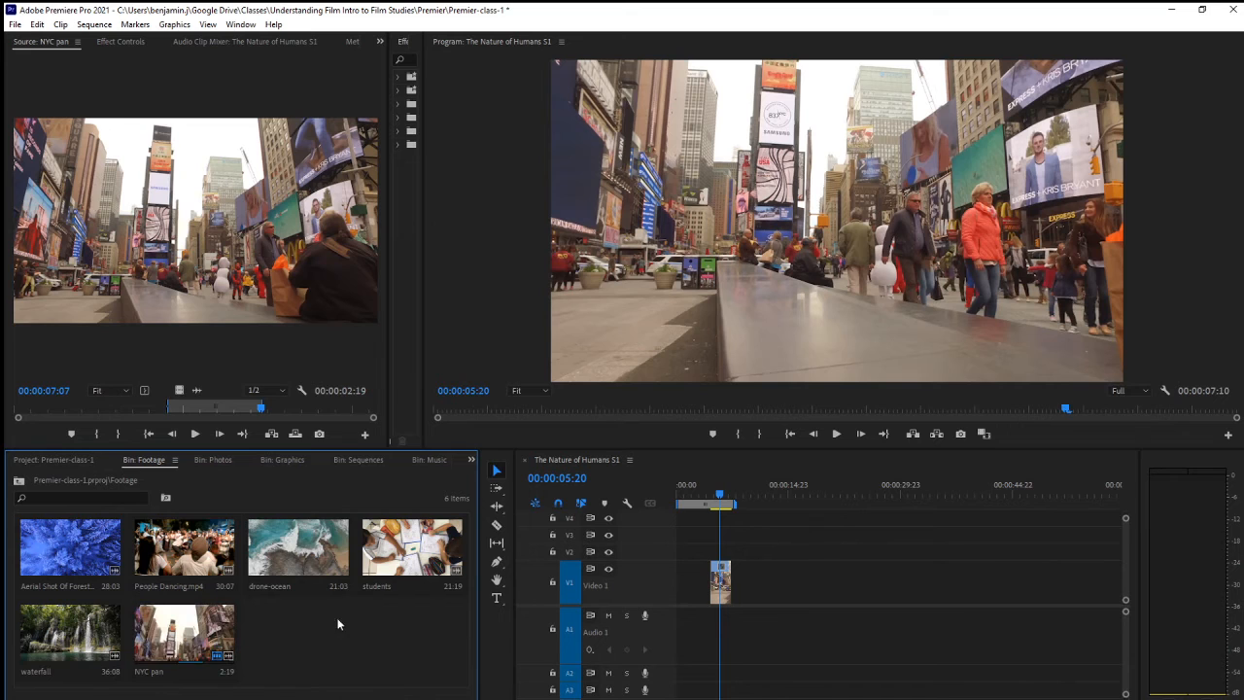
{"action": "left_click", "coordinate": [296, 561]}
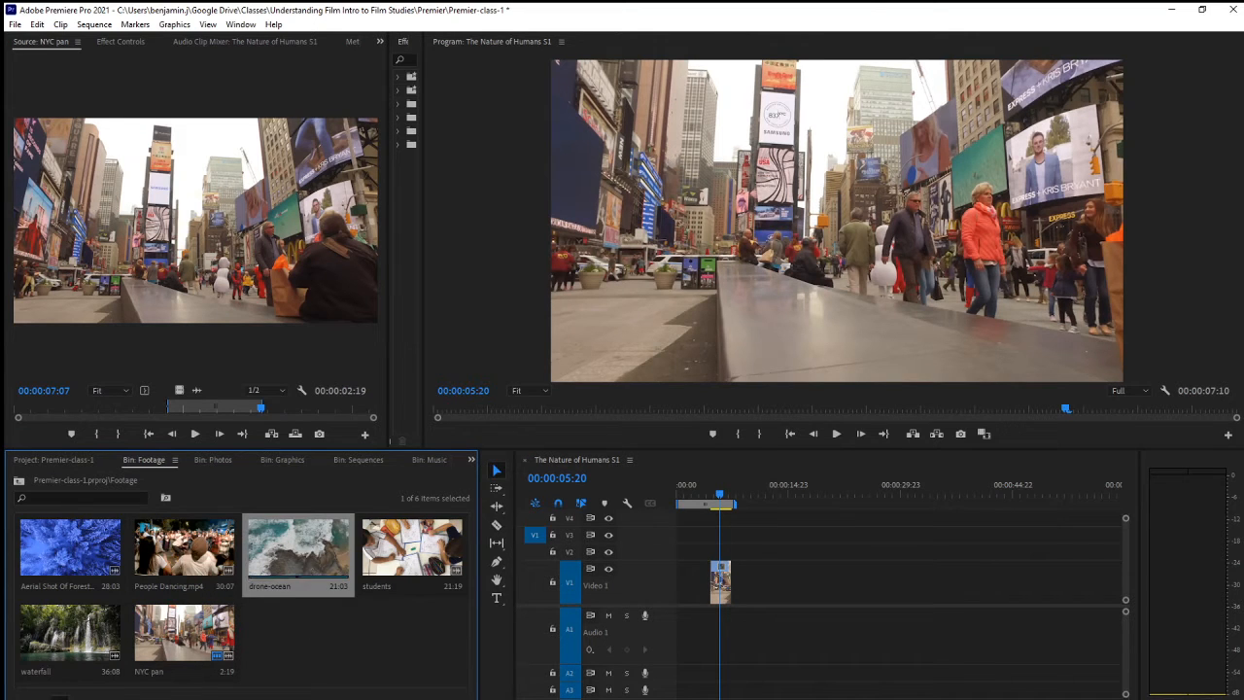
{"action": "left_click", "coordinate": [40, 697]}
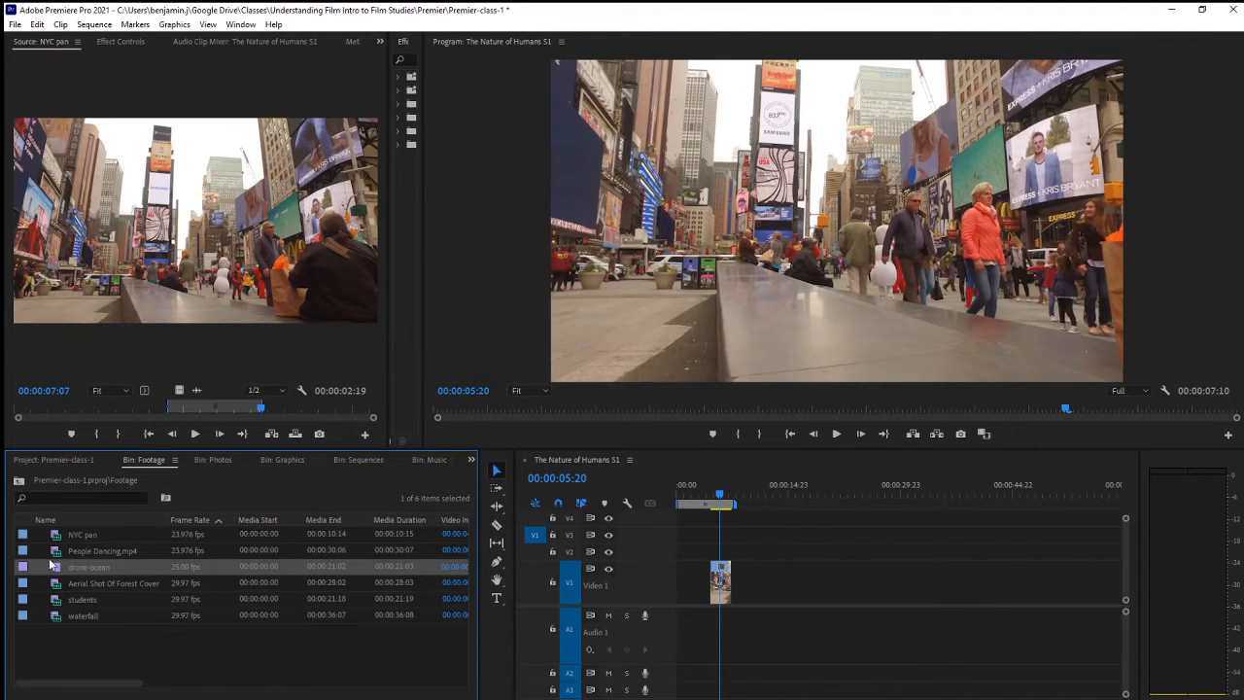
Open the Sequences bin and delete the sequence The Nature of Humans S1
{"action": "left_click", "coordinate": [18, 480]}
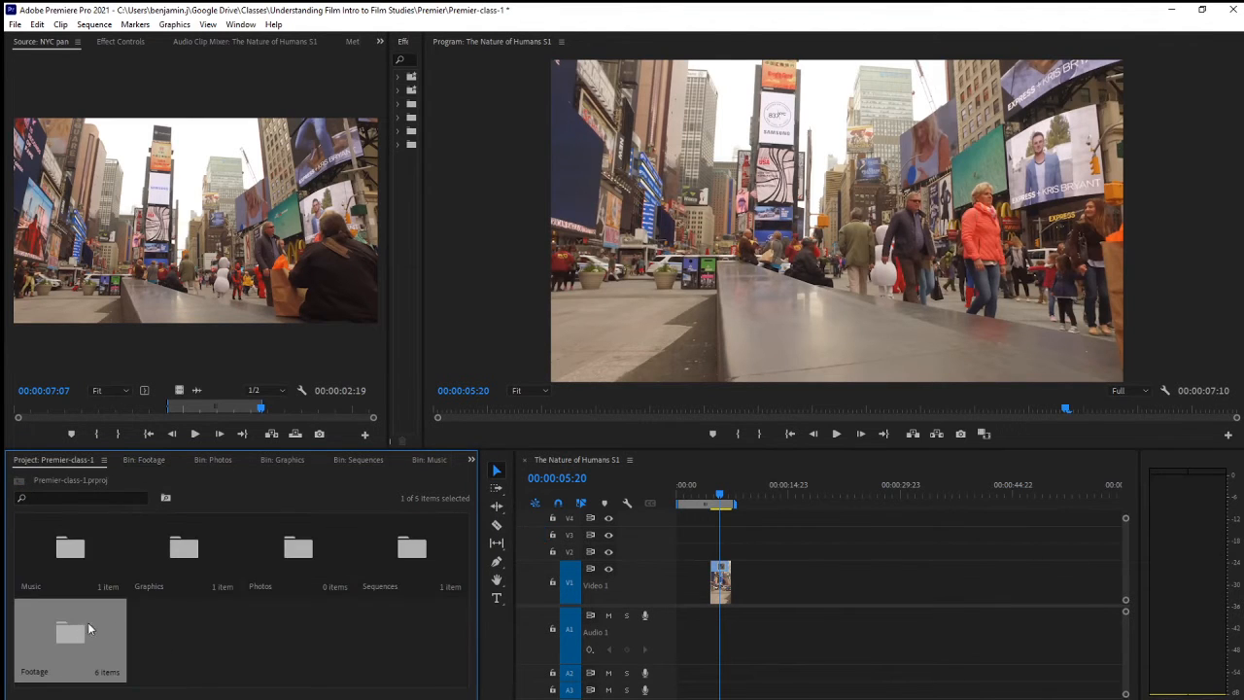
{"action": "double_click", "coordinate": [411, 548]}
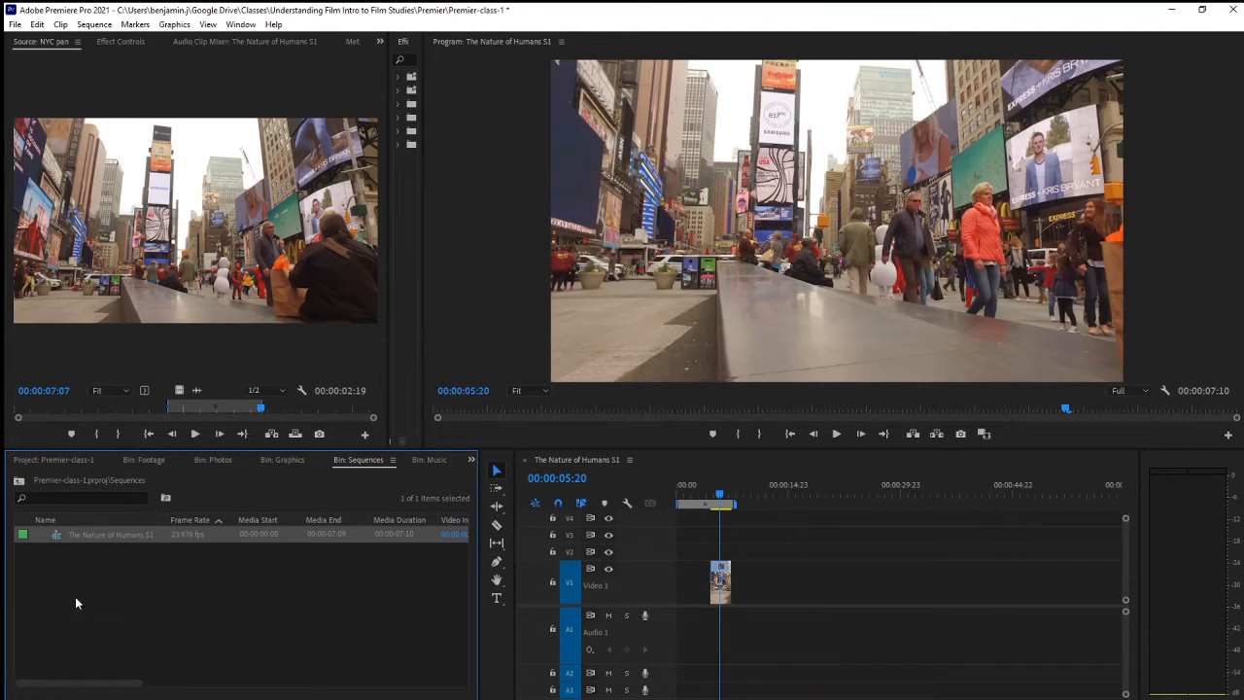
{"action": "left_click", "coordinate": [69, 552]}
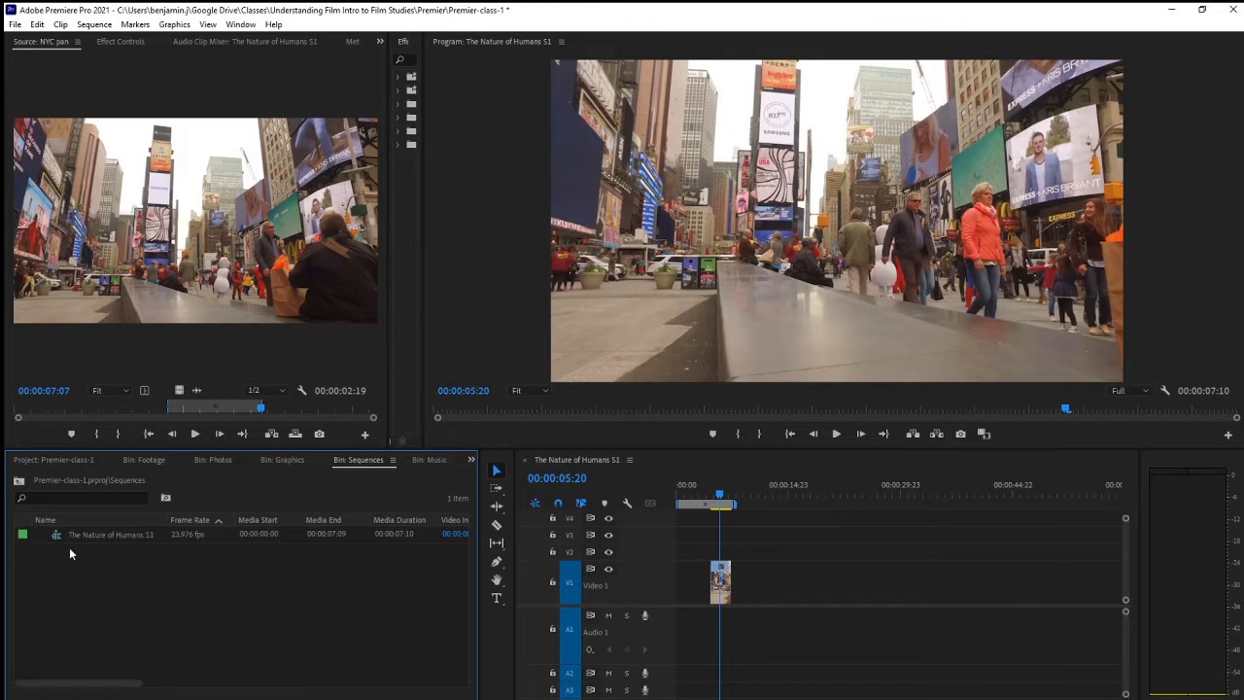
{"action": "left_click", "coordinate": [76, 537]}
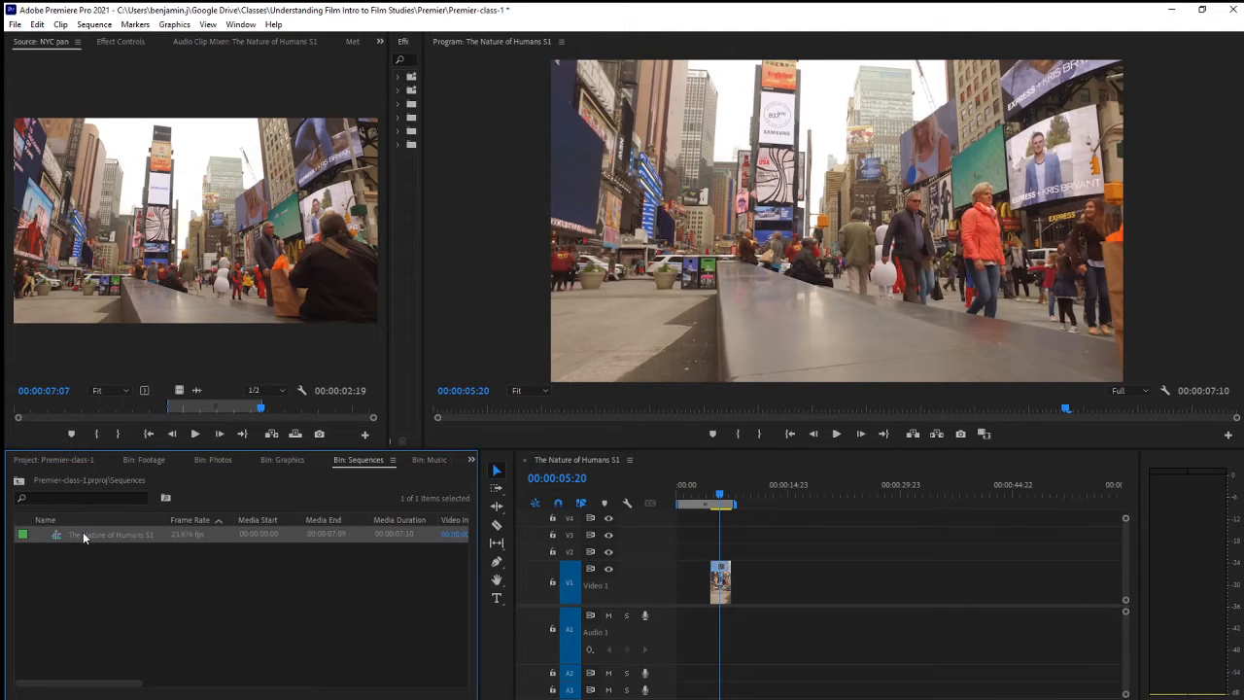
{"action": "key", "text": "Delete"}
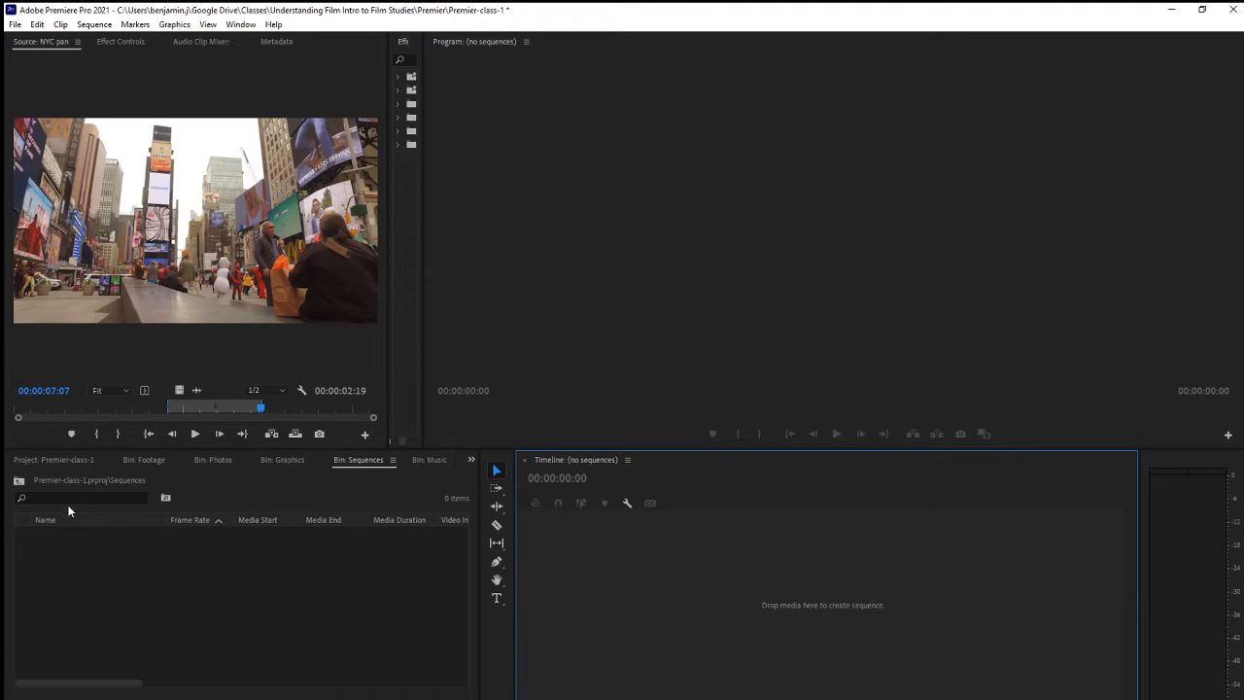
Put the sequence The Nature of Humans S1 back into the Sequences bin and open it in the timeline
{"action": "left_click", "coordinate": [80, 460]}
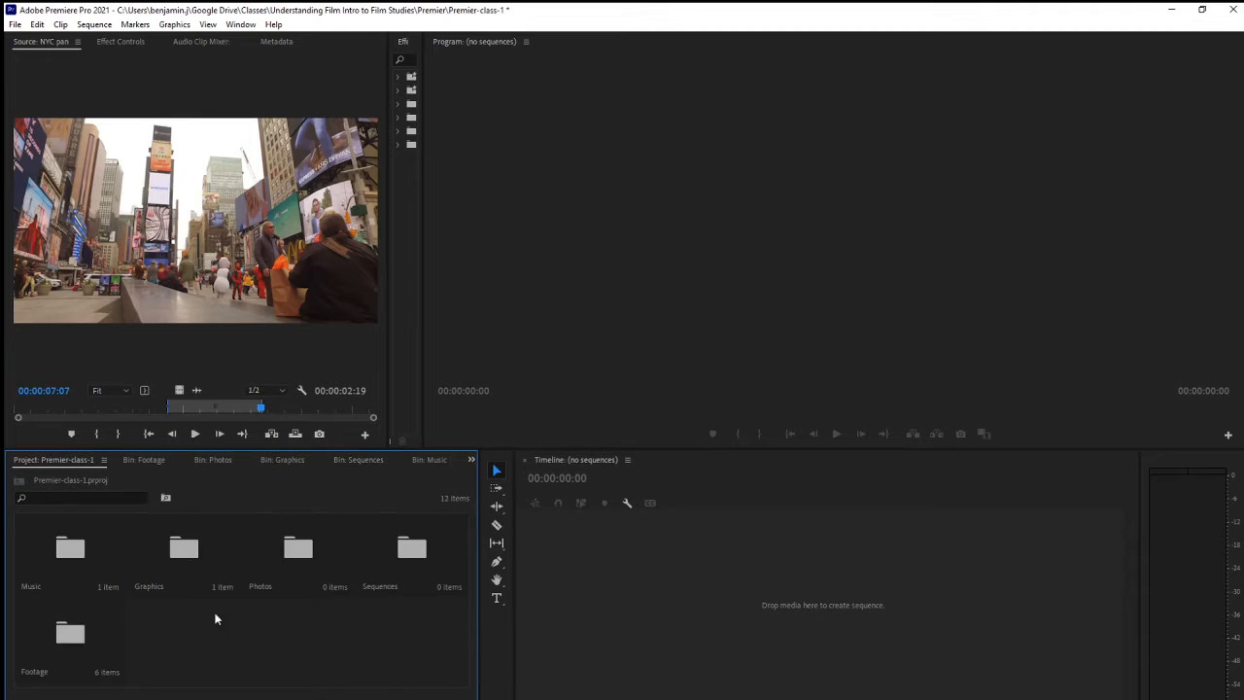
{"action": "double_click", "coordinate": [406, 550]}
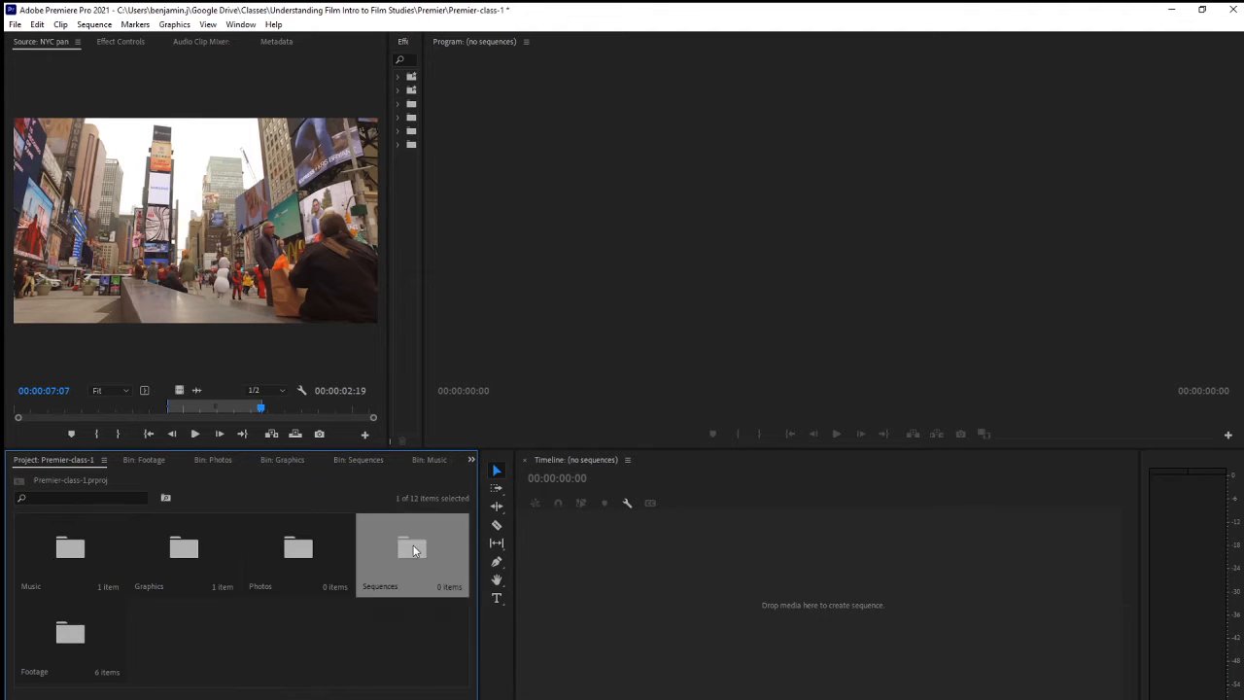
{"action": "key", "text": "ctrl+v"}
{"action": "left_click", "coordinate": [305, 643]}
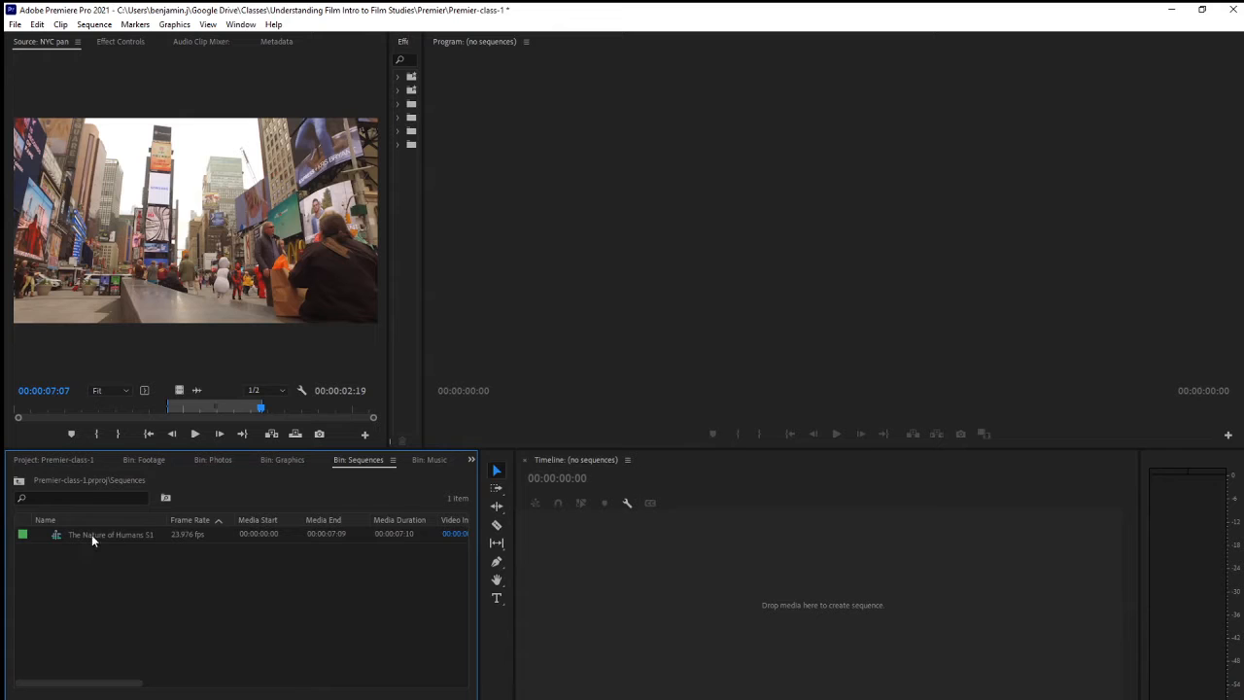
{"action": "left_click", "coordinate": [92, 537]}
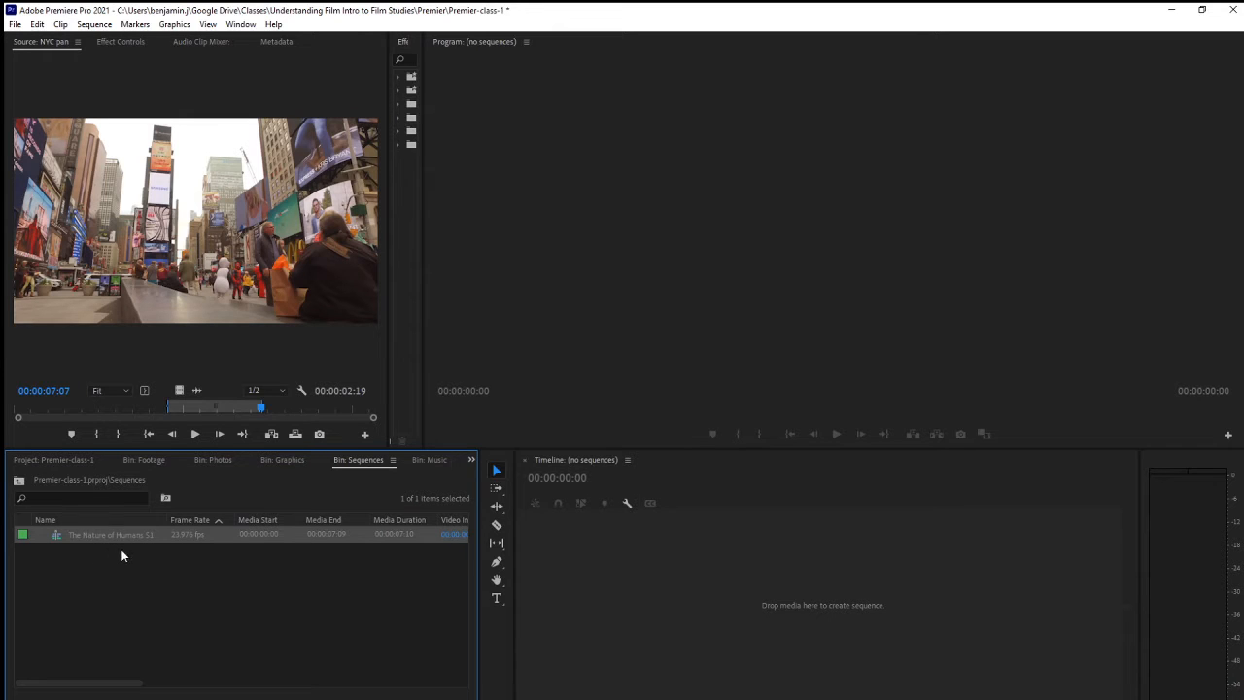
{"action": "double_click", "coordinate": [58, 534]}
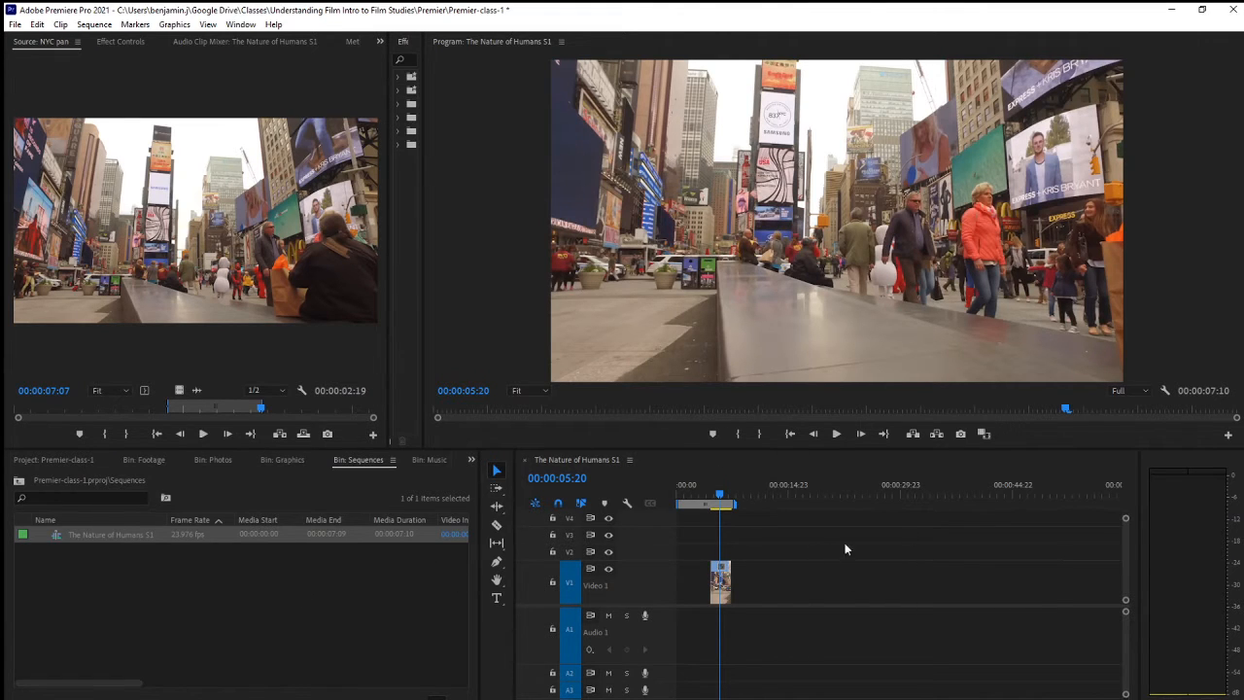
Move the NYC pan clip on track V1 to the start of the sequence and extend it to 00:00:03:19
{"action": "left_click", "coordinate": [289, 591]}
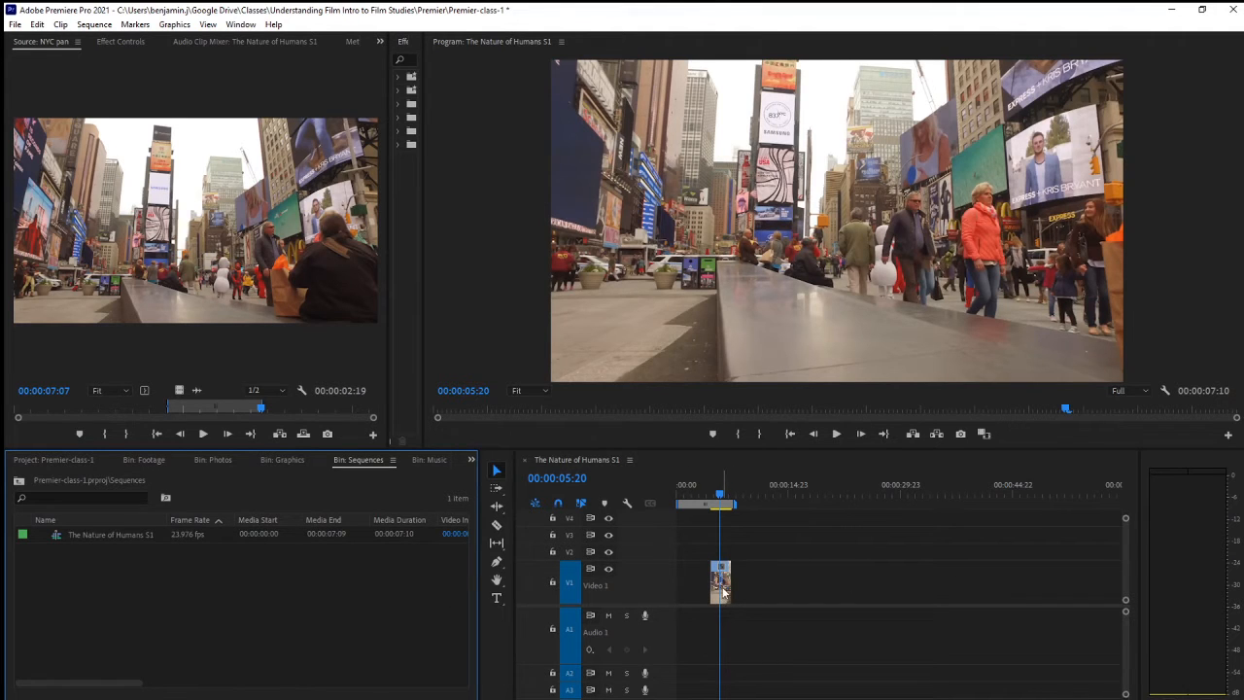
{"action": "mouse_move", "coordinate": [724, 590]}
{"action": "left_mouse_down"}
{"action": "mouse_move", "coordinate": [707, 588]}
{"action": "mouse_move", "coordinate": [797, 588]}
{"action": "mouse_move", "coordinate": [707, 587]}
{"action": "left_mouse_up"}
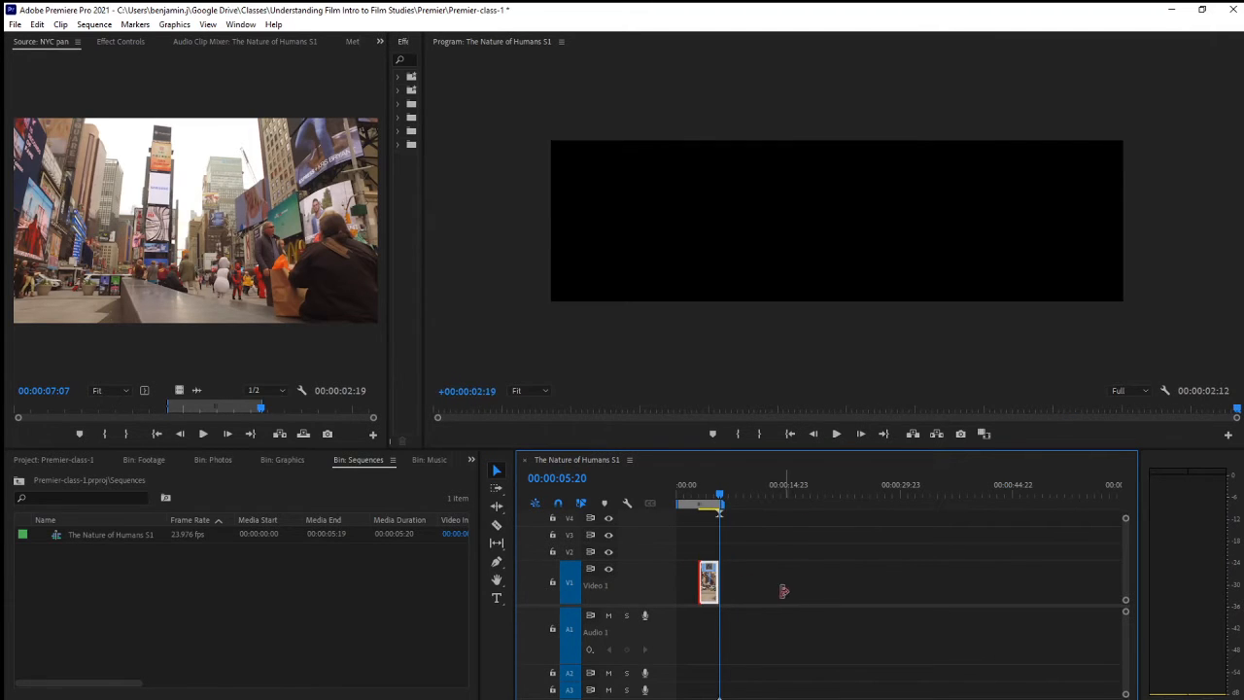
{"action": "left_click_drag", "start_coordinate": [783, 591], "coordinate": [702, 588]}
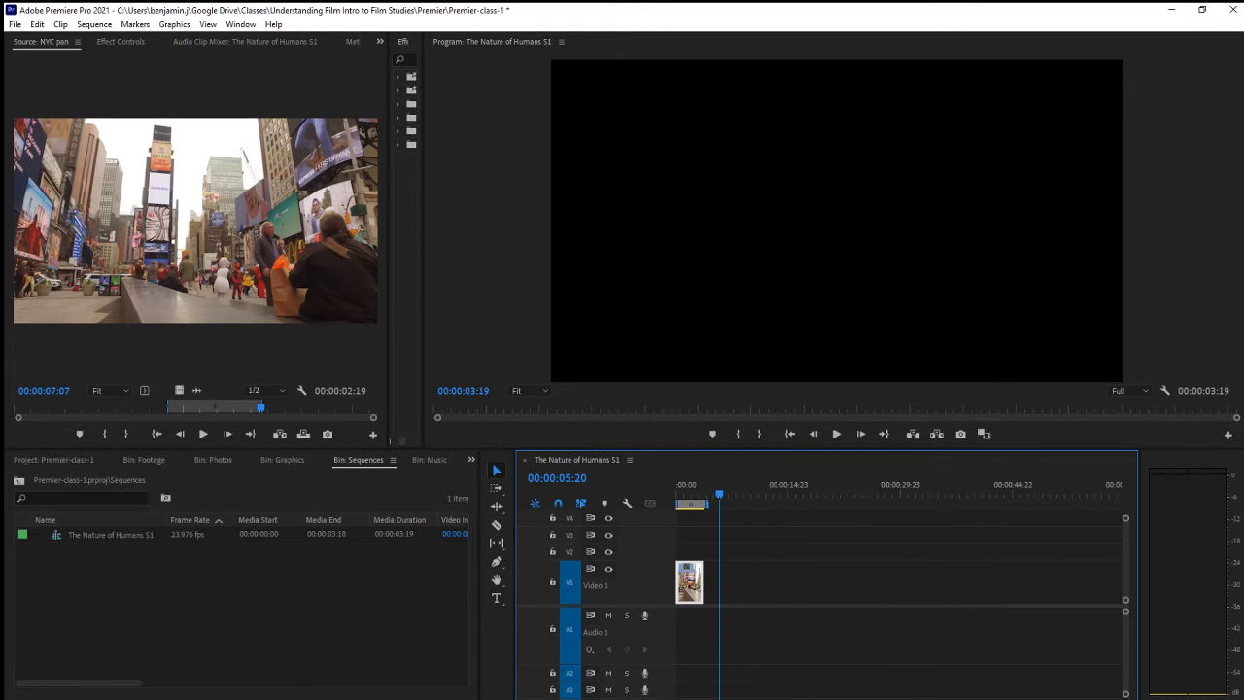
Examine the NYC pan clip at different timeline zoom levels, ending with the whole clip in view
{"action": "key", "text": "equal"}
{"action": "key", "text": "equal"}
{"action": "key", "text": "equal"}
{"action": "key", "text": "equal"}
{"action": "key", "text": "equal"}
{"action": "key", "text": "equal"}
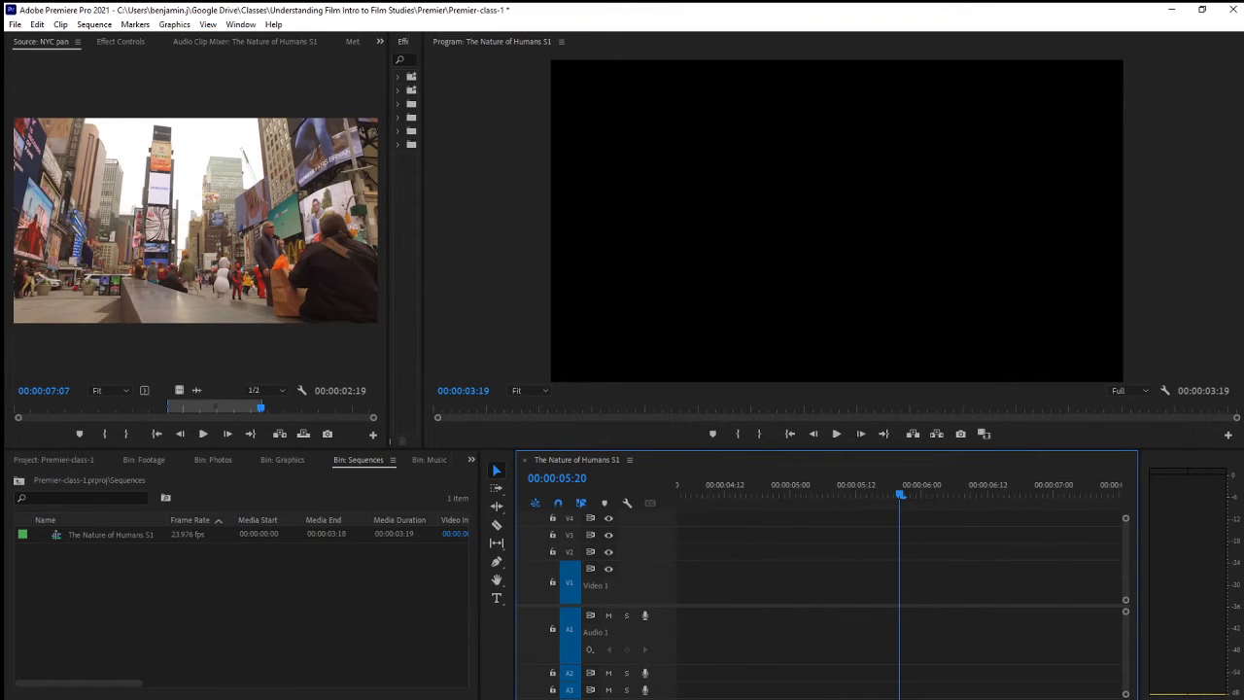
{"action": "key", "text": "backslash"}
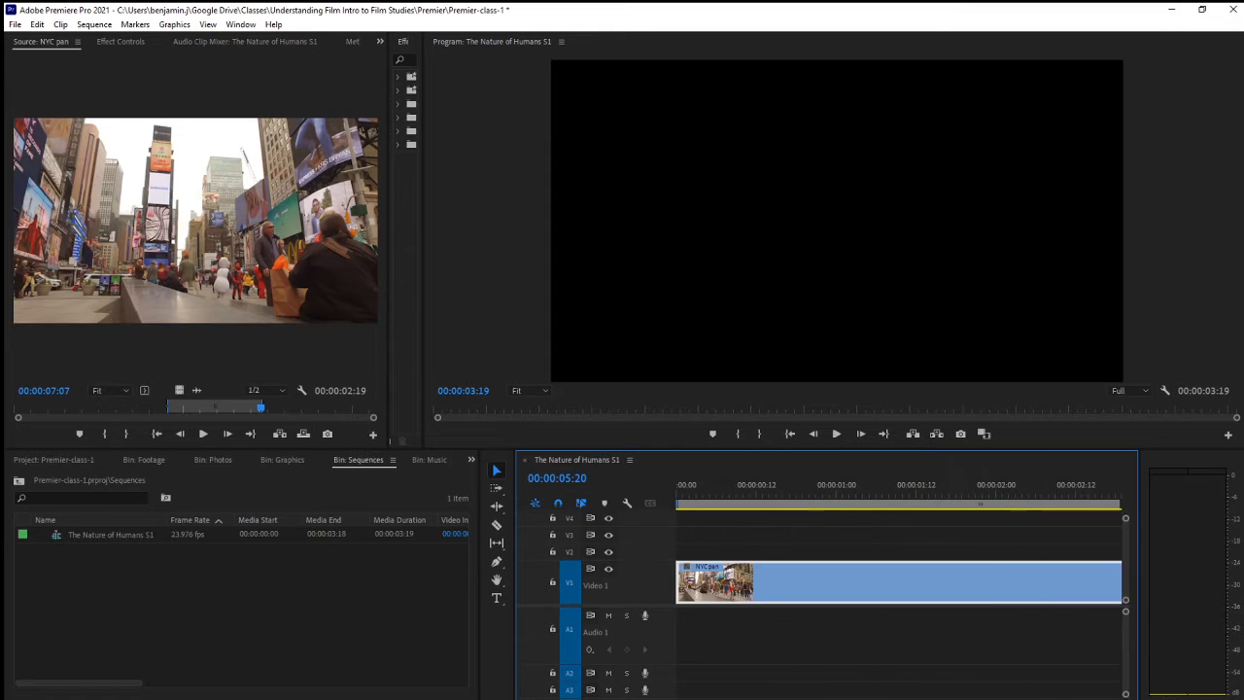
{"action": "key", "text": "minus"}
{"action": "key", "text": "minus"}
{"action": "key", "text": "minus"}
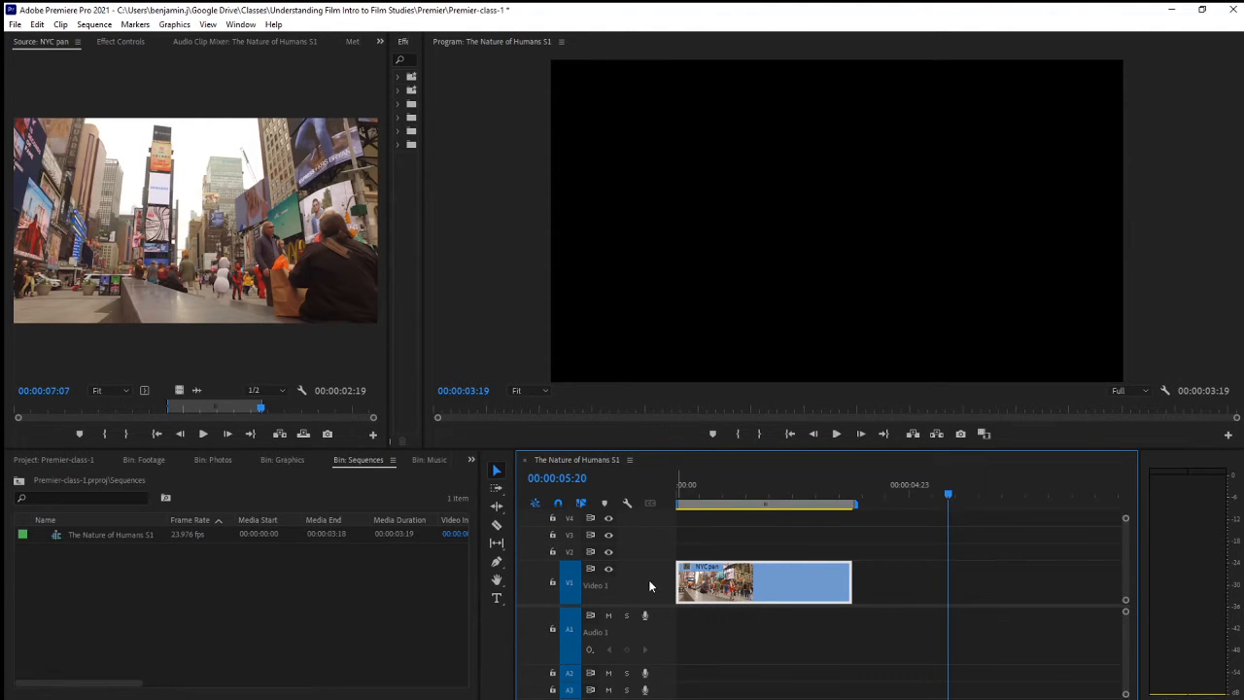
Adjust track V1's height so the NYC pan thumbnail shows, and move the playhead to 00:00:02:15 with nothing selected
{"action": "scroll", "coordinate": [649, 586], "scroll_direction": "down", "scroll_amount": 1}
{"action": "scroll", "coordinate": [647, 585], "scroll_direction": "up", "scroll_amount": 1}
{"action": "scroll", "coordinate": [646, 586], "scroll_direction": "down", "scroll_amount": 1}
{"action": "scroll", "coordinate": [645, 588], "scroll_direction": "up", "scroll_amount": 1}
{"action": "scroll", "coordinate": [646, 587], "scroll_direction": "up", "scroll_amount": 1}
{"action": "scroll", "coordinate": [649, 586], "scroll_direction": "down", "scroll_amount": 2}
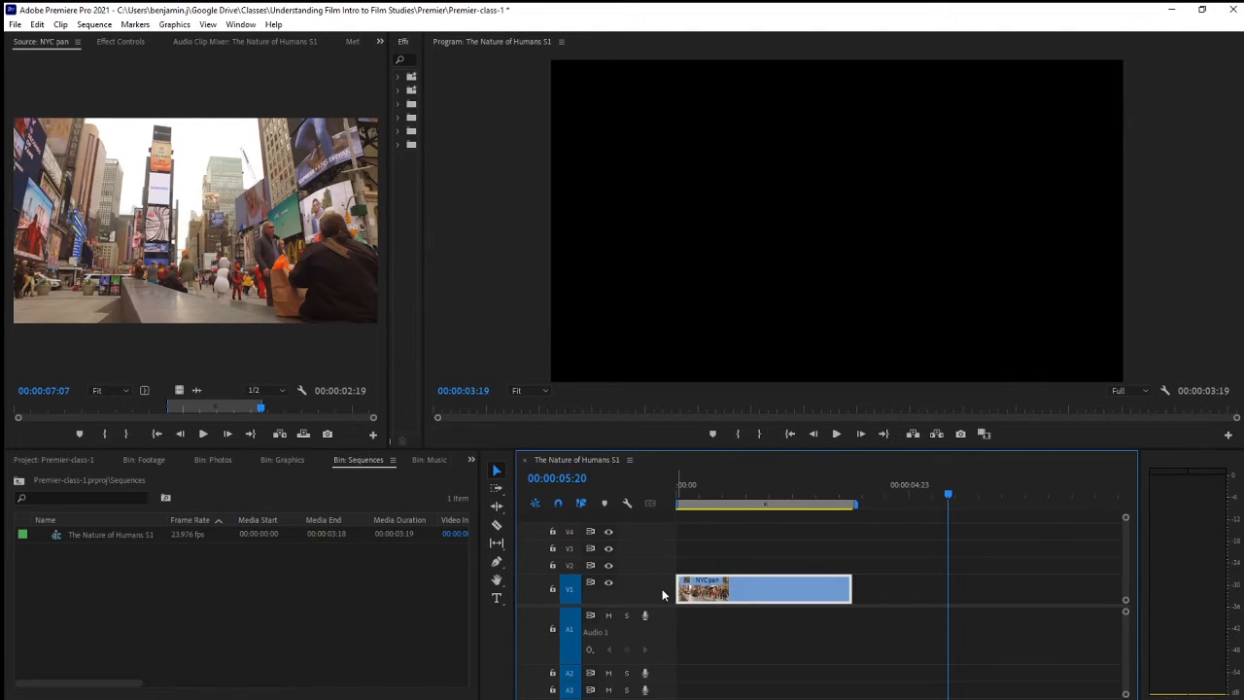
{"action": "scroll", "coordinate": [650, 583], "scroll_direction": "down", "scroll_amount": 1}
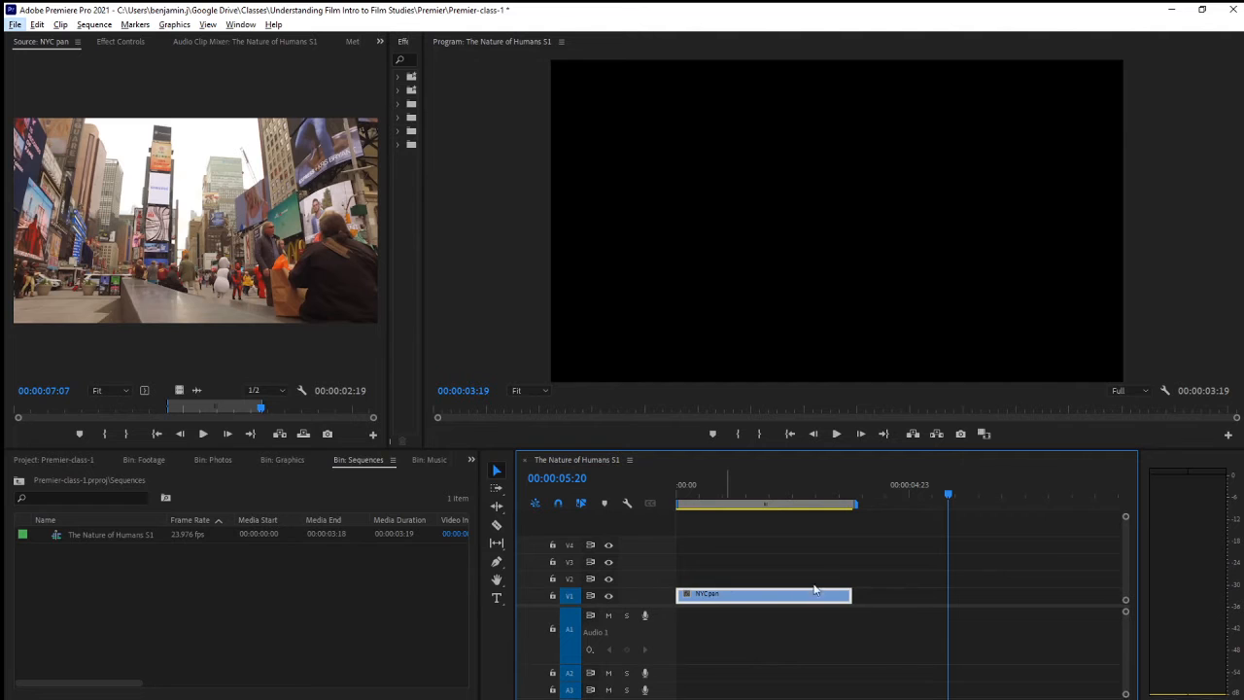
{"action": "key", "text": "alt"}
{"action": "scroll", "coordinate": [644, 597], "scroll_direction": "up", "scroll_amount": 2}
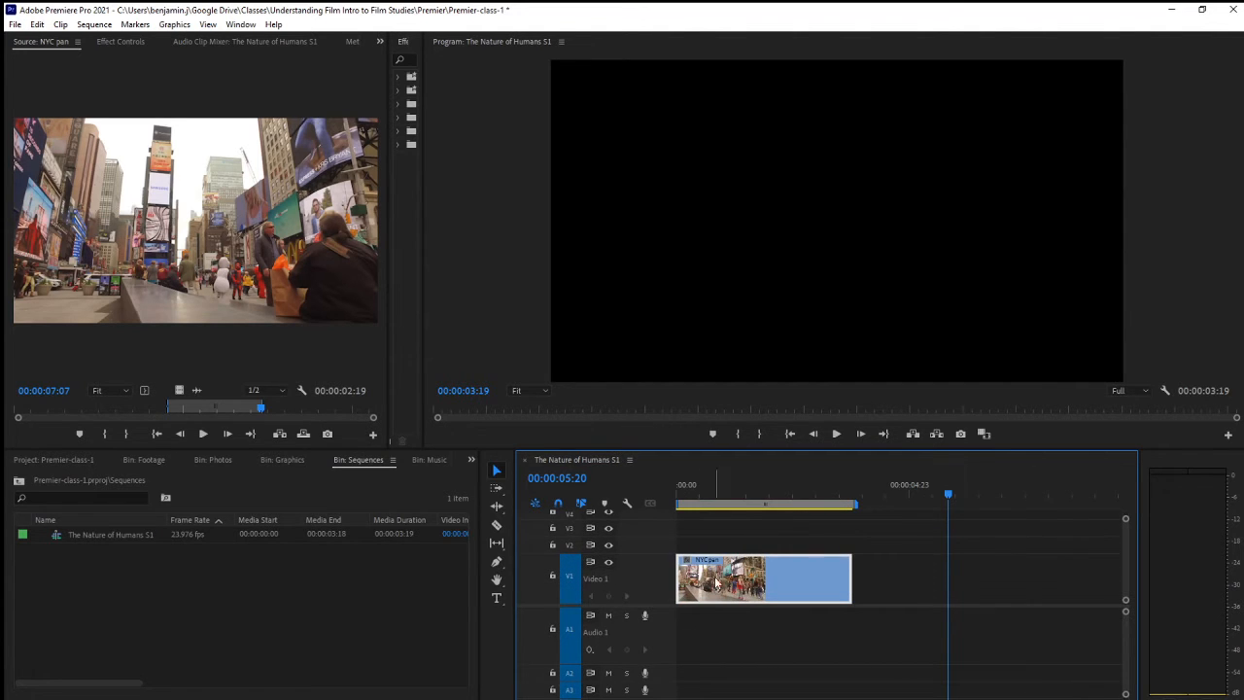
{"action": "left_click_drag", "start_coordinate": [694, 485], "coordinate": [798, 515]}
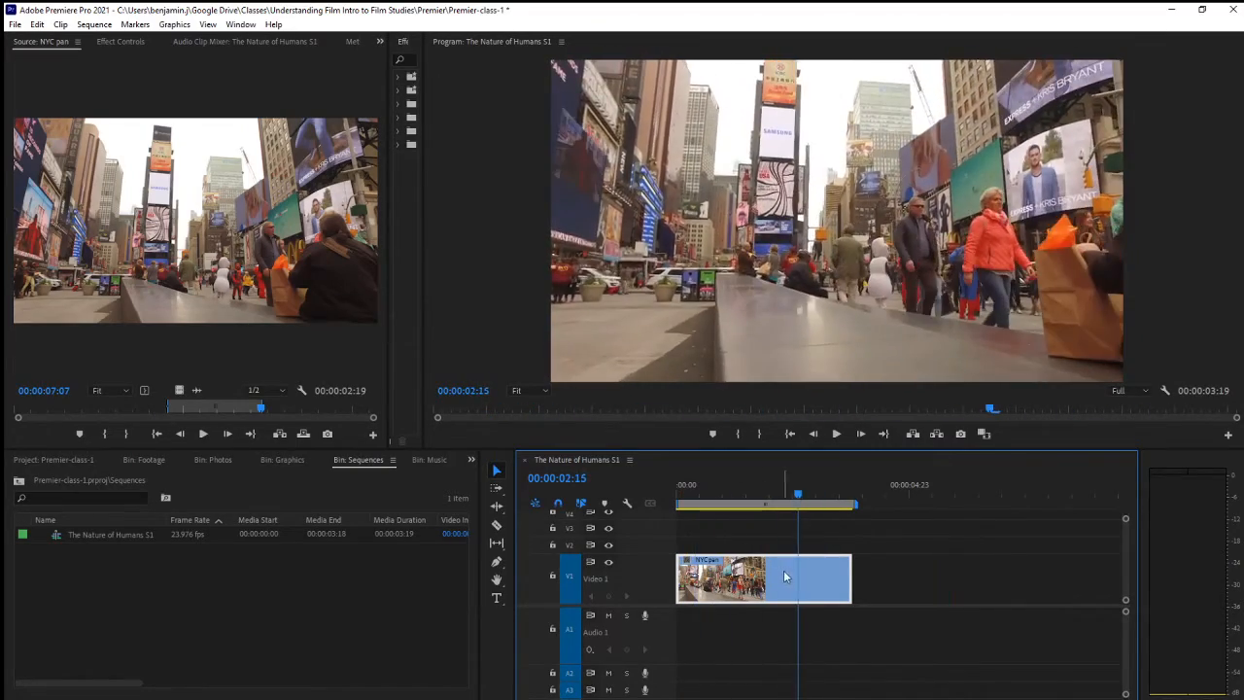
{"action": "left_click", "coordinate": [916, 577]}
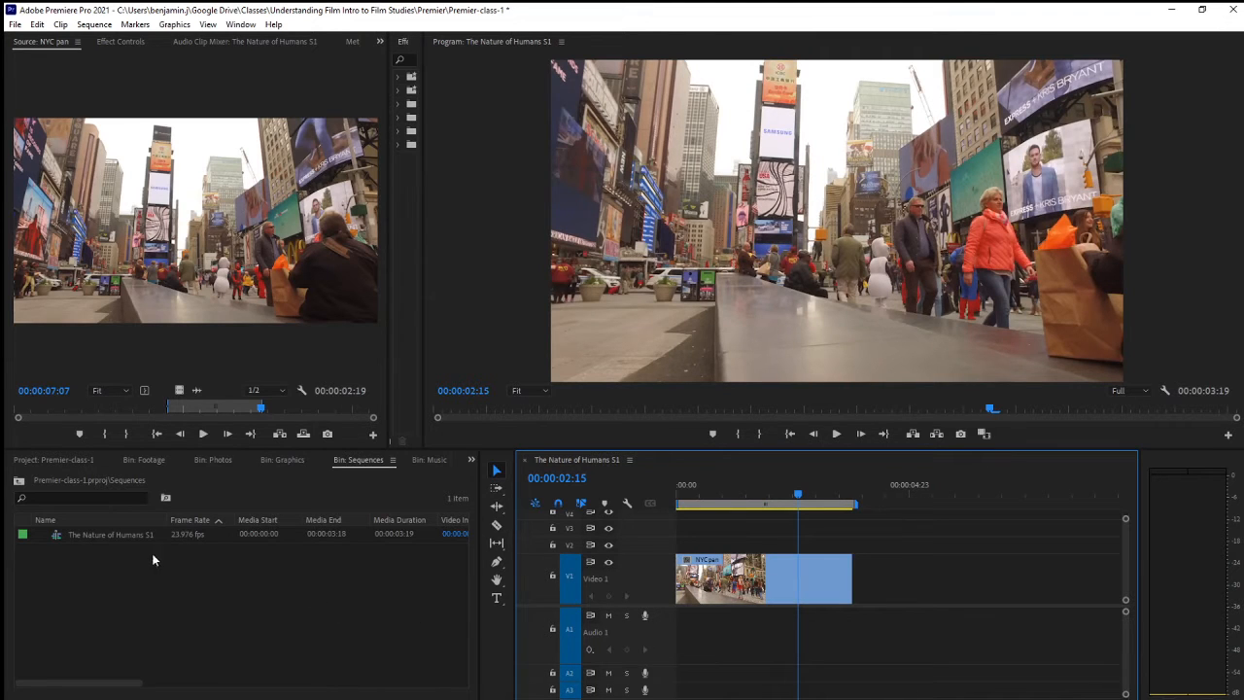
Show the Footage bin in icon view and load the waterfall clip into the Source Monitor
{"action": "left_click", "coordinate": [18, 480]}
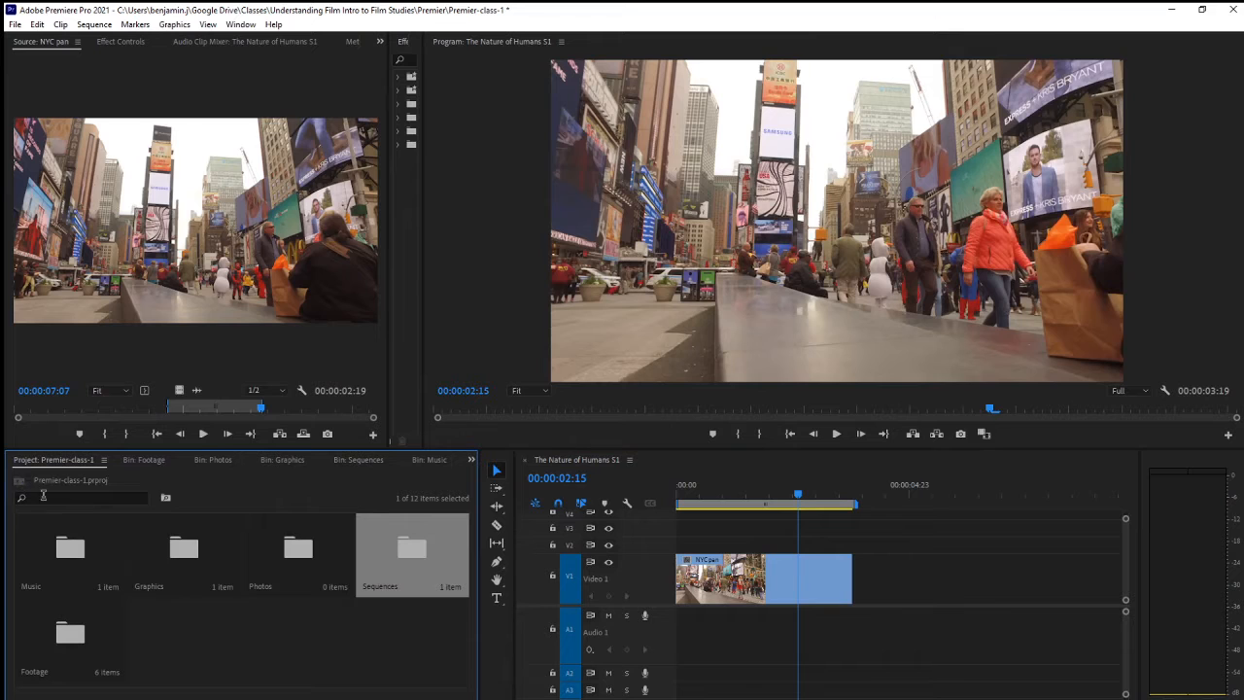
{"action": "left_click", "coordinate": [74, 642]}
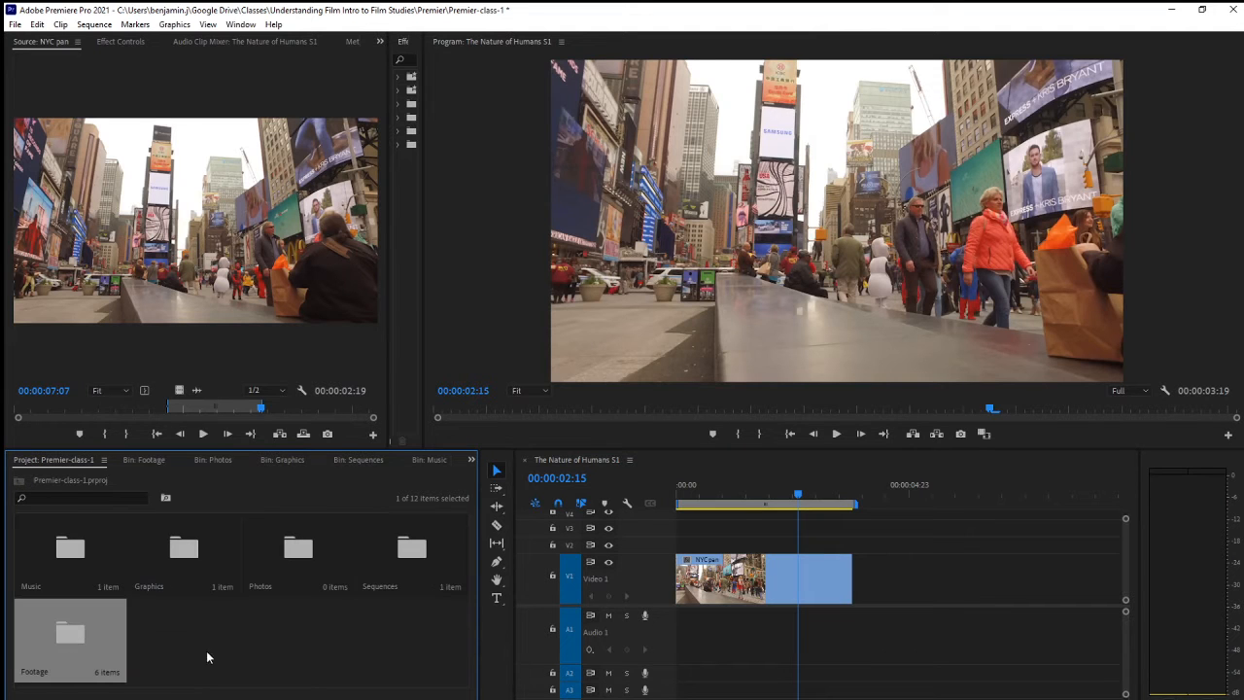
{"action": "double_click", "coordinate": [82, 637]}
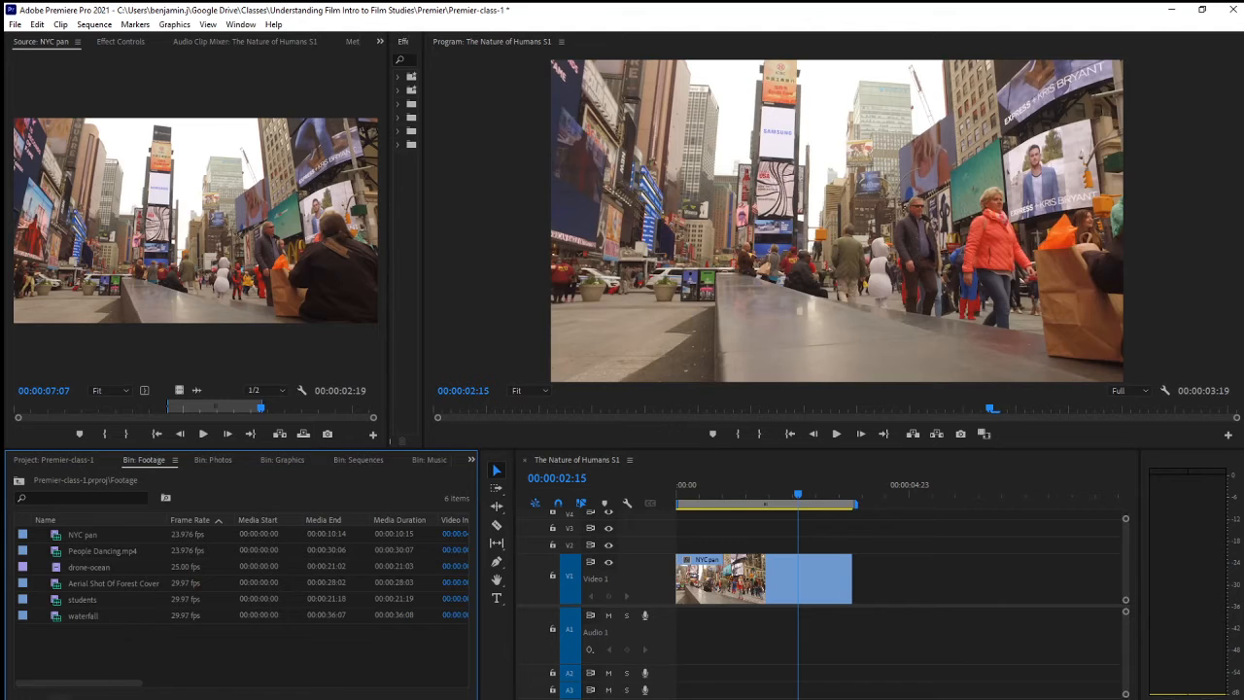
{"action": "key", "text": "ctrl+Page_Down"}
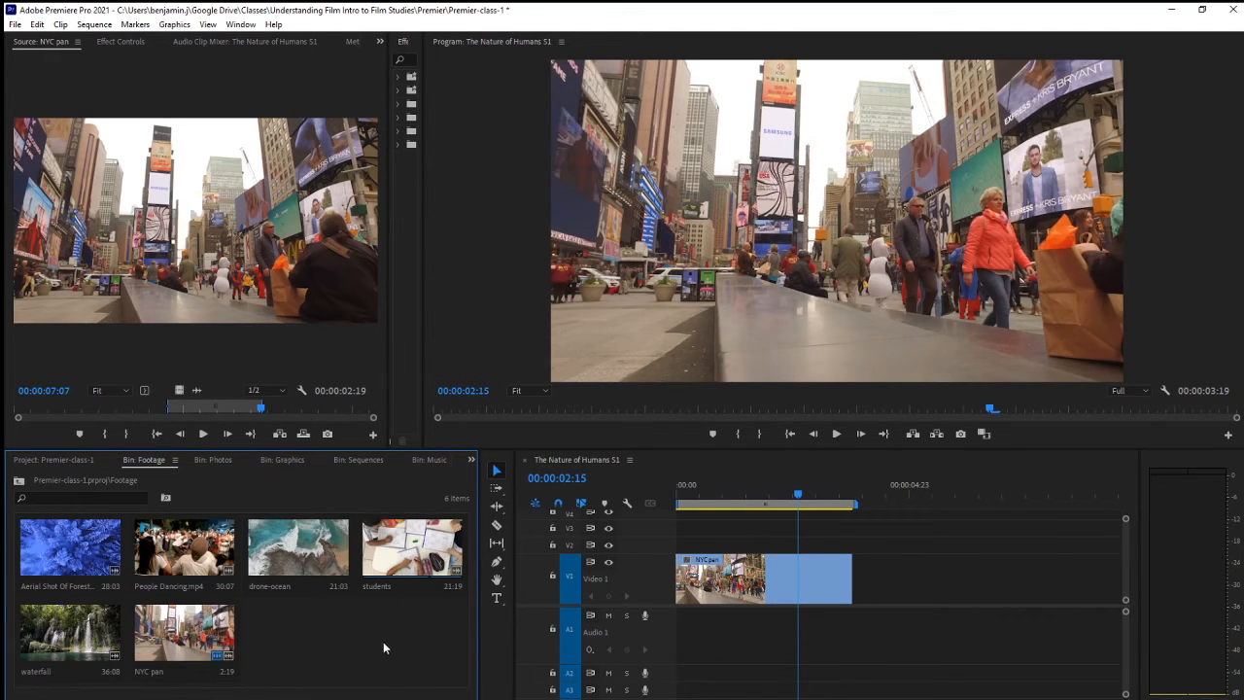
{"action": "double_click", "coordinate": [77, 636]}
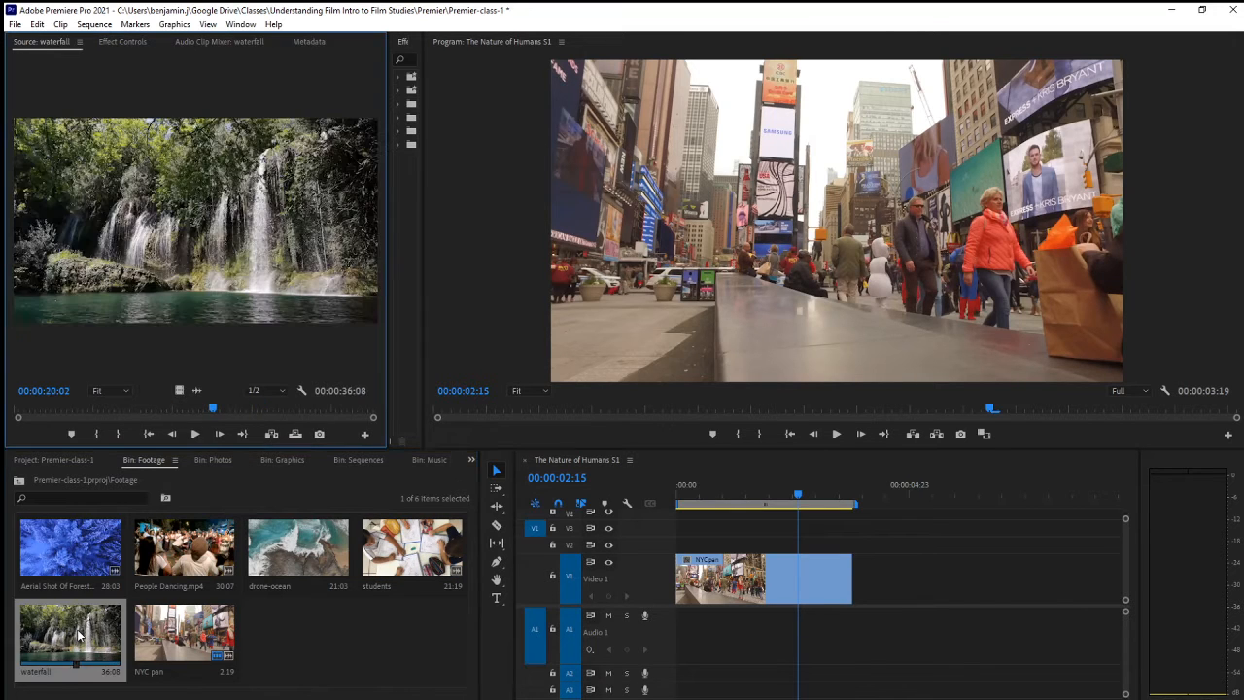
Mark the waterfall clip's In point at 00:00:07:07 and its Out point at 00:00:17:01
{"action": "left_click_drag", "start_coordinate": [202, 414], "coordinate": [95, 409]}
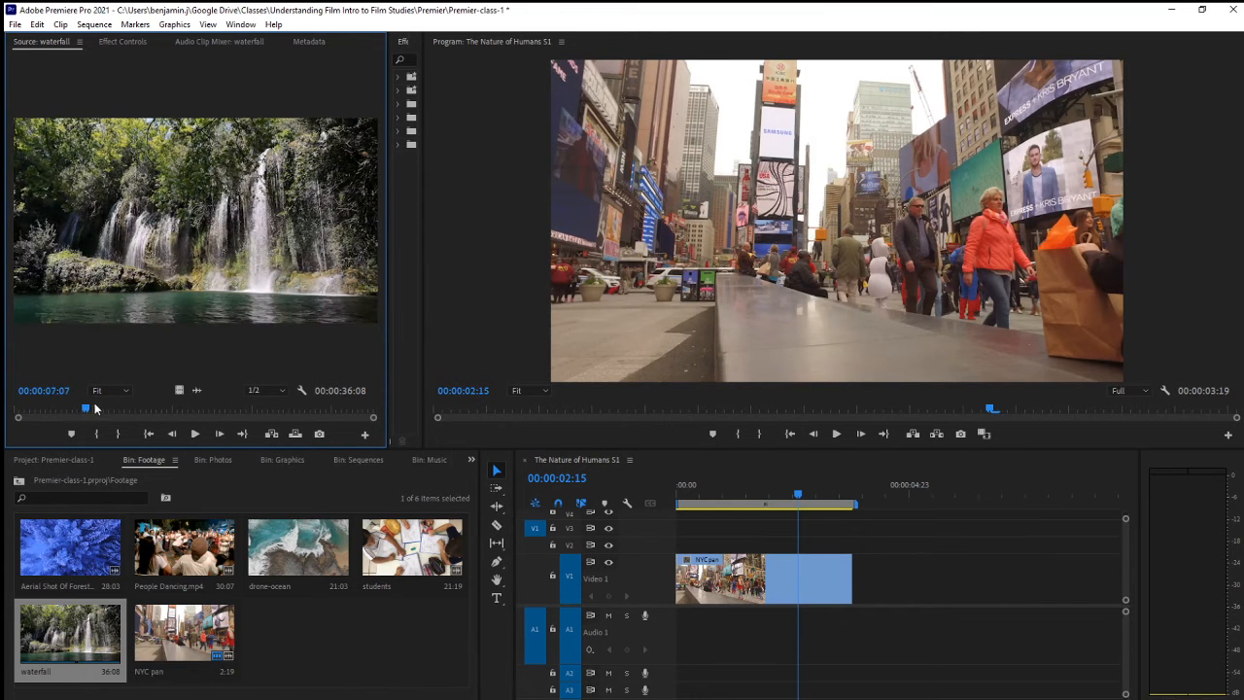
{"action": "left_click", "coordinate": [96, 433]}
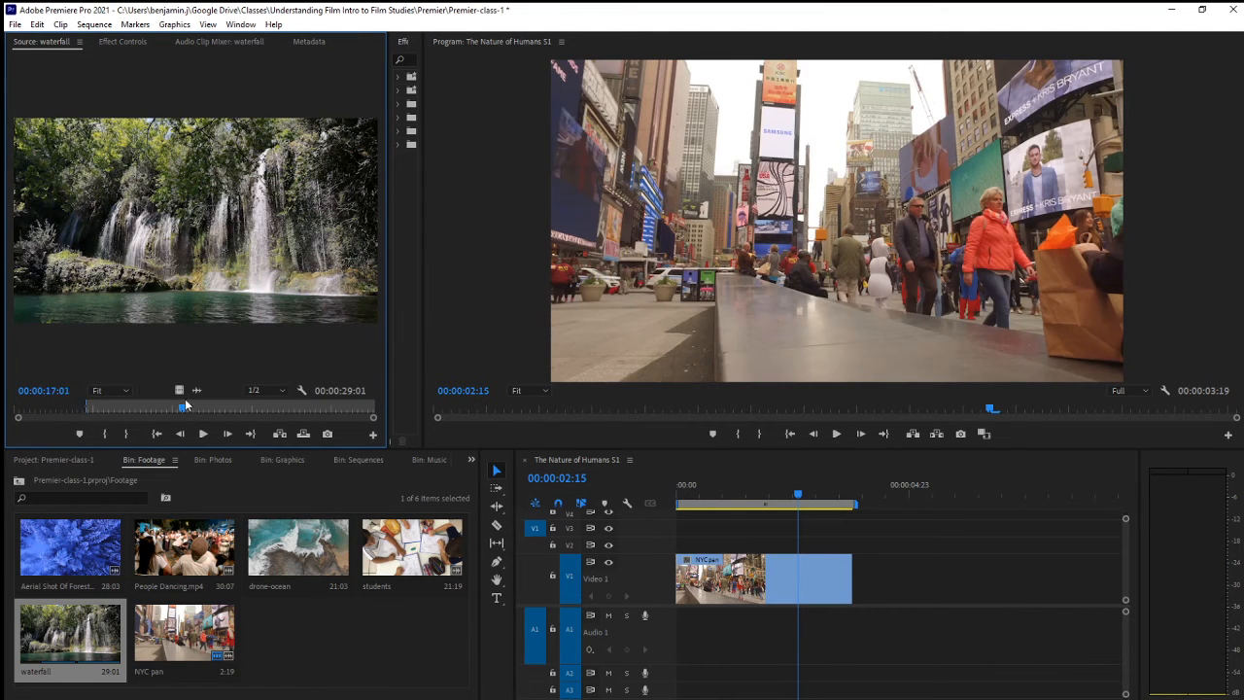
{"action": "left_click", "coordinate": [183, 407]}
{"action": "key", "text": "o"}
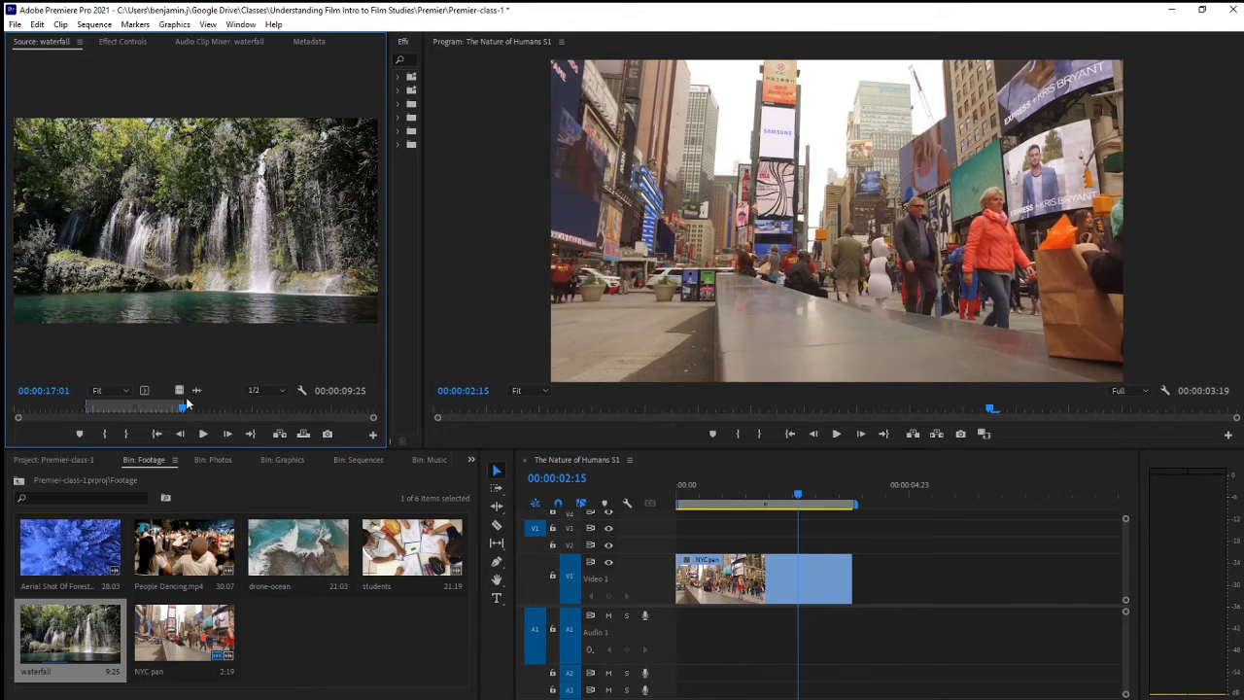
Add only the video of the marked waterfall section to track V1, directly after the NYC pan clip
{"action": "left_click_drag", "start_coordinate": [178, 389], "coordinate": [854, 588]}
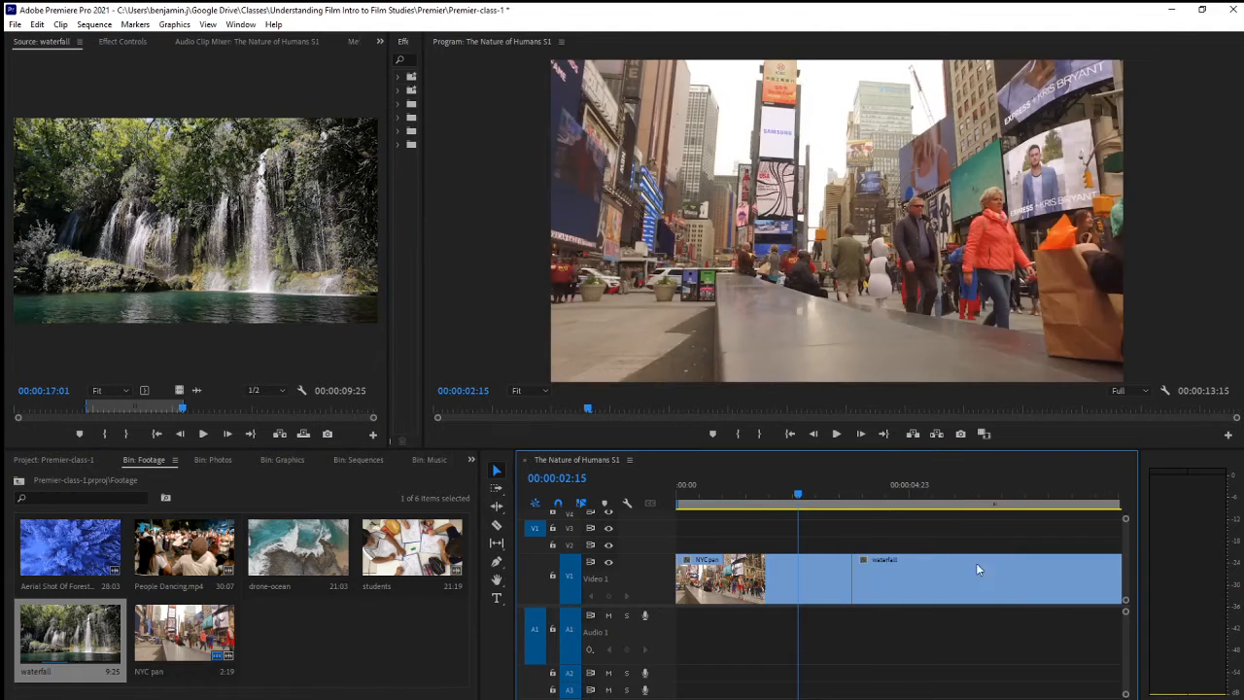
{"action": "key", "text": "minus"}
{"action": "key", "text": "minus"}
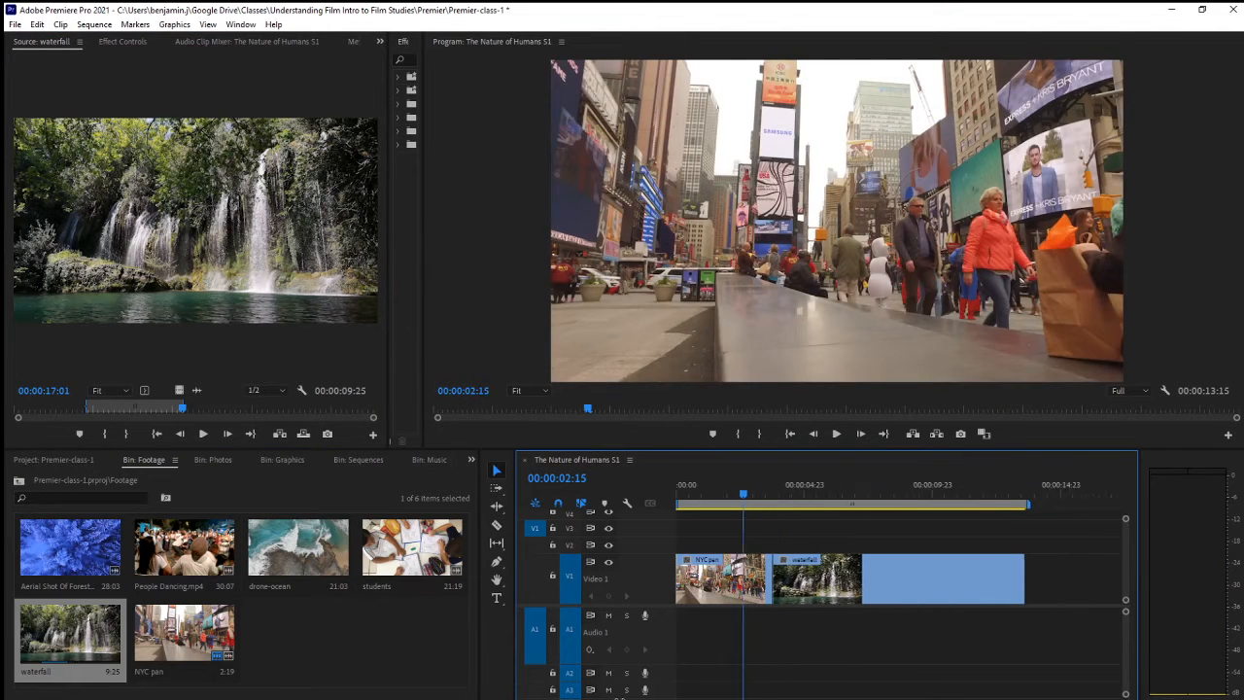
Use the Selection tool to pick the two clips on track V1 and try moving the waterfall clip
{"action": "left_click", "coordinate": [706, 579]}
{"action": "left_click", "coordinate": [852, 589]}
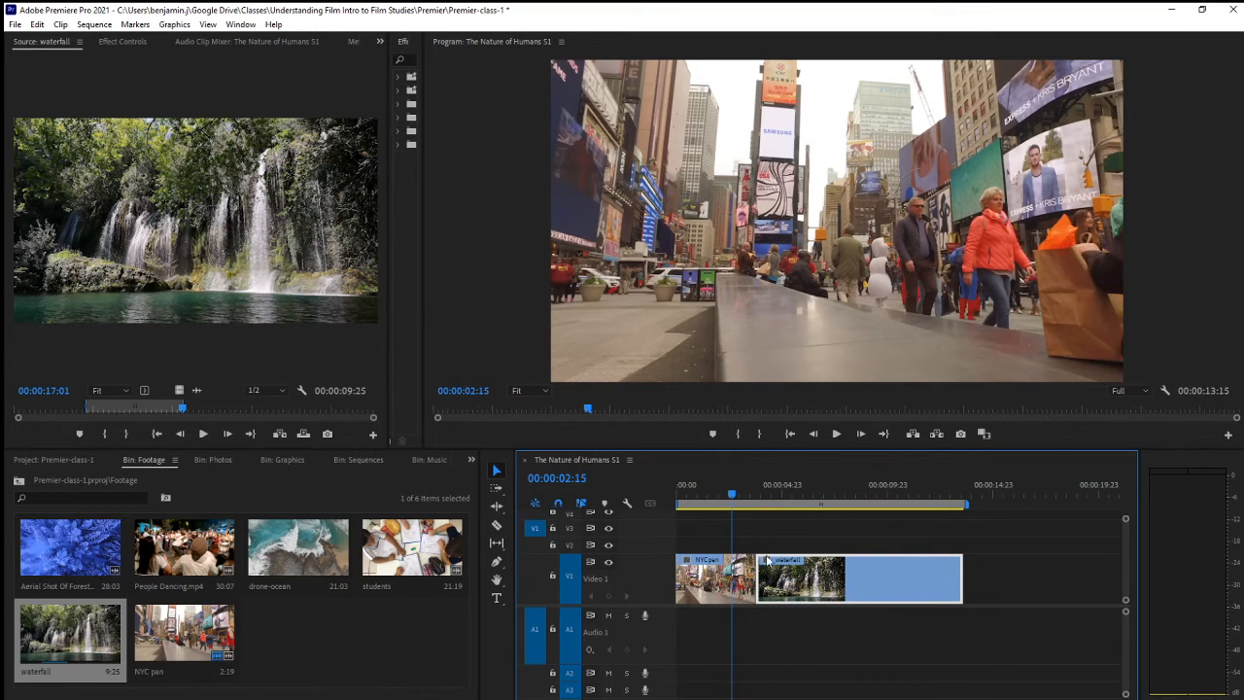
{"action": "left_click", "coordinate": [719, 589]}
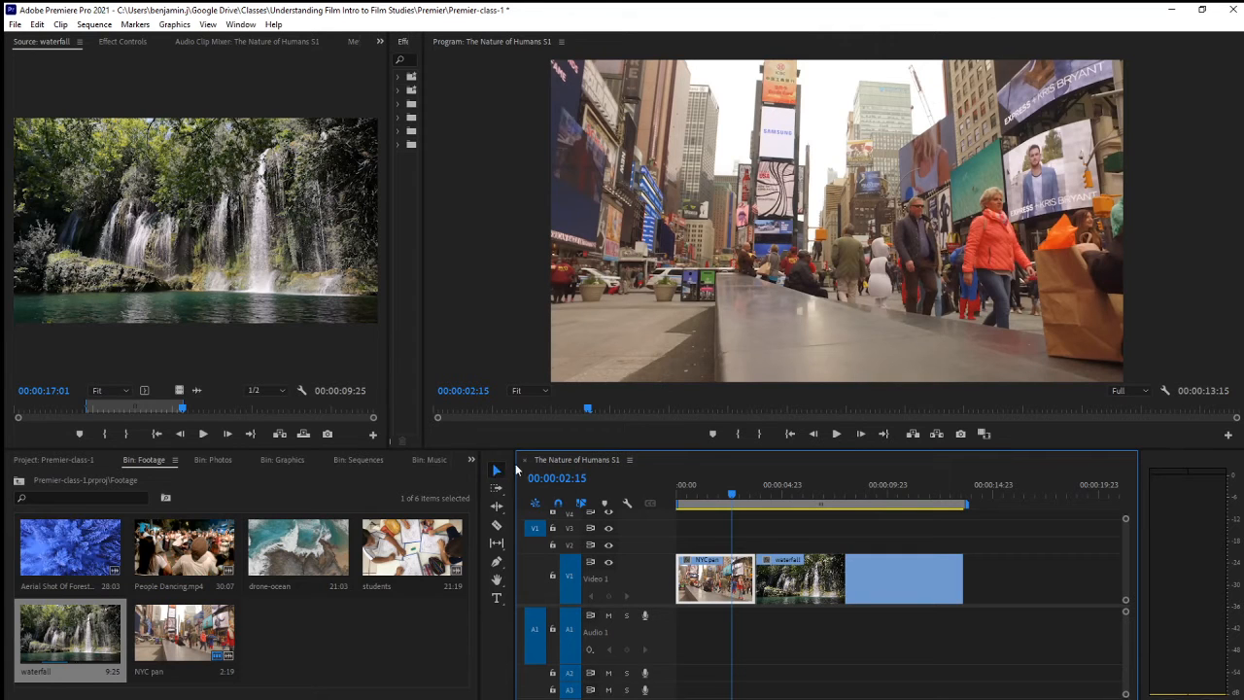
{"action": "left_click", "coordinate": [498, 464]}
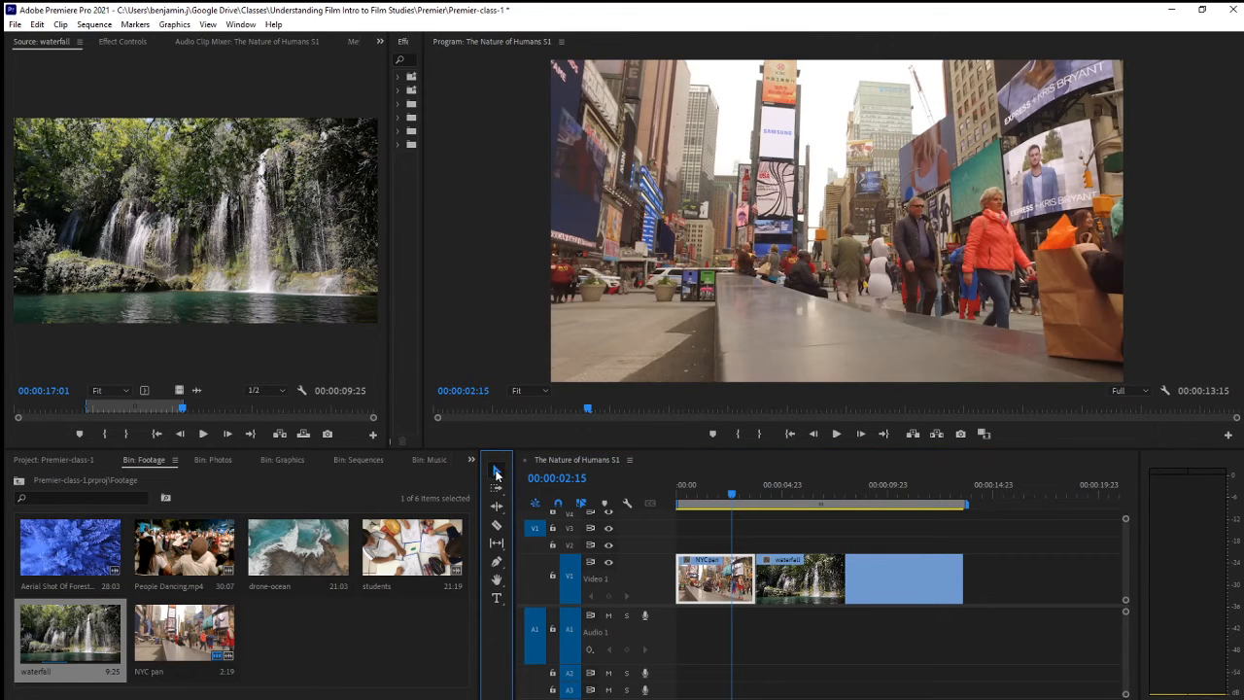
{"action": "left_click_drag", "start_coordinate": [838, 577], "coordinate": [923, 595]}
{"action": "mouse_move", "coordinate": [848, 581]}
{"action": "left_mouse_down"}
{"action": "mouse_move", "coordinate": [841, 550]}
{"action": "mouse_move", "coordinate": [856, 583]}
{"action": "left_mouse_up"}
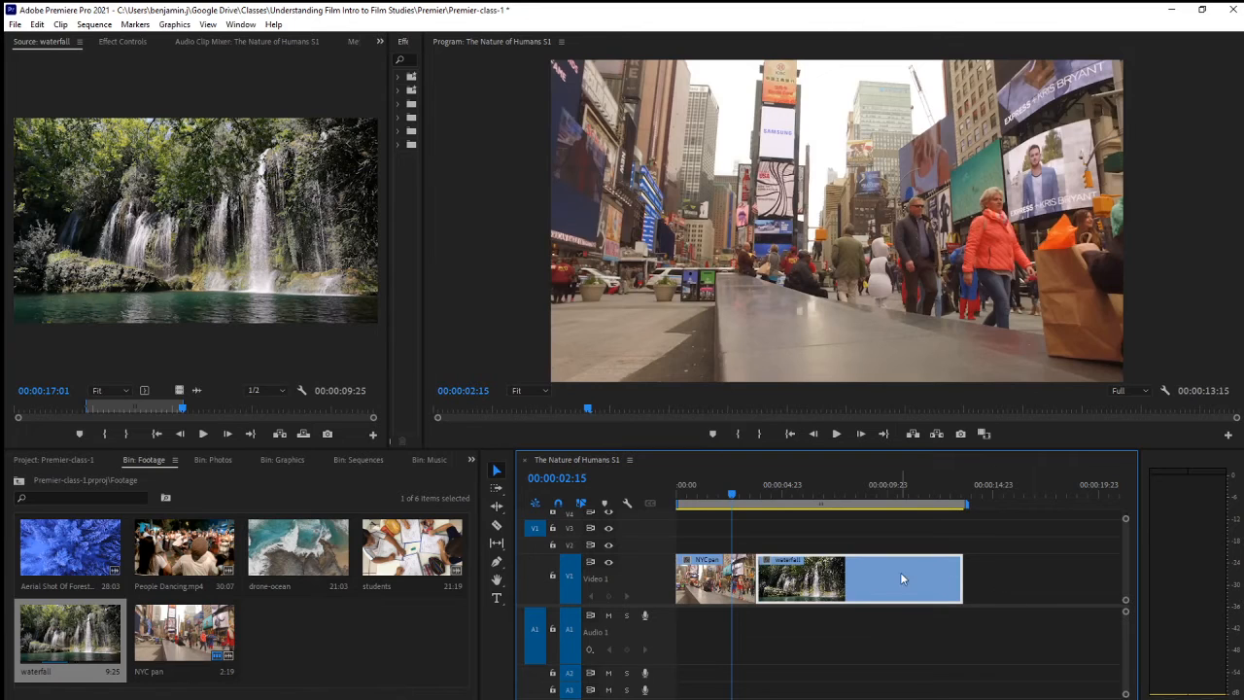
Trim the waterfall clip at both ends and butt it against the NYC pan clip, ending at about 00:00:07:10
{"action": "left_click", "coordinate": [958, 577]}
{"action": "left_click_drag", "start_coordinate": [958, 577], "coordinate": [867, 574]}
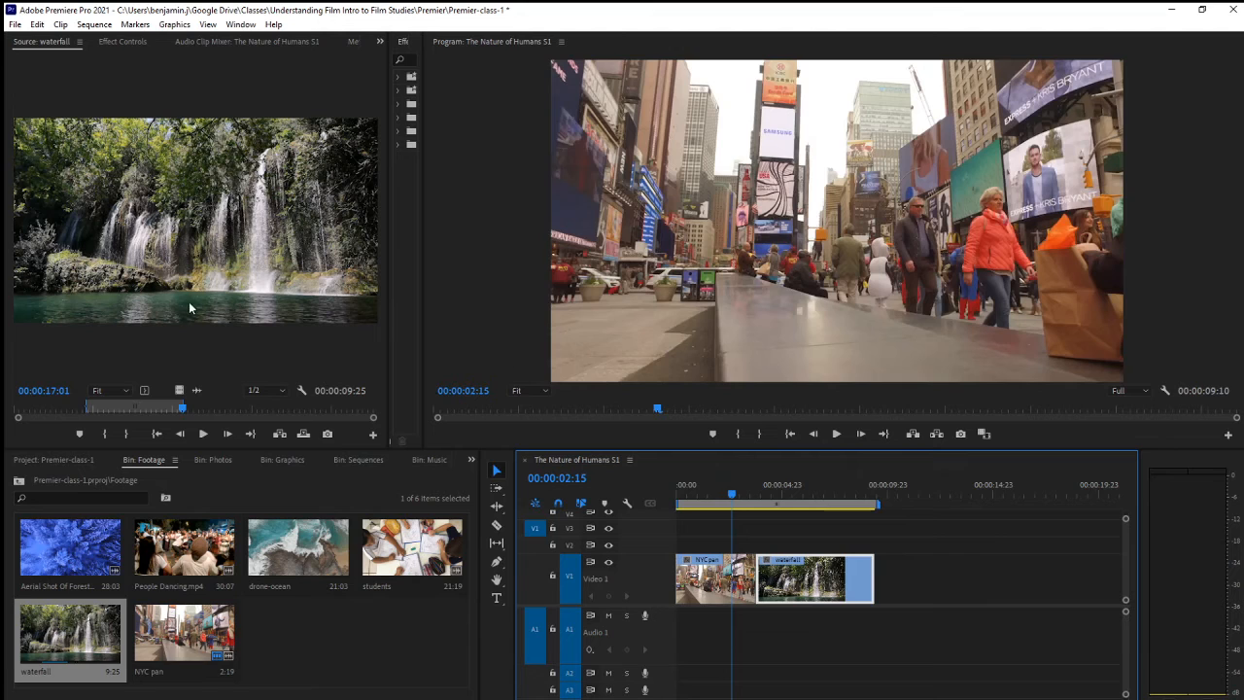
{"action": "left_click_drag", "start_coordinate": [763, 573], "coordinate": [821, 589]}
{"action": "left_click_drag", "start_coordinate": [776, 541], "coordinate": [777, 541]}
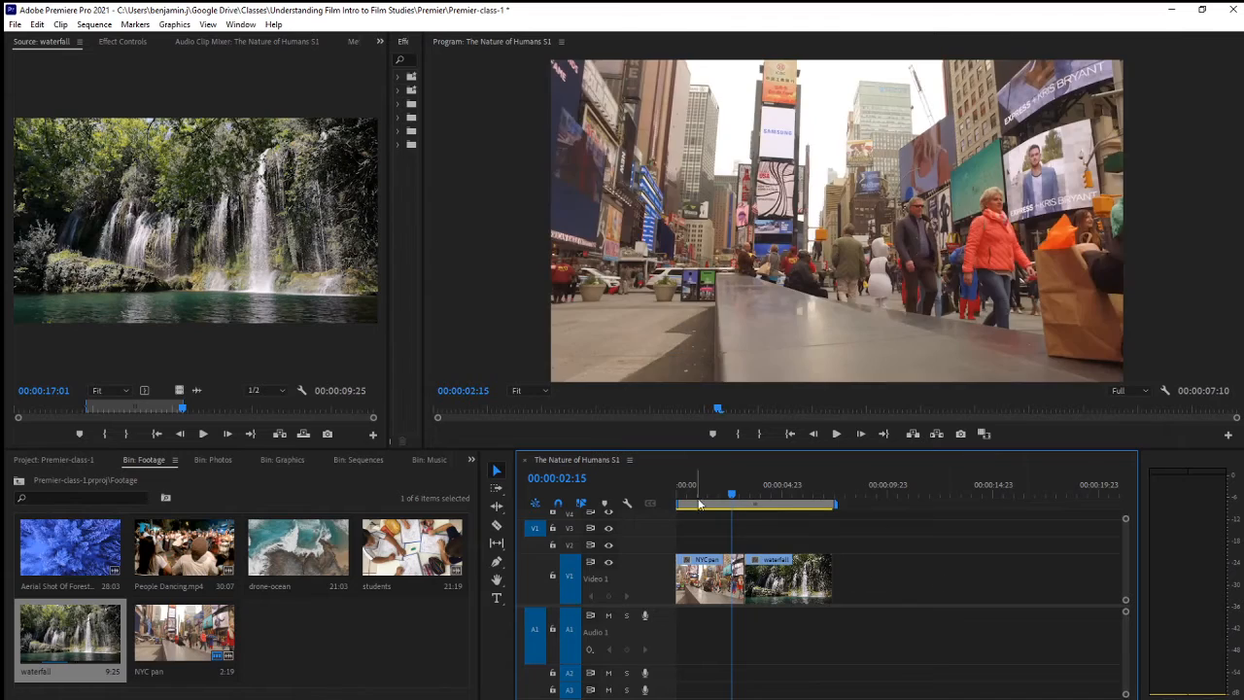
Set the Program Monitor zoom to 25% and scale the waterfall clip down to fit the sequence frame, comparing it with the NYC pan clip
{"action": "left_click_drag", "start_coordinate": [721, 494], "coordinate": [787, 536]}
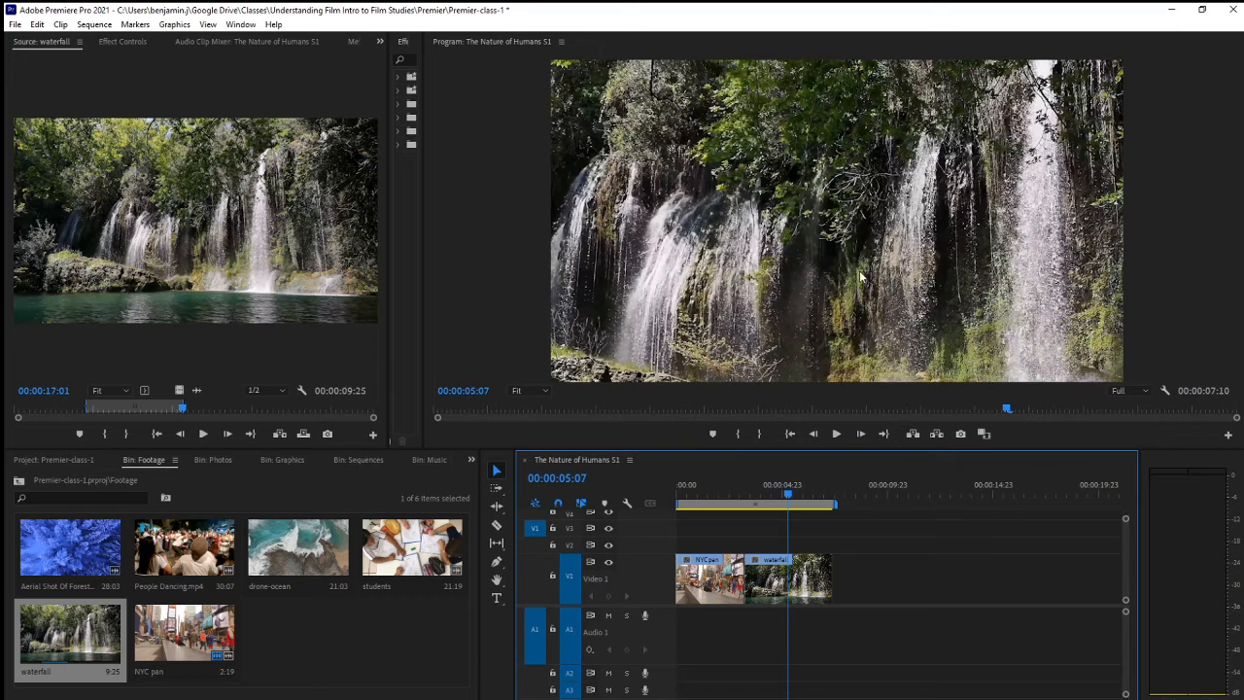
{"action": "left_click", "coordinate": [830, 256]}
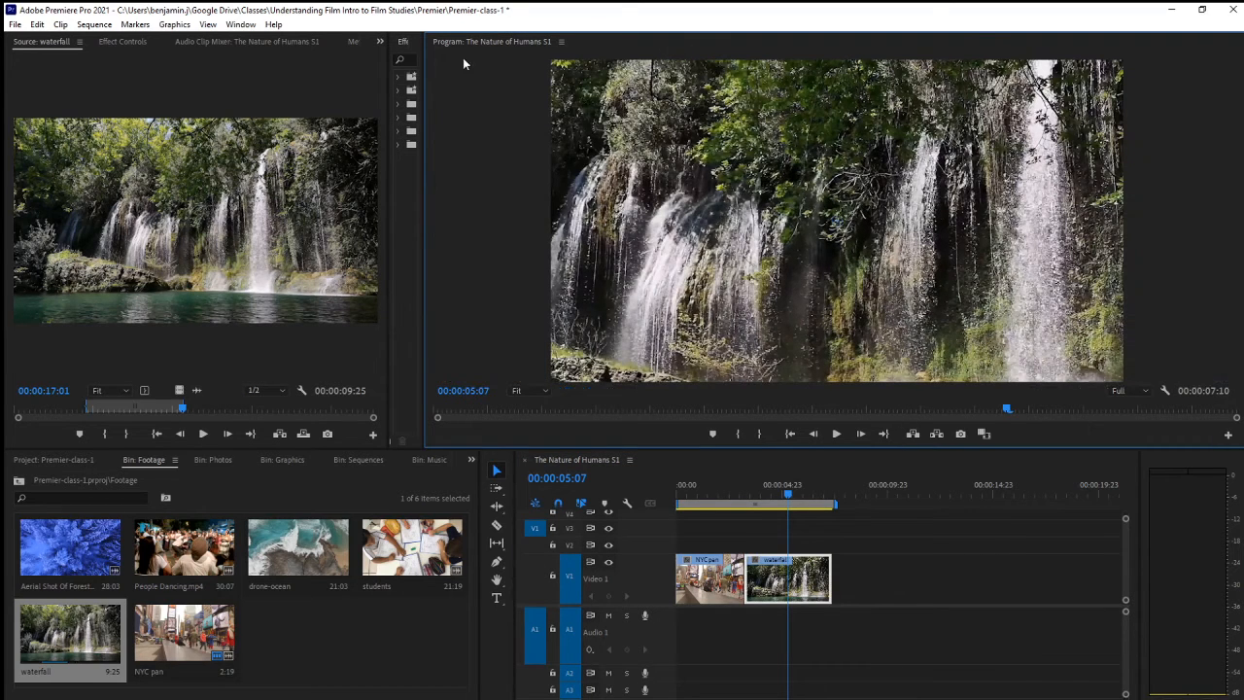
{"action": "left_click", "coordinate": [545, 387]}
{"action": "left_click", "coordinate": [531, 437]}
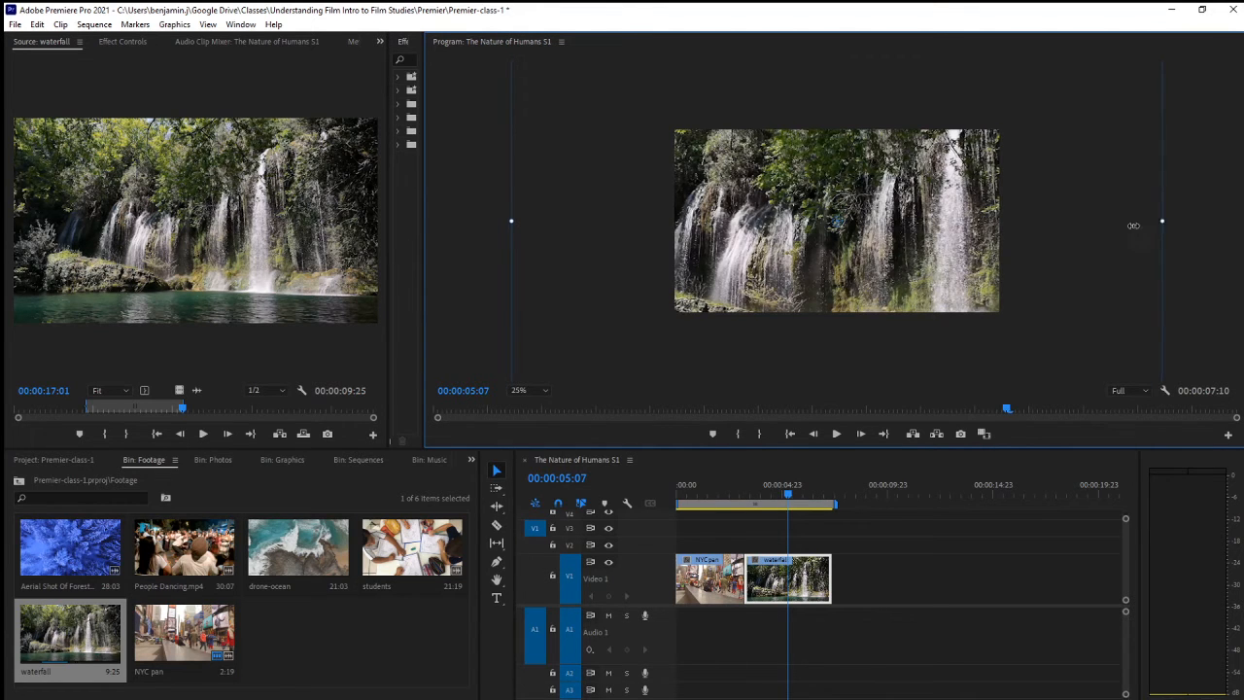
{"action": "left_click_drag", "start_coordinate": [1133, 225], "coordinate": [1003, 231]}
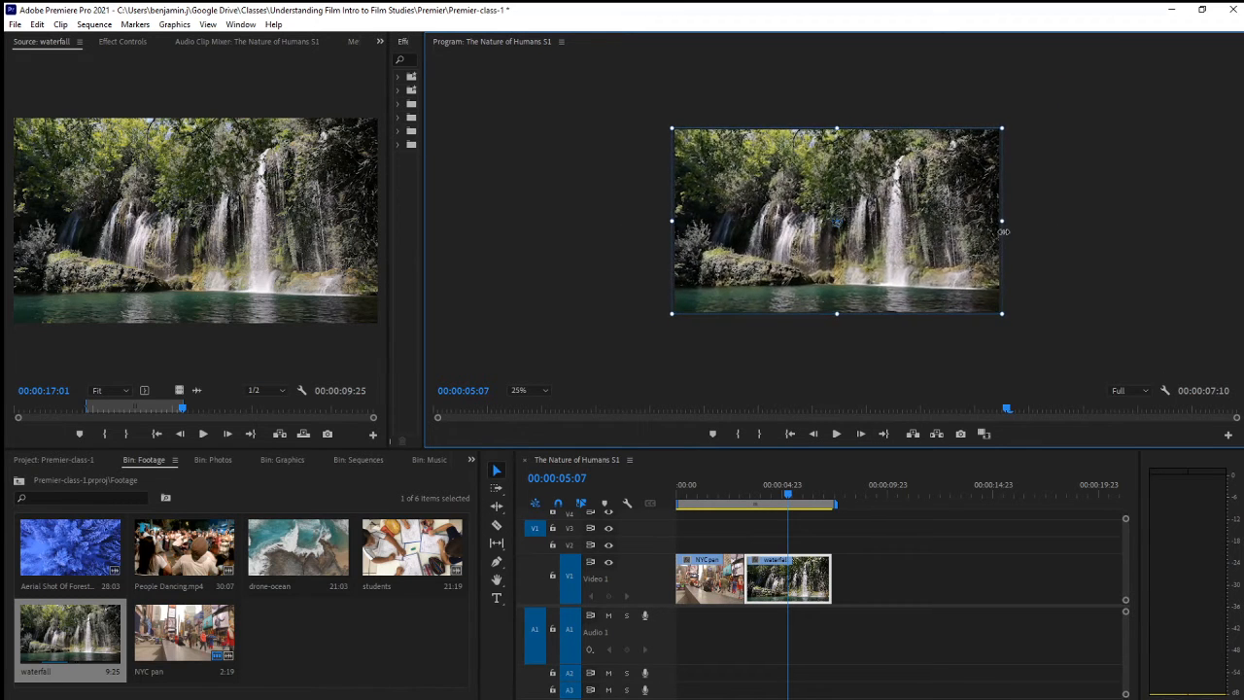
{"action": "left_click", "coordinate": [762, 496]}
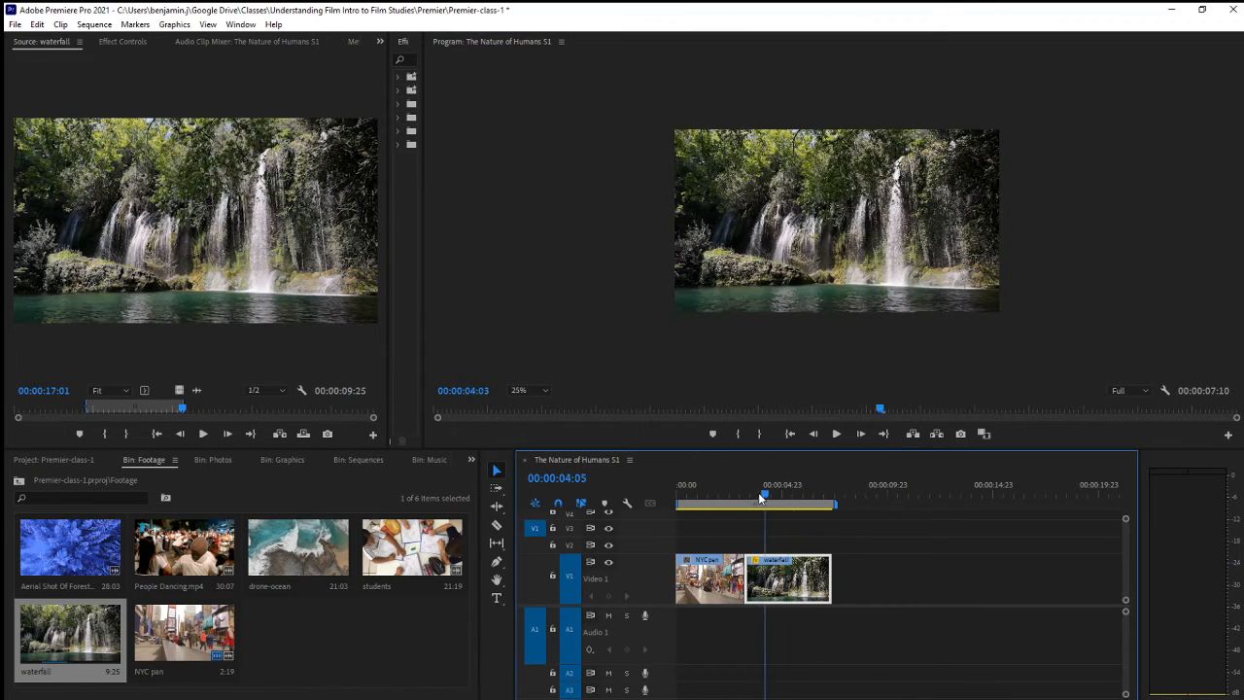
{"action": "left_click_drag", "start_coordinate": [760, 494], "coordinate": [713, 502]}
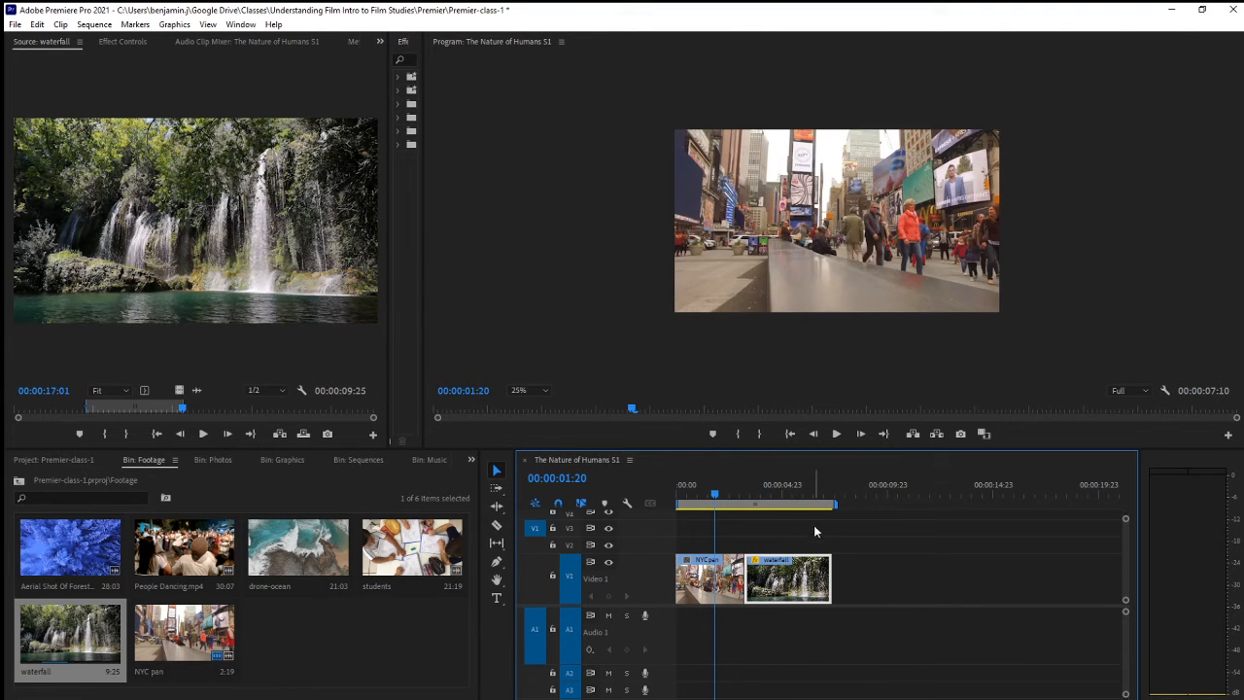
Open the sequence settings to examine the sequence's format, and close them
{"action": "left_click", "coordinate": [95, 27]}
{"action": "left_click", "coordinate": [105, 41]}
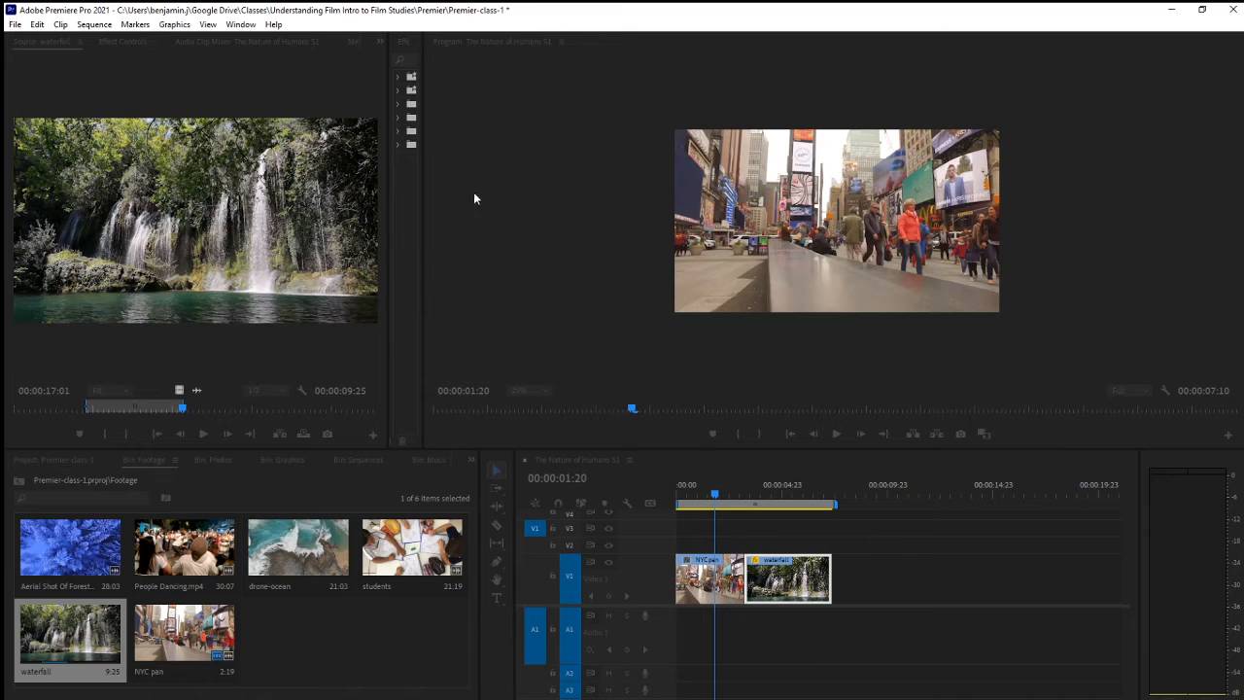
{"action": "left_click", "coordinate": [708, 610]}
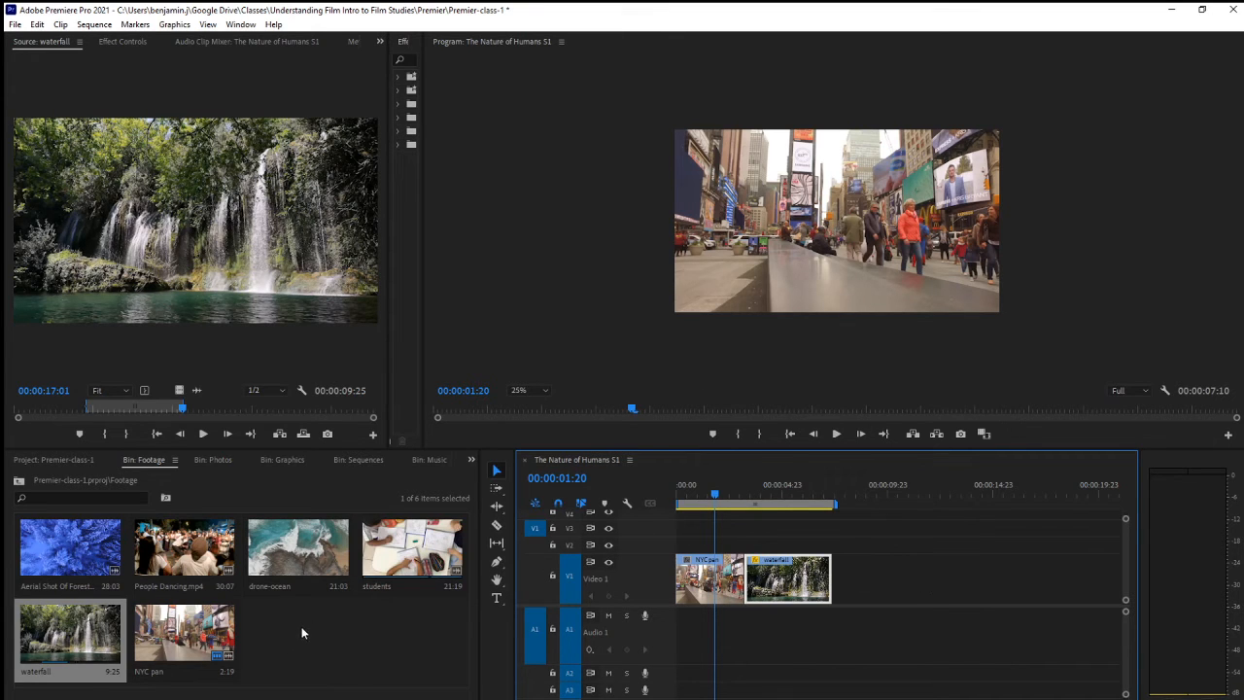
Add the students clip with its audio to tracks V1 and A1, directly after the waterfall clip
{"action": "left_click", "coordinate": [412, 547]}
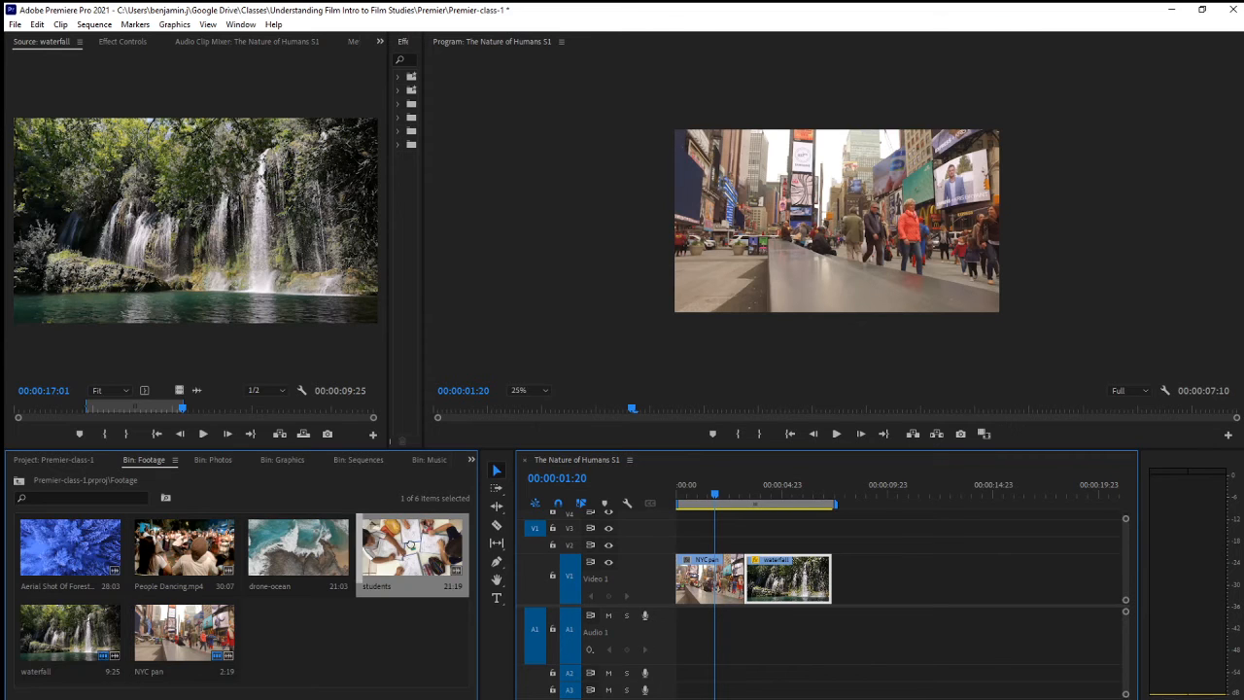
{"action": "left_click_drag", "start_coordinate": [412, 547], "coordinate": [941, 608]}
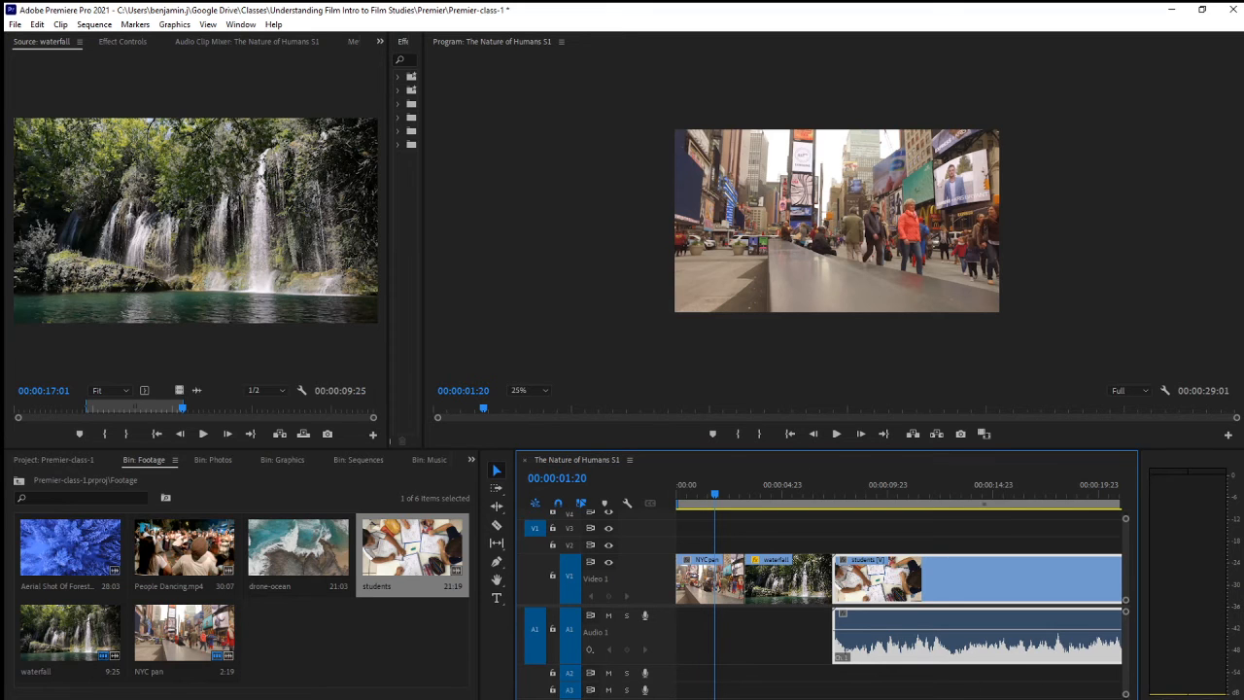
{"action": "scroll", "coordinate": [898, 671], "scroll_direction": "down", "scroll_amount": 6}
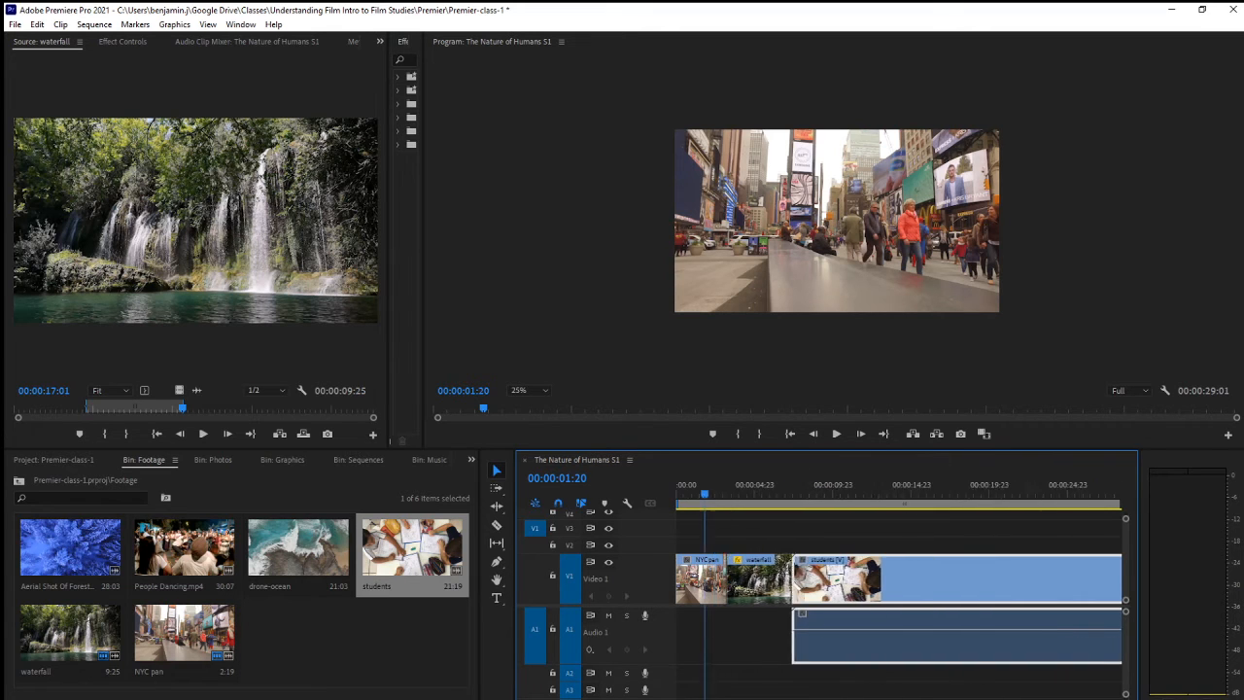
{"action": "left_click", "coordinate": [1041, 594]}
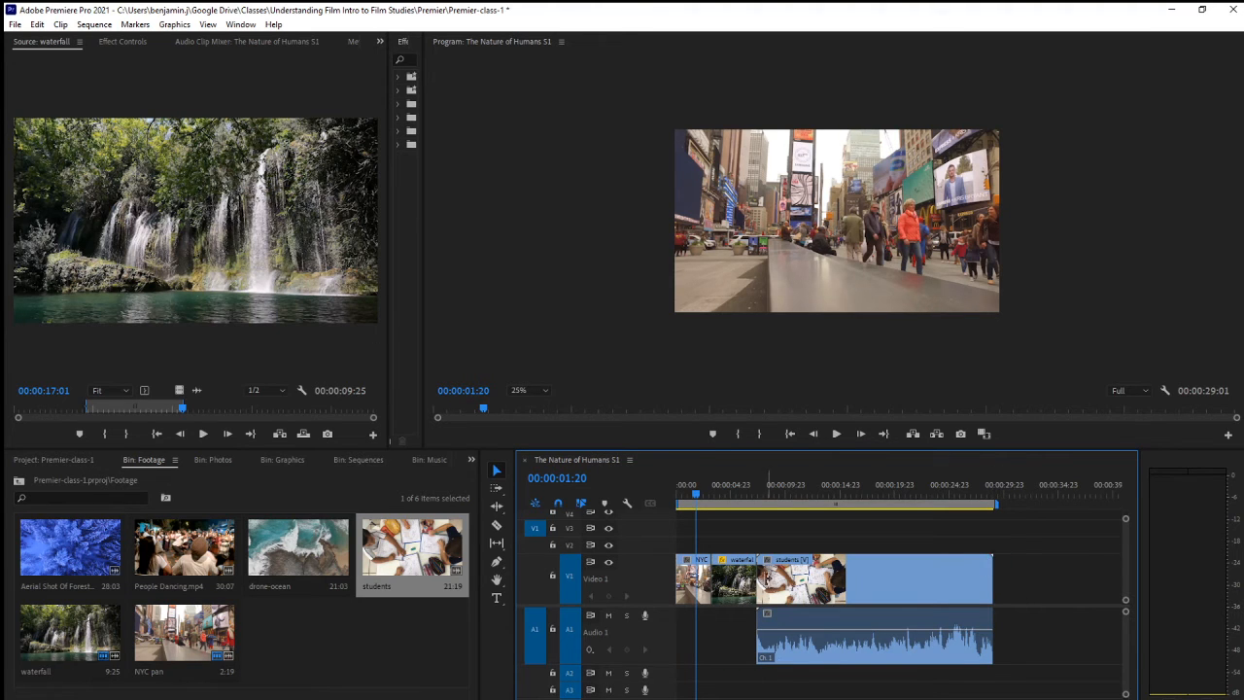
Extend the end of the waterfall clip to about 00:00:10:00 and reposition the students clip directly after it
{"action": "left_click", "coordinate": [737, 593]}
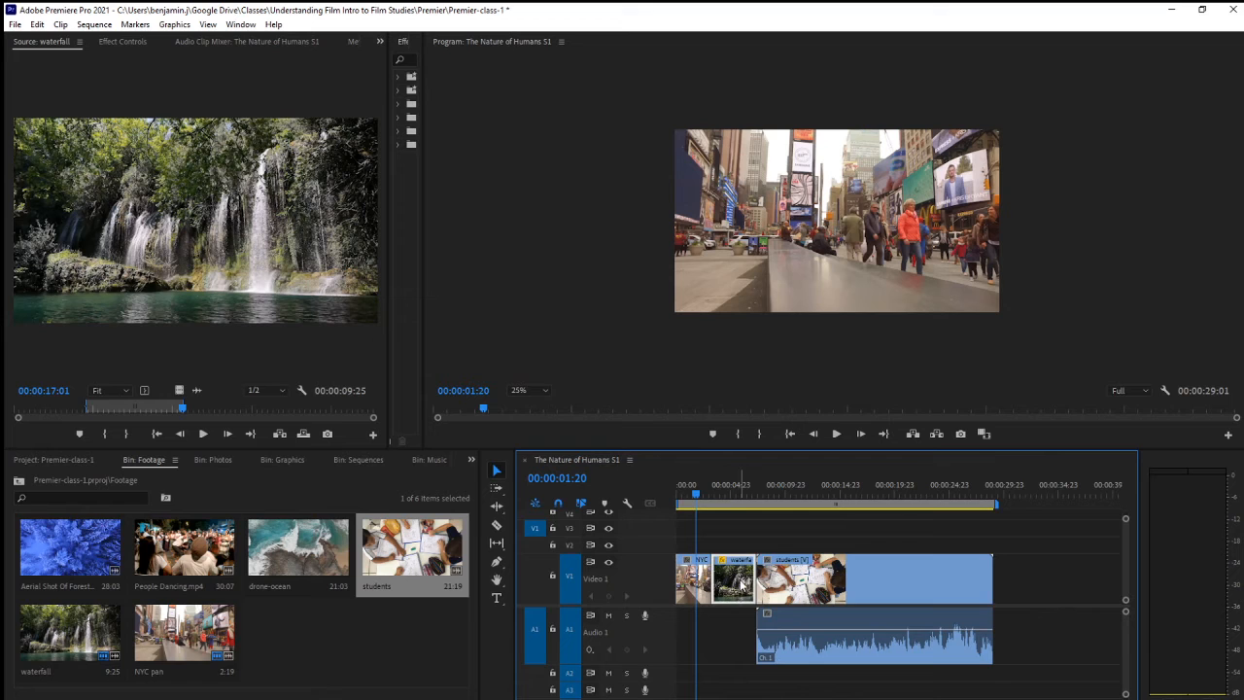
{"action": "left_click", "coordinate": [876, 576]}
{"action": "left_click_drag", "start_coordinate": [811, 572], "coordinate": [1001, 573]}
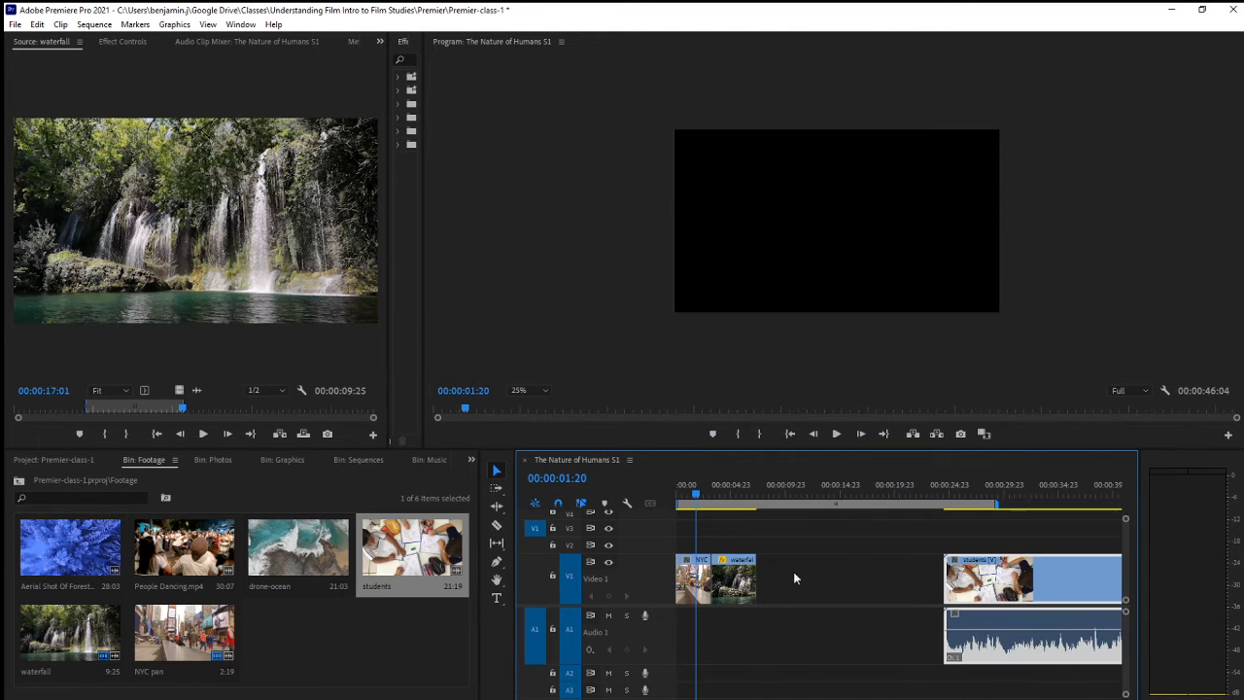
{"action": "left_click", "coordinate": [737, 583]}
{"action": "left_click_drag", "start_coordinate": [754, 578], "coordinate": [1096, 585]}
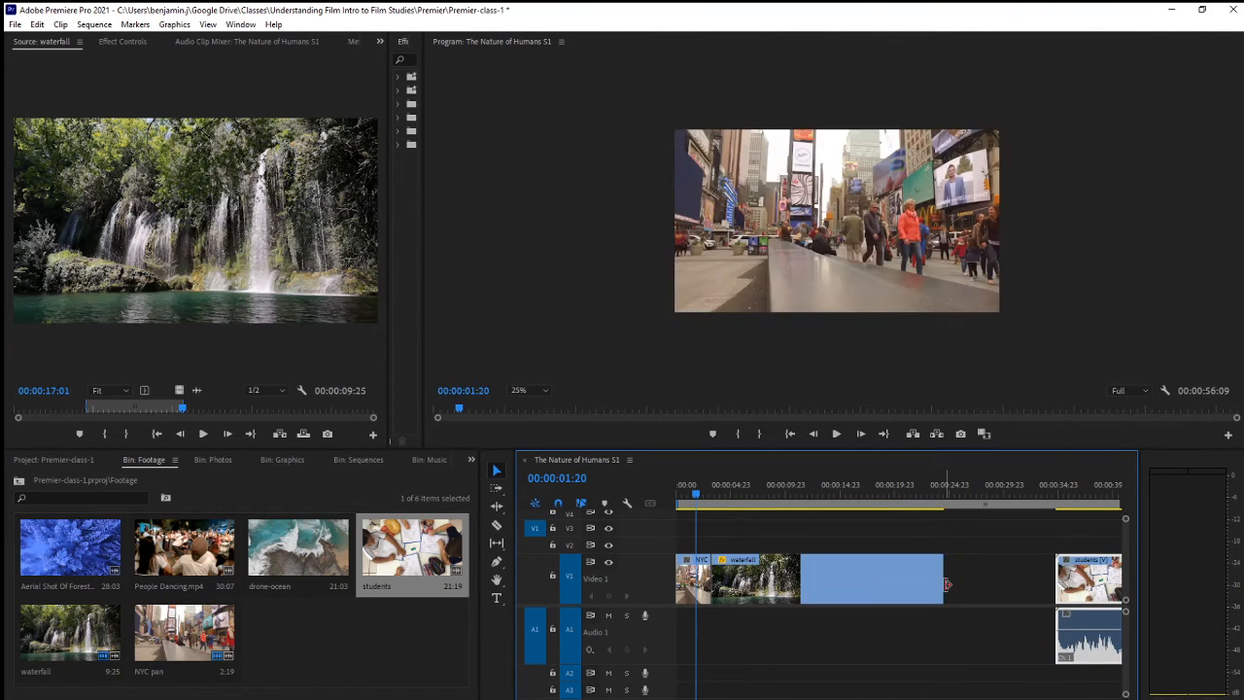
{"action": "left_click_drag", "start_coordinate": [948, 583], "coordinate": [1032, 584]}
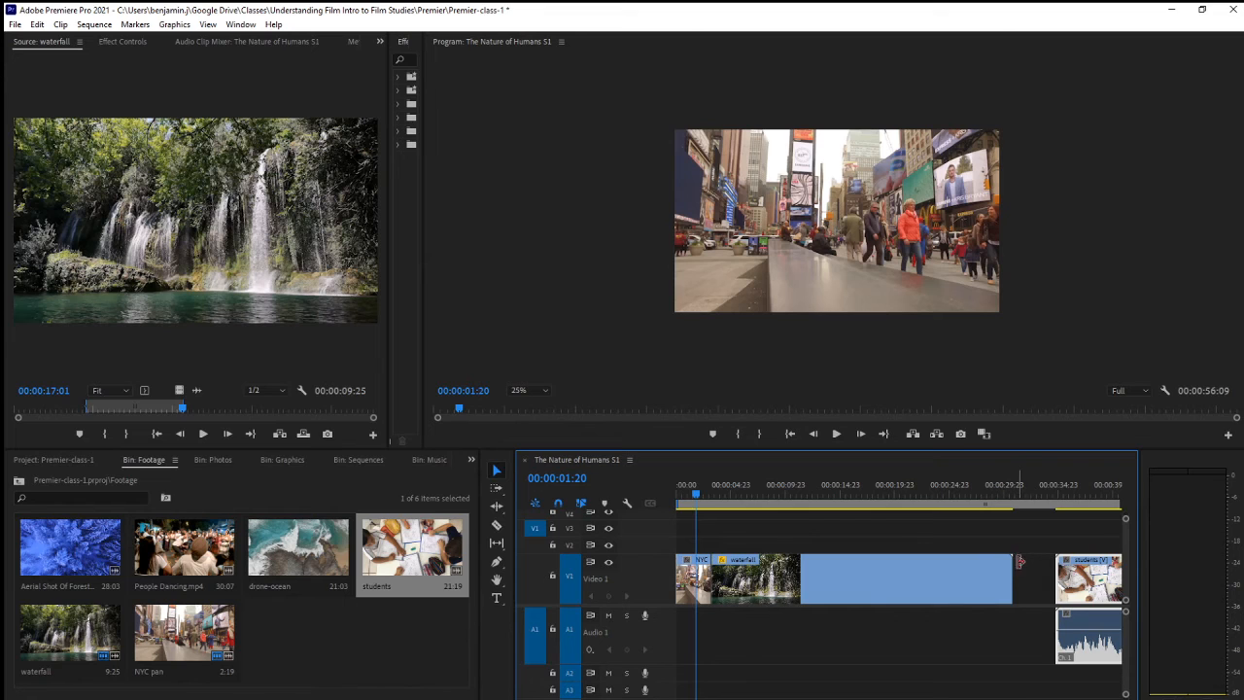
{"action": "left_click_drag", "start_coordinate": [1007, 576], "coordinate": [780, 579]}
{"action": "left_click_drag", "start_coordinate": [1095, 574], "coordinate": [825, 581]}
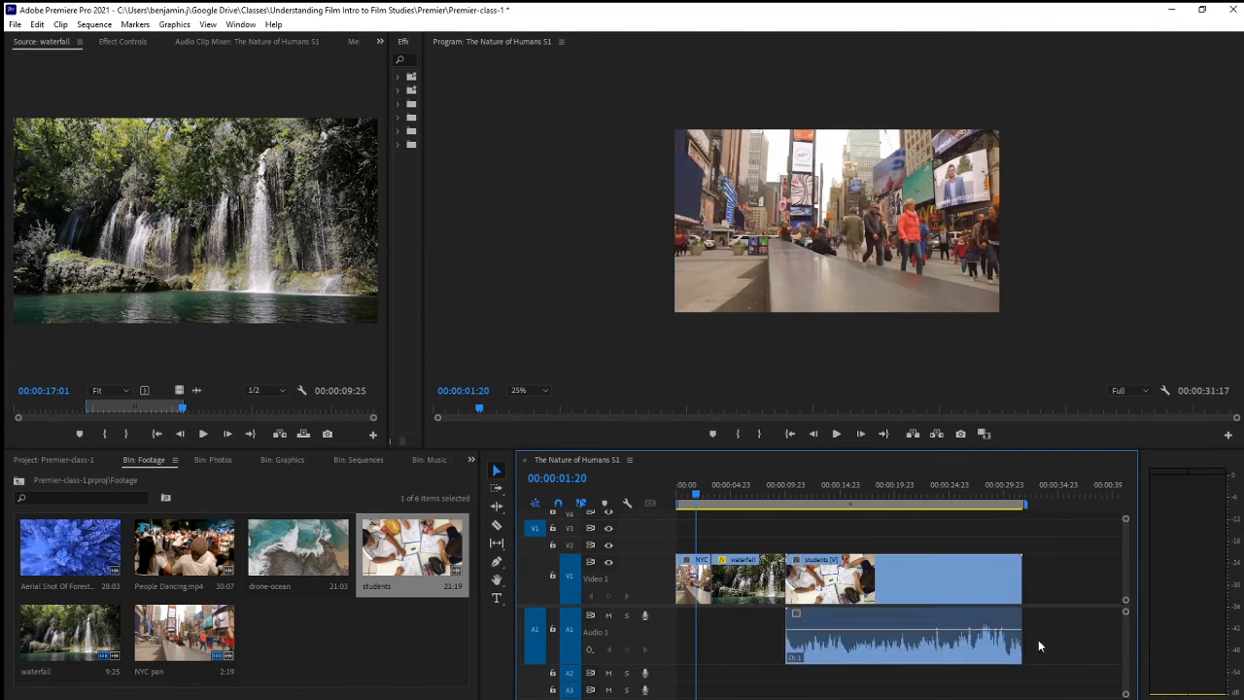
Delete only the audio of the students clip from track A1 and trim its video to end at about 00:00:17:13
{"action": "left_click_drag", "start_coordinate": [698, 493], "coordinate": [838, 493]}
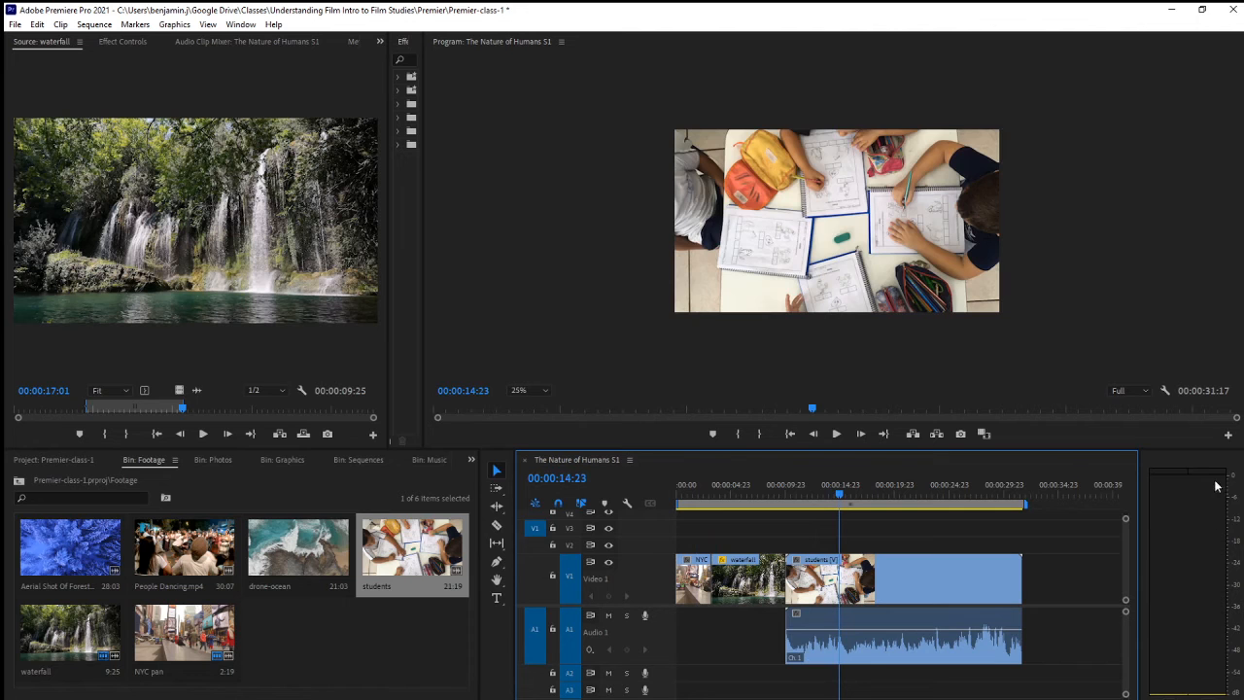
{"action": "mouse_move", "coordinate": [841, 496]}
{"action": "left_mouse_down"}
{"action": "mouse_move", "coordinate": [975, 503]}
{"action": "mouse_move", "coordinate": [823, 502]}
{"action": "mouse_move", "coordinate": [856, 507]}
{"action": "left_mouse_up"}
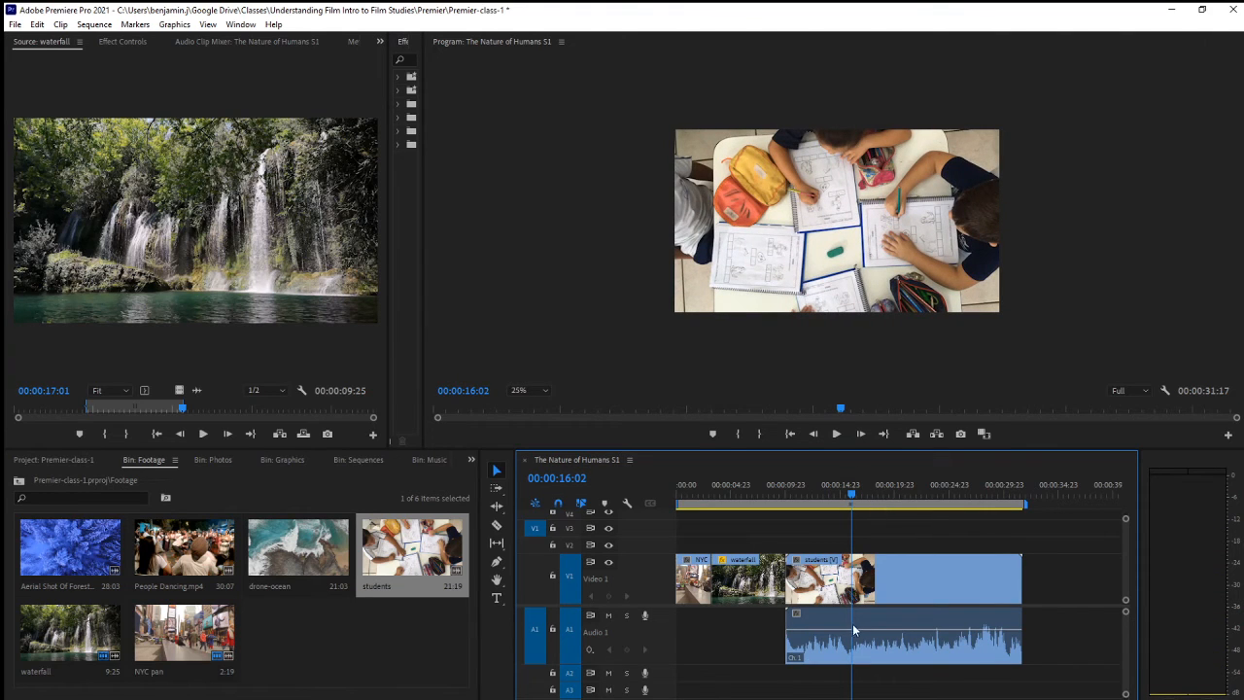
{"action": "left_click", "coordinate": [880, 652]}
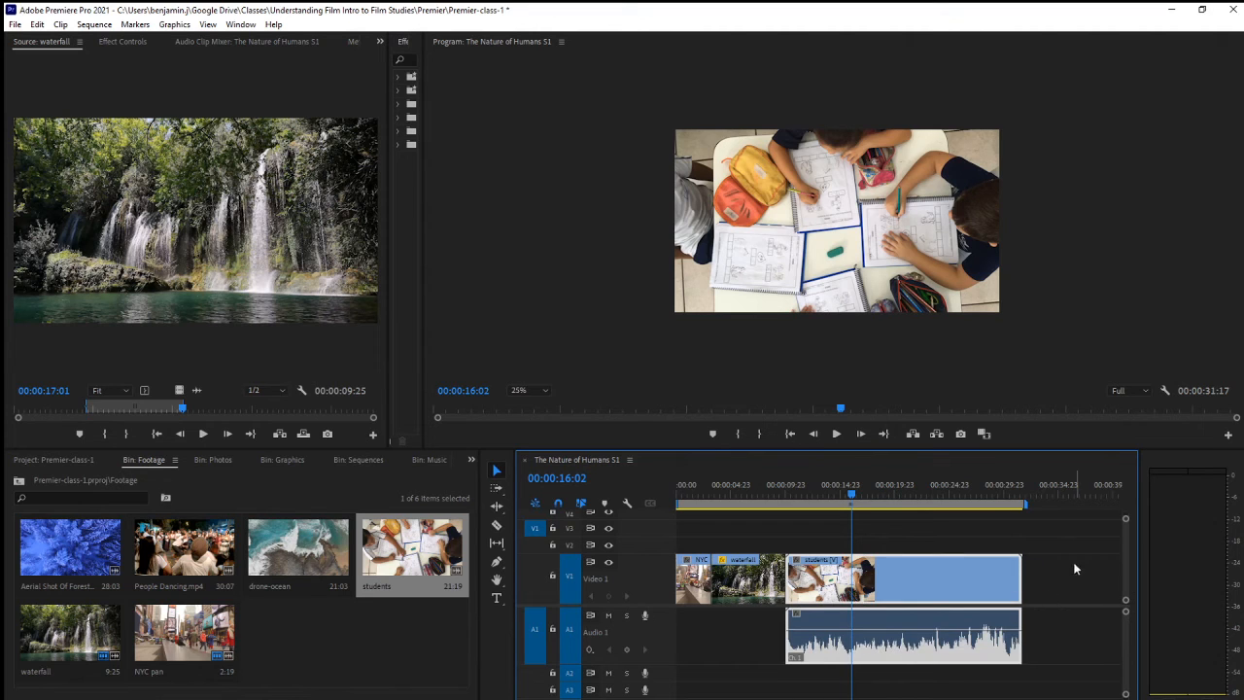
{"action": "left_click", "coordinate": [977, 587]}
{"action": "left_click", "coordinate": [739, 659]}
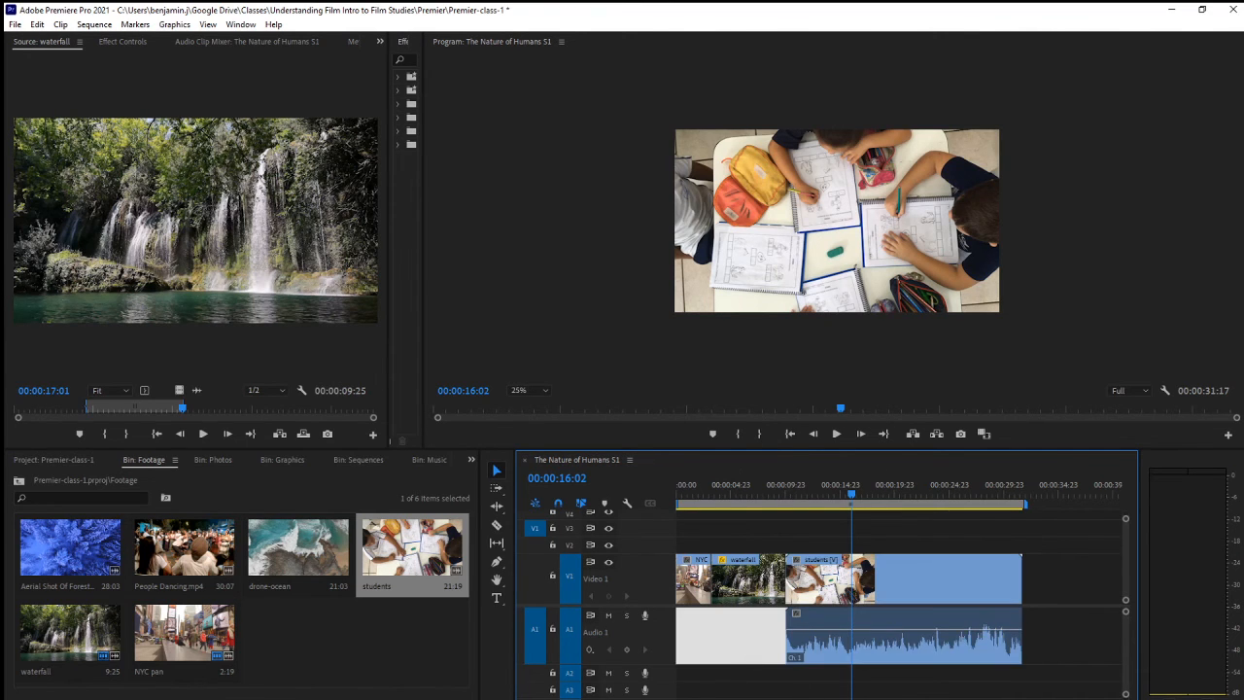
{"action": "left_click", "coordinate": [817, 692]}
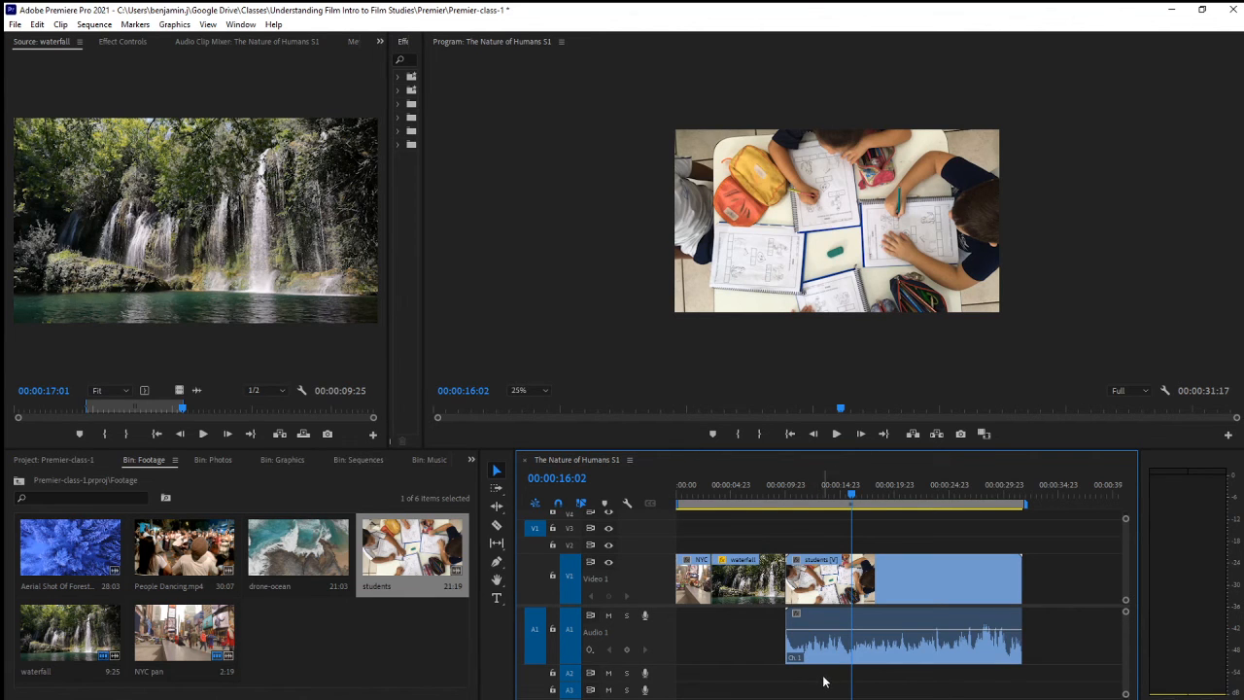
{"action": "left_click", "coordinate": [1005, 649]}
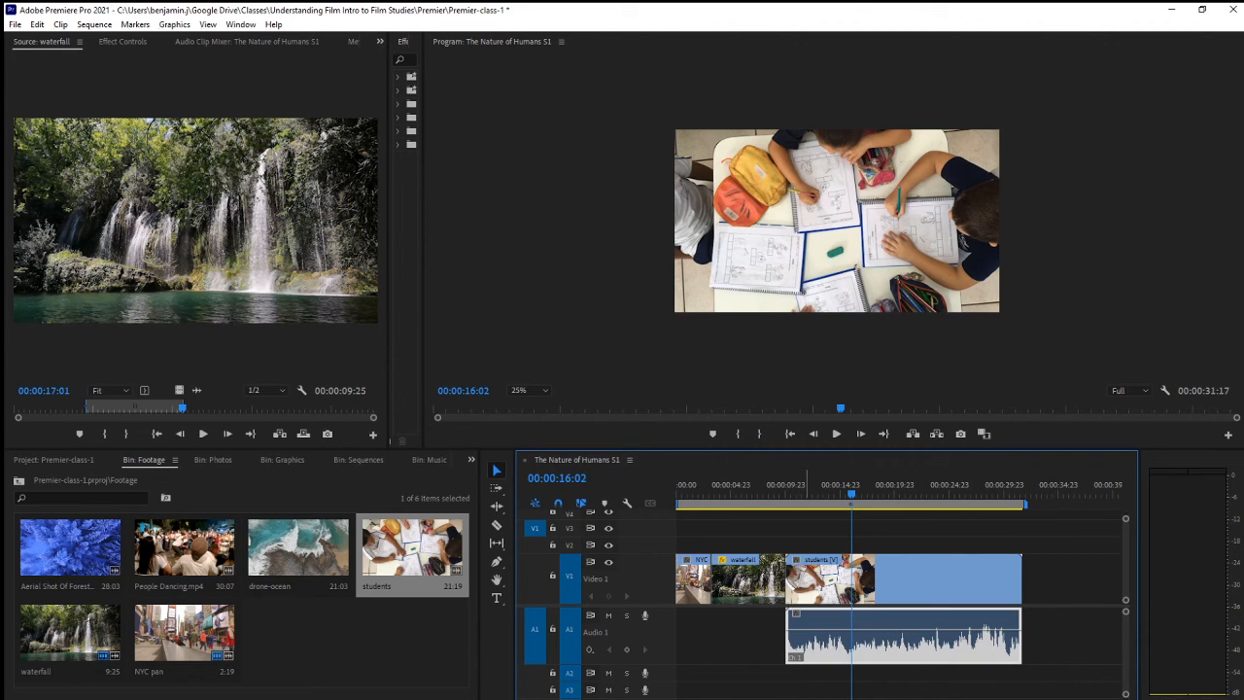
{"action": "key", "text": "Delete"}
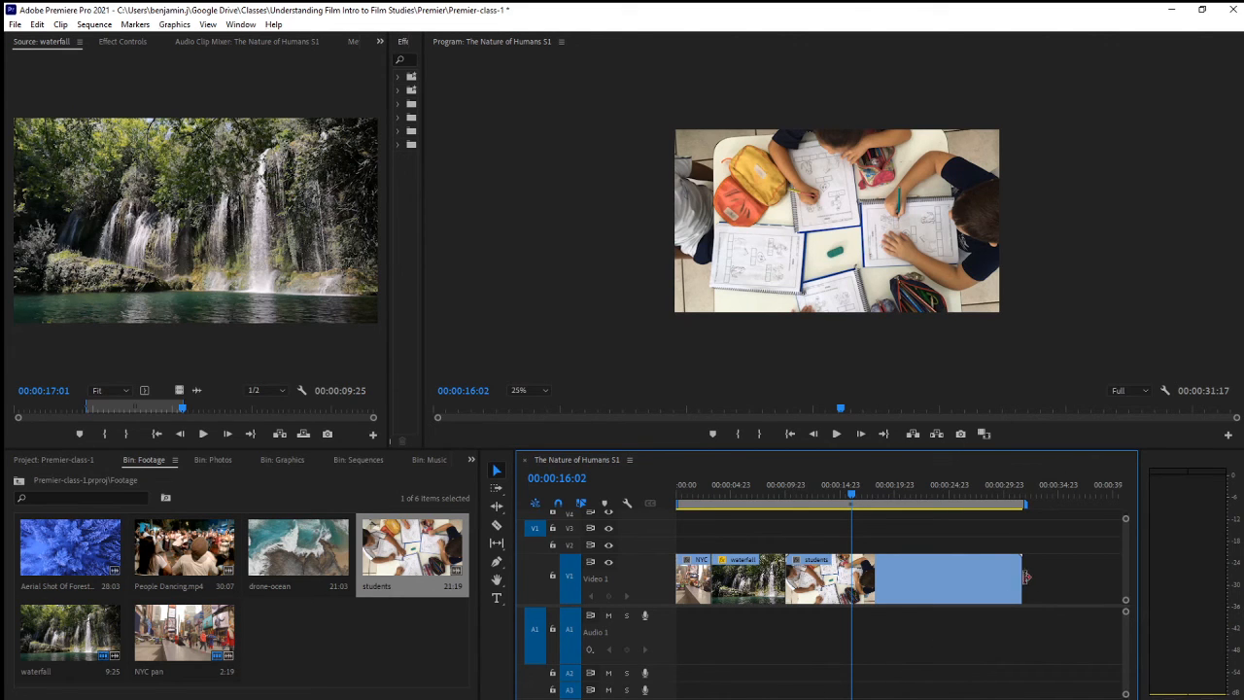
{"action": "left_click_drag", "start_coordinate": [1018, 573], "coordinate": [866, 573]}
{"action": "left_click_drag", "start_coordinate": [848, 498], "coordinate": [804, 497]}
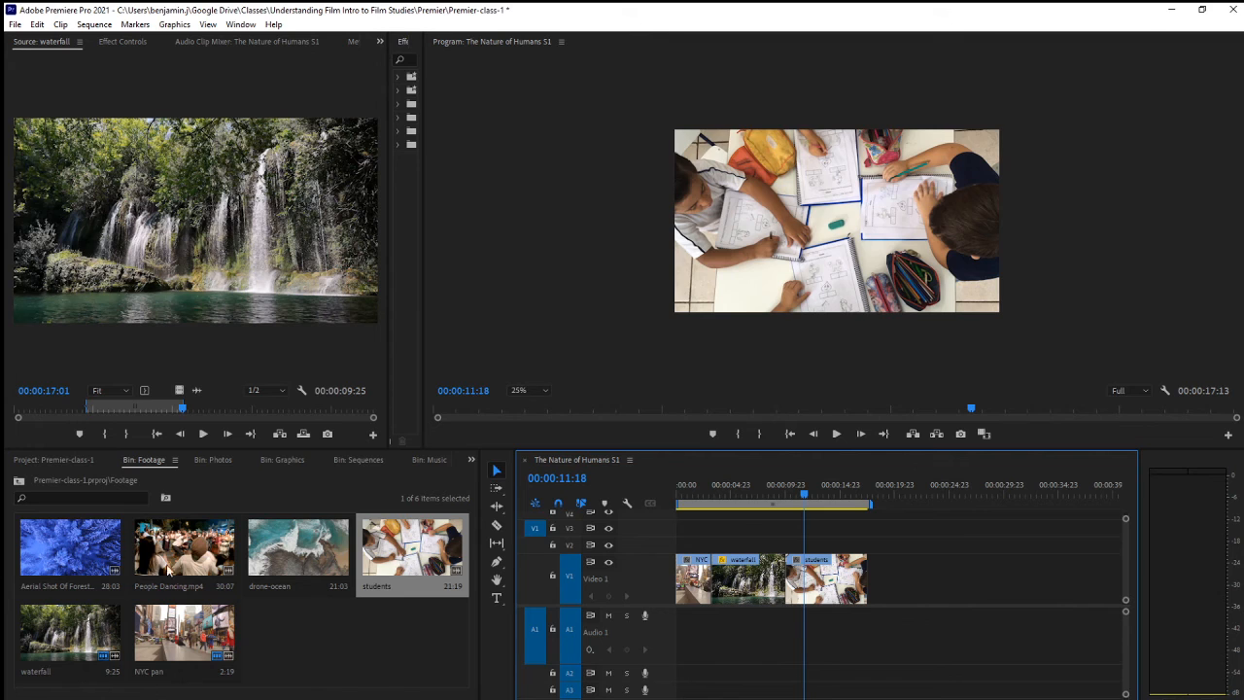
Add the Aerial Shot Of Forest Covered In Snow clip with its audio to the timeline, directly after the students clip
{"action": "left_click", "coordinate": [64, 547]}
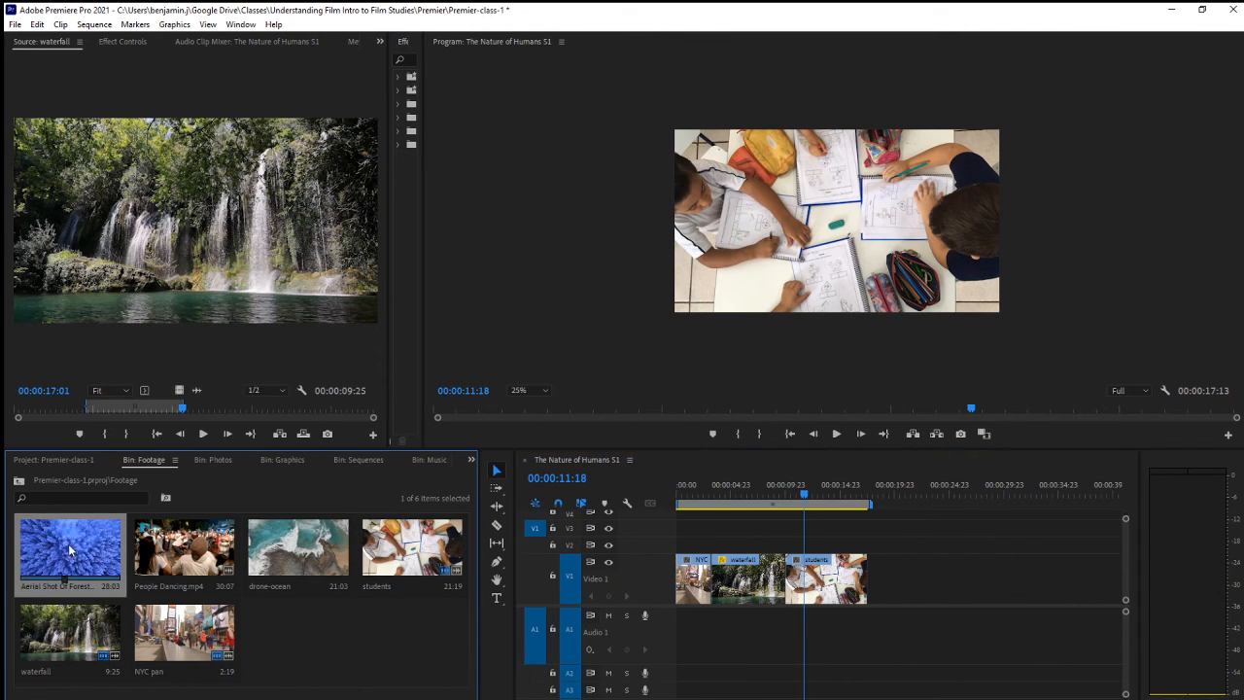
{"action": "left_click_drag", "start_coordinate": [66, 550], "coordinate": [878, 586]}
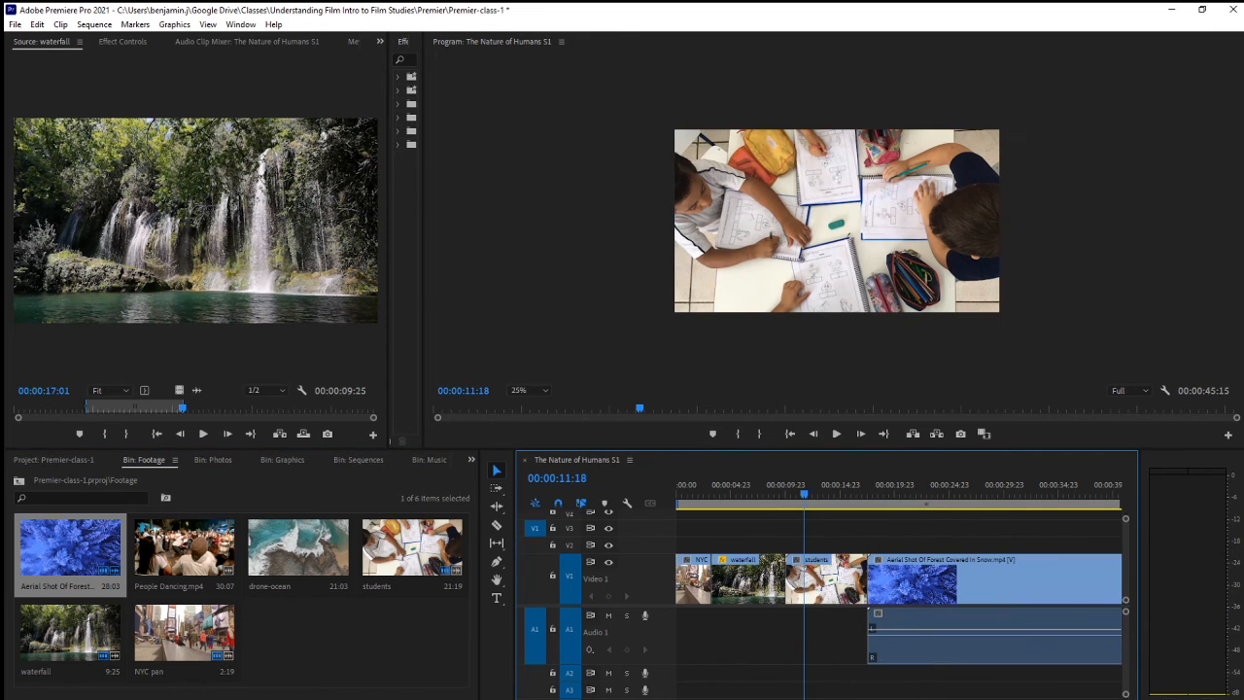
{"action": "key", "text": "minus"}
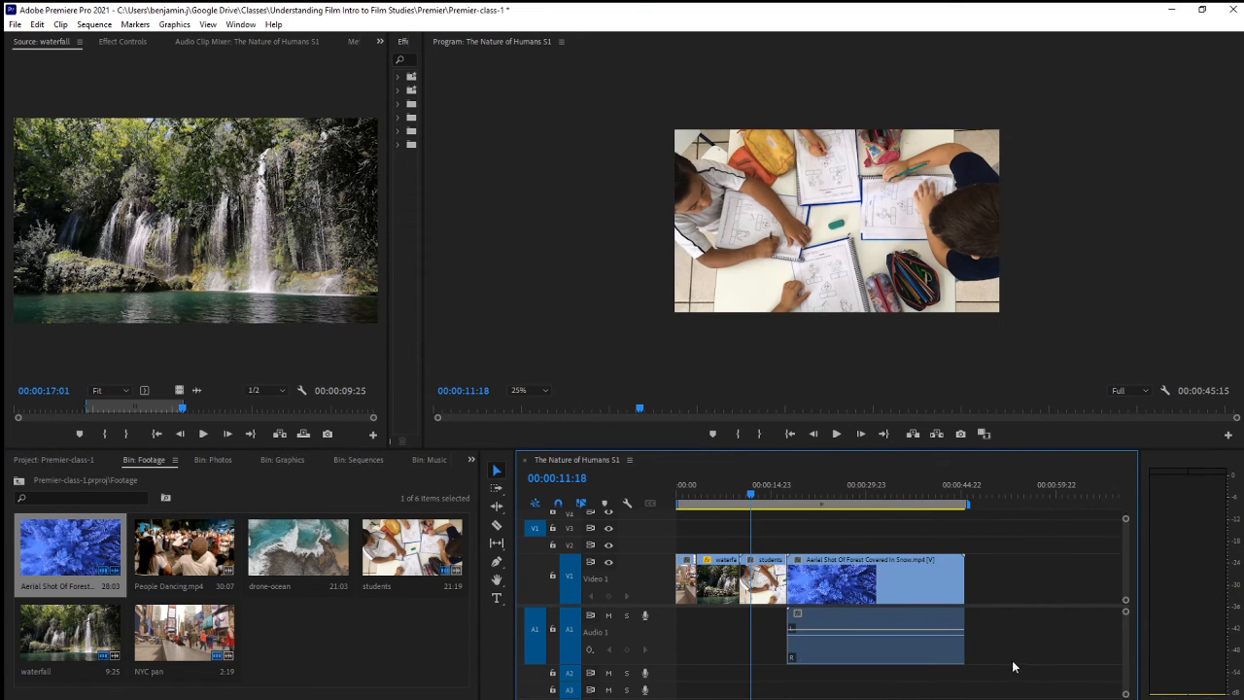
Turn off Linked Selection and test moving the aerial forest clip's audio away from its video and back
{"action": "left_click", "coordinate": [895, 586]}
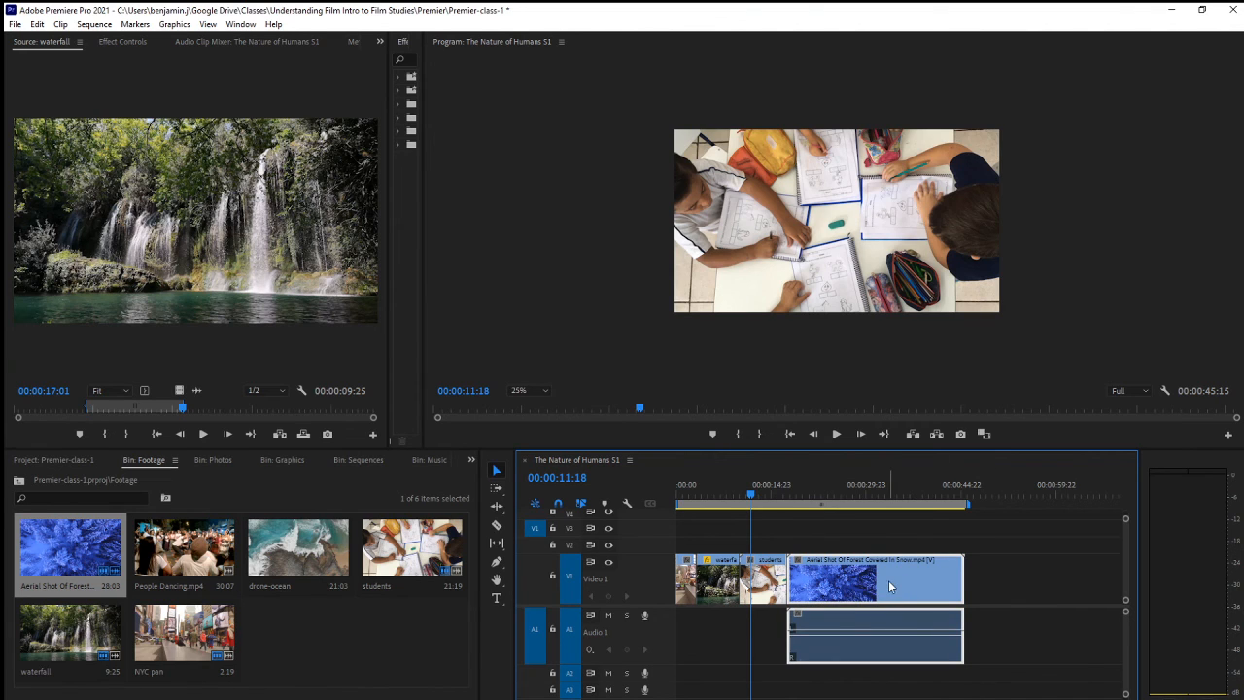
{"action": "left_click", "coordinate": [584, 504]}
{"action": "left_click_drag", "start_coordinate": [880, 638], "coordinate": [935, 671]}
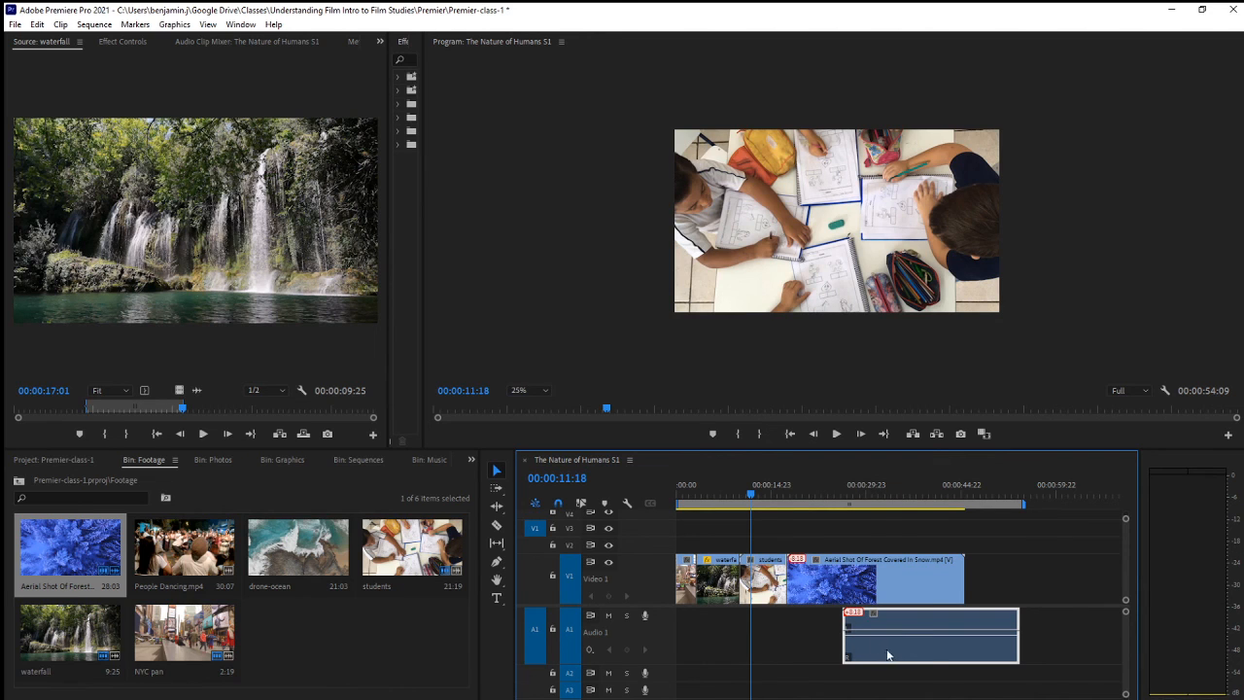
{"action": "left_click_drag", "start_coordinate": [939, 650], "coordinate": [886, 638]}
Delete the aerial forest clip's audio and trim its video to end at about 00:00:29:12
{"action": "left_click", "coordinate": [980, 630]}
{"action": "left_click", "coordinate": [900, 581]}
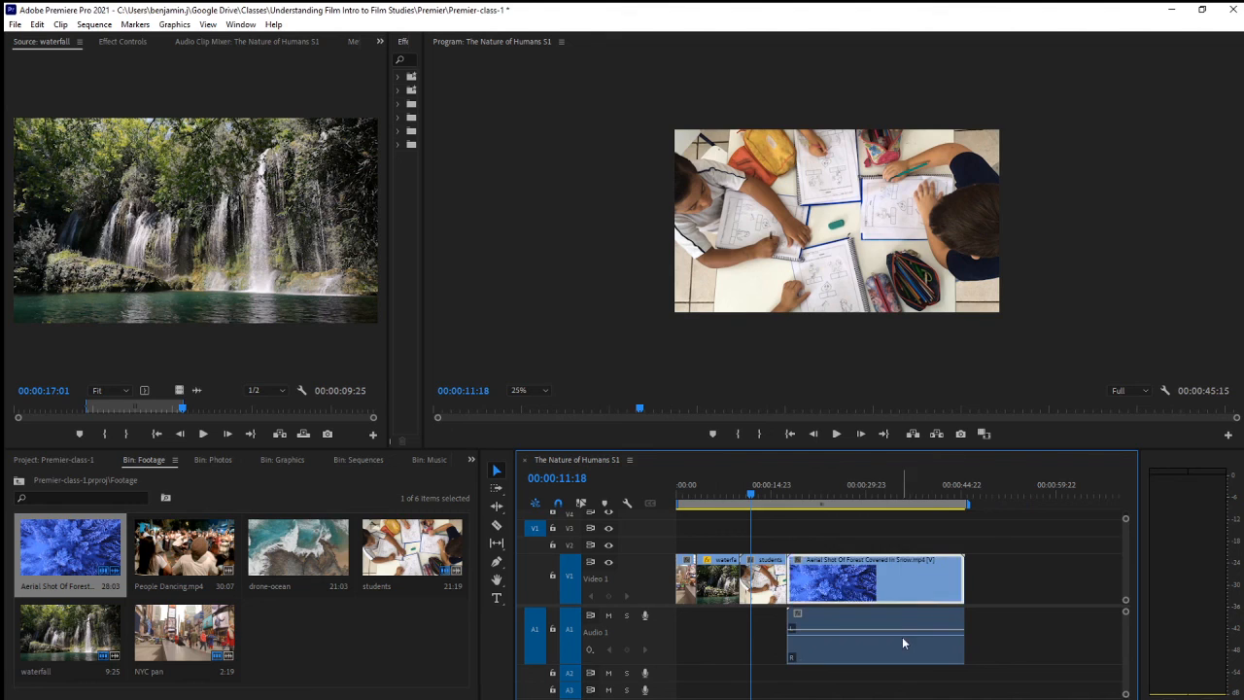
{"action": "left_click", "coordinate": [902, 636]}
{"action": "key", "text": "Delete"}
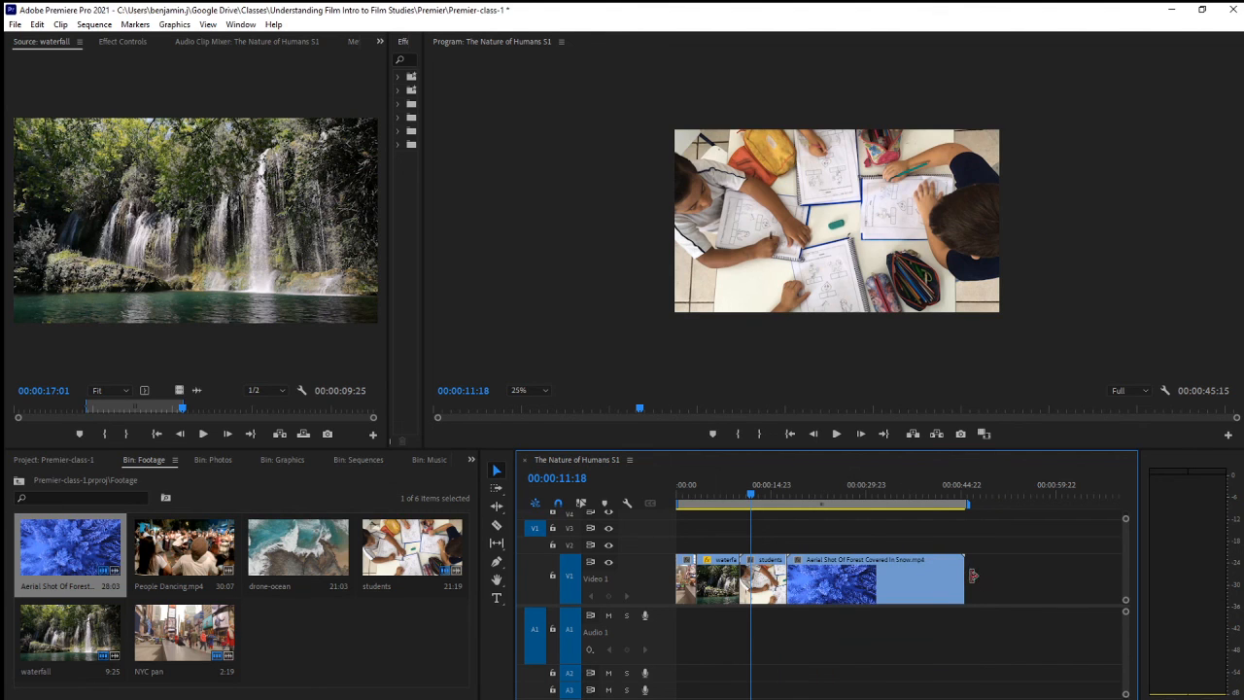
{"action": "left_click_drag", "start_coordinate": [969, 577], "coordinate": [858, 594]}
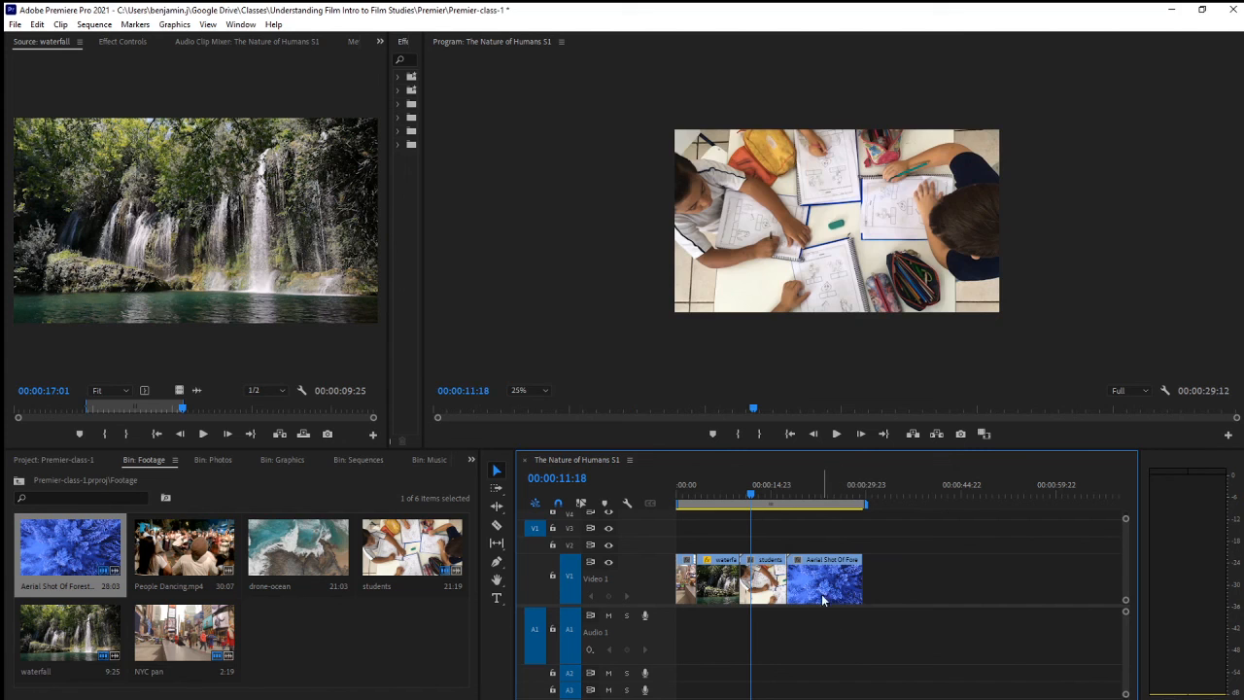
Play the edited sequence from its beginning through the NYC pan into the waterfall clip
{"action": "left_click_drag", "start_coordinate": [747, 490], "coordinate": [668, 492]}
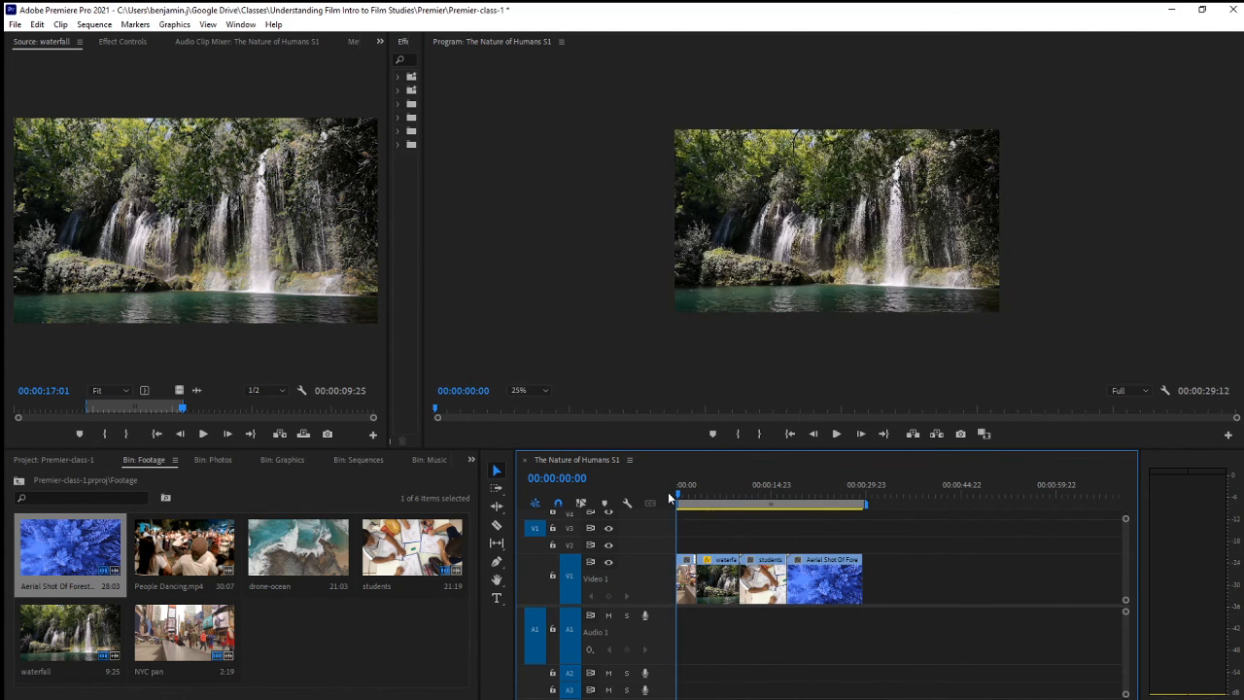
{"action": "left_click", "coordinate": [834, 434]}
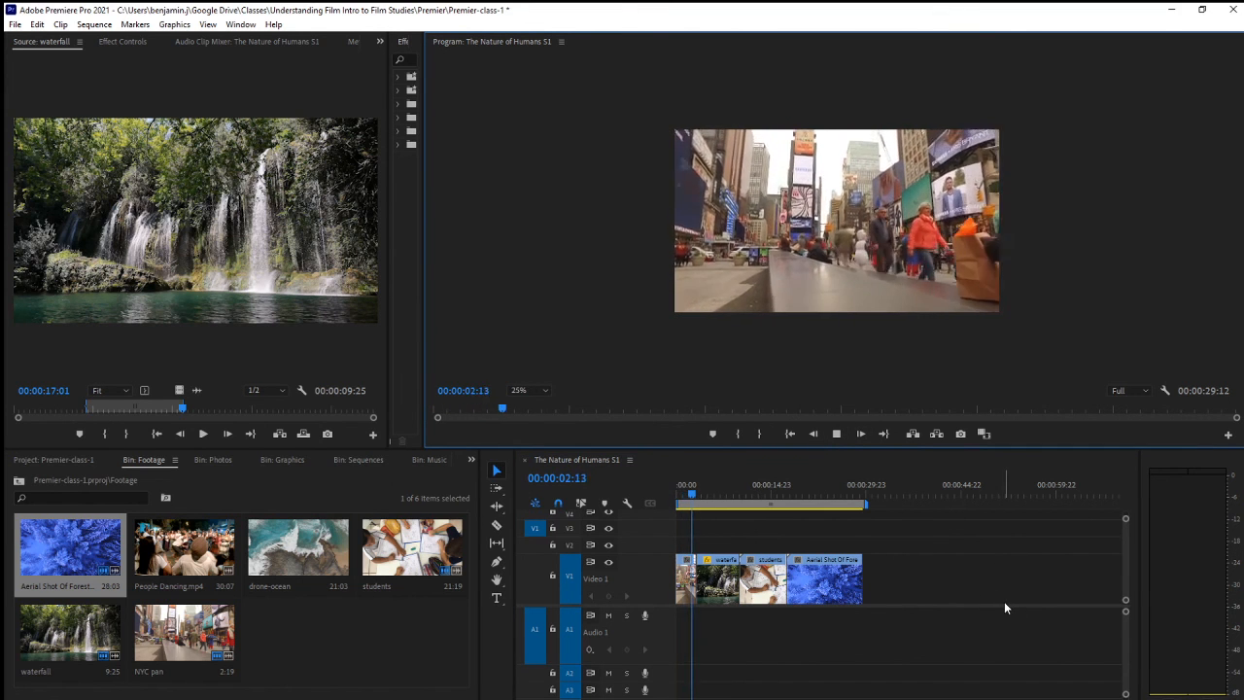
{"action": "left_click", "coordinate": [837, 433]}
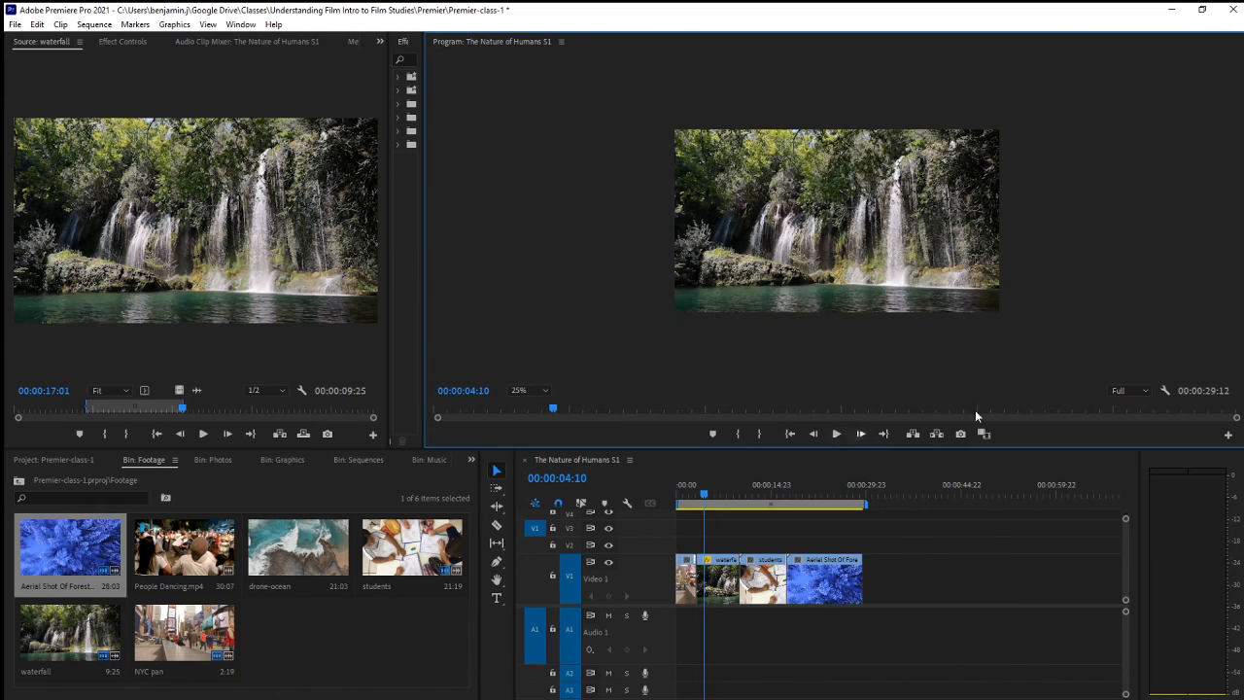